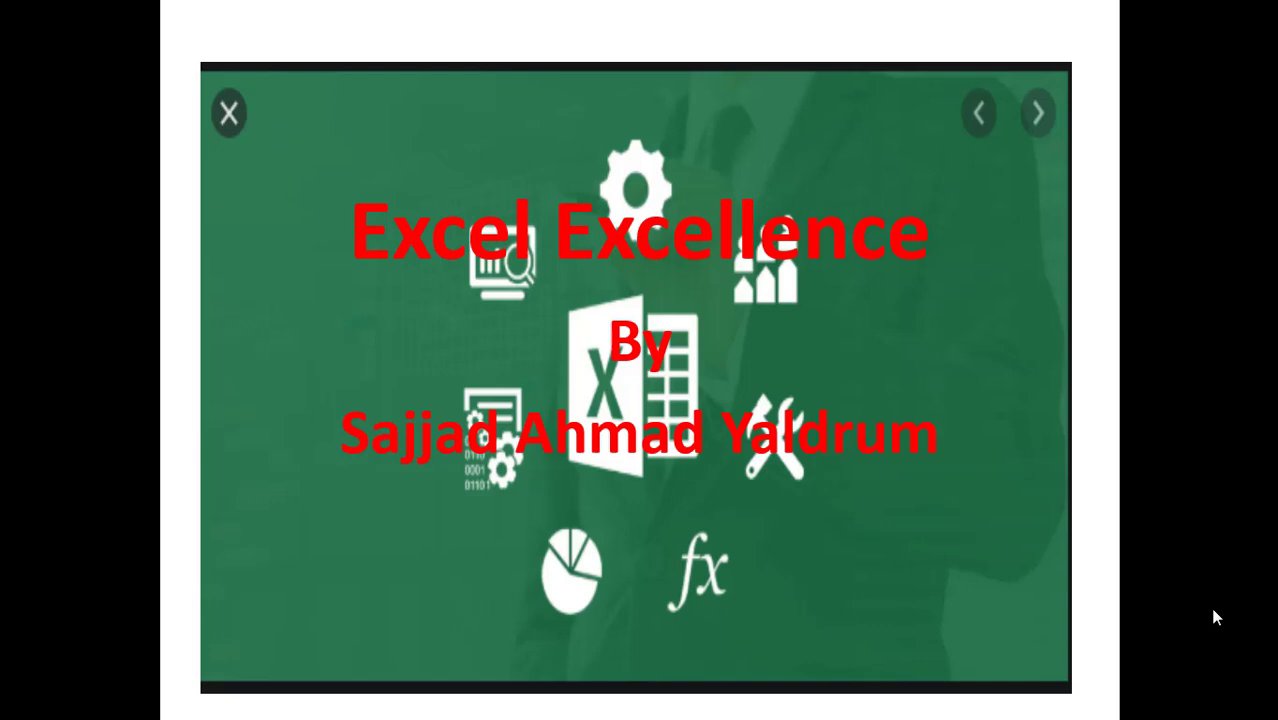
Step: Advance through the intro slides to the customize pivot tables topic and the Pivot Table 1 data
{"action": "left_click", "coordinate": [931, 350]}
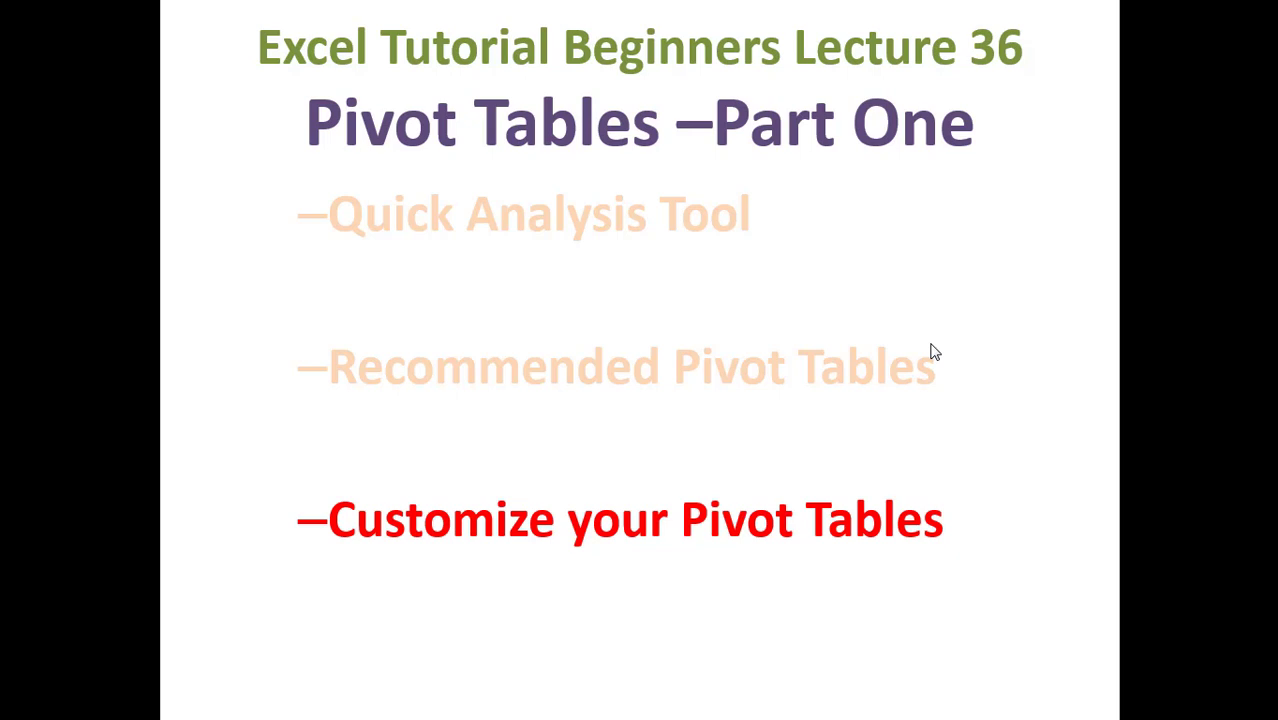
{"action": "left_click", "coordinate": [934, 352]}
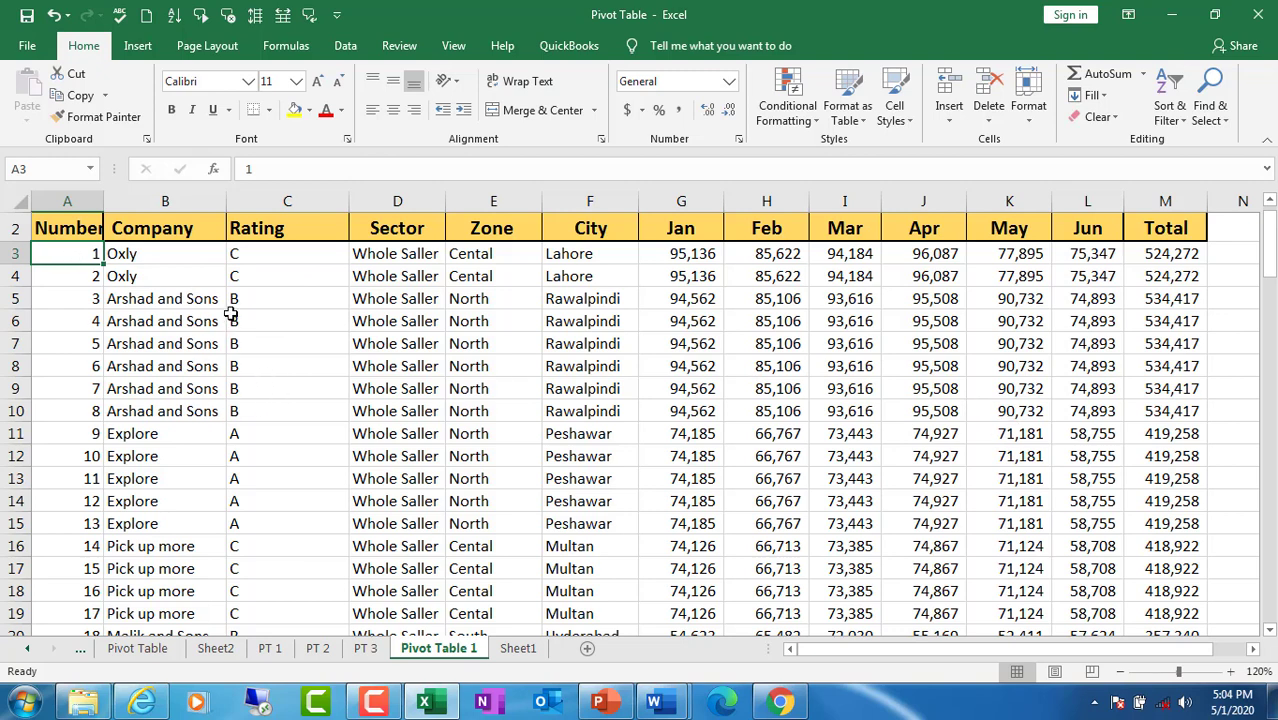
Step: Insert a PivotTable from the Pivot Table 1 data range onto a new worksheet
{"action": "left_click", "coordinate": [139, 46]}
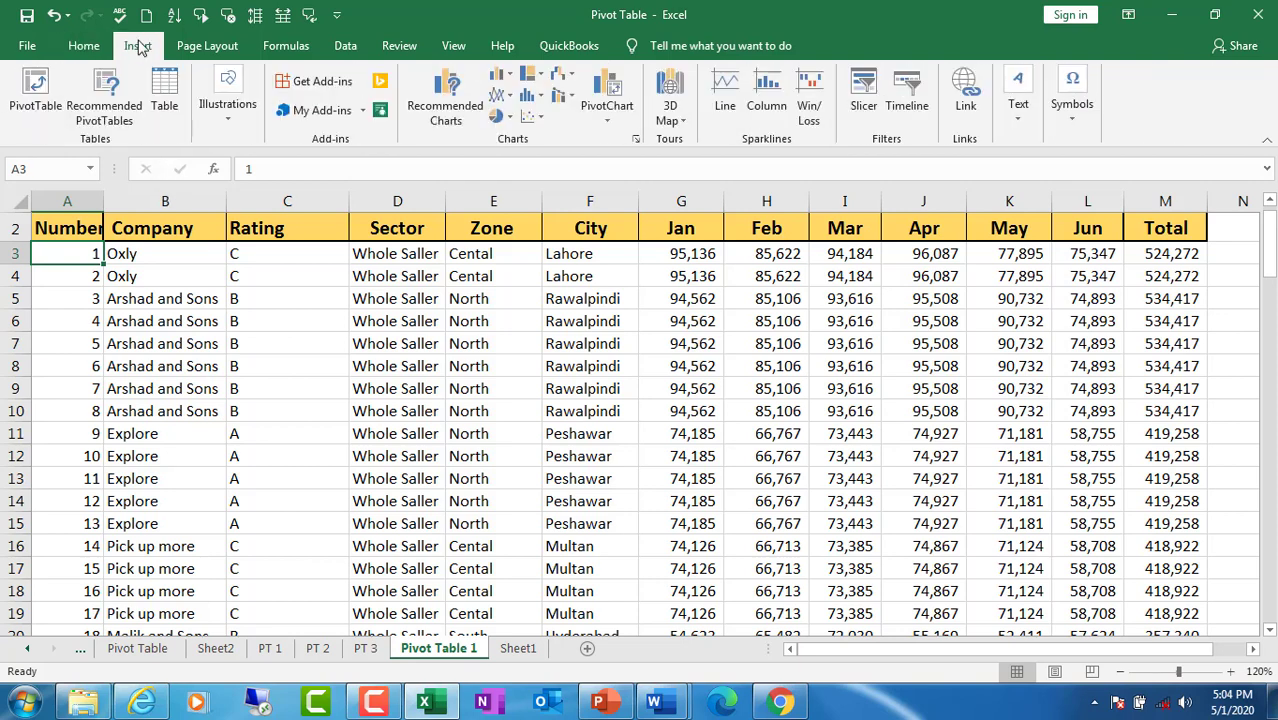
{"action": "left_click", "coordinate": [35, 87]}
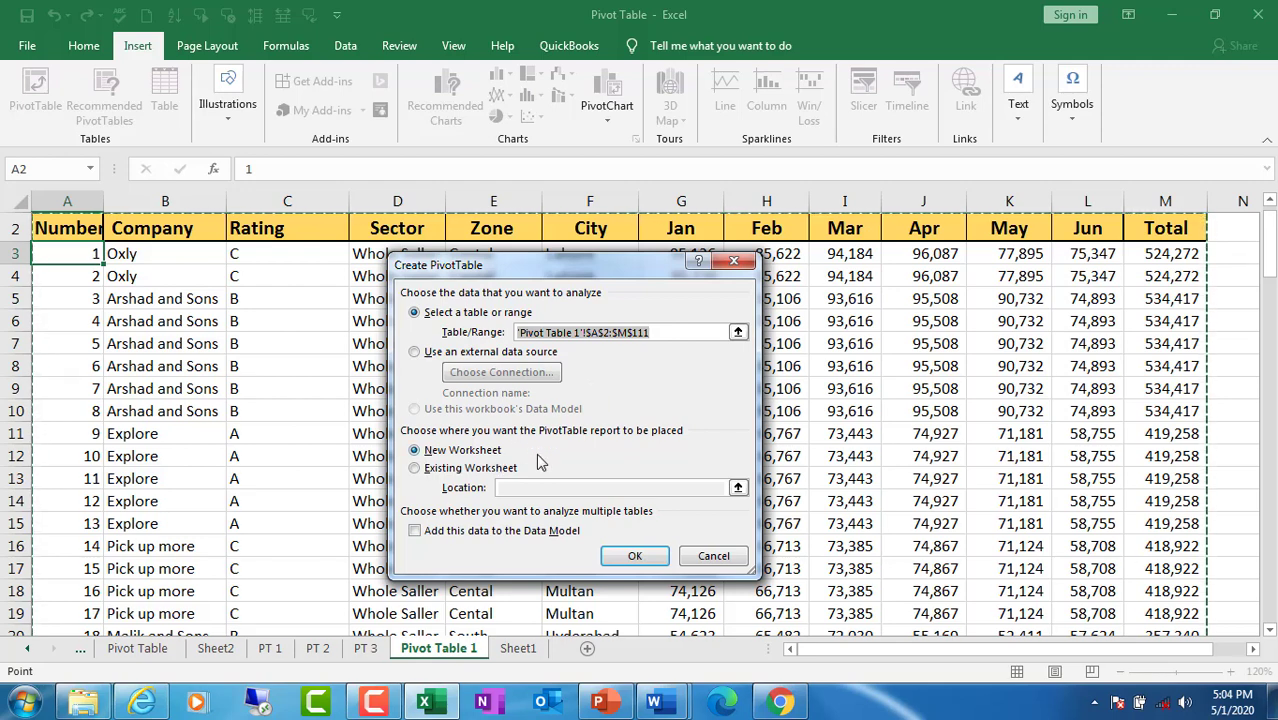
{"action": "left_click", "coordinate": [623, 558]}
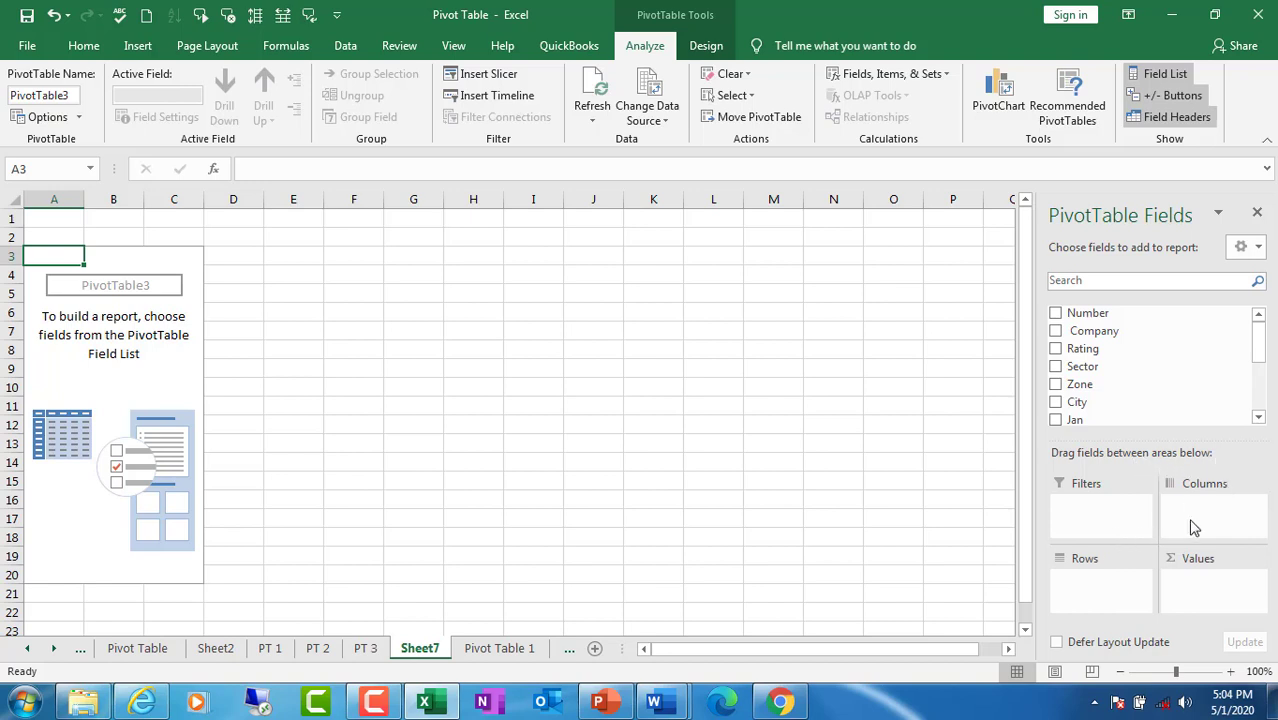
Step: Put Sector in Rows with Zone and City nested beneath it as row labels
{"action": "left_click_drag", "start_coordinate": [1085, 348], "coordinate": [1102, 404]}
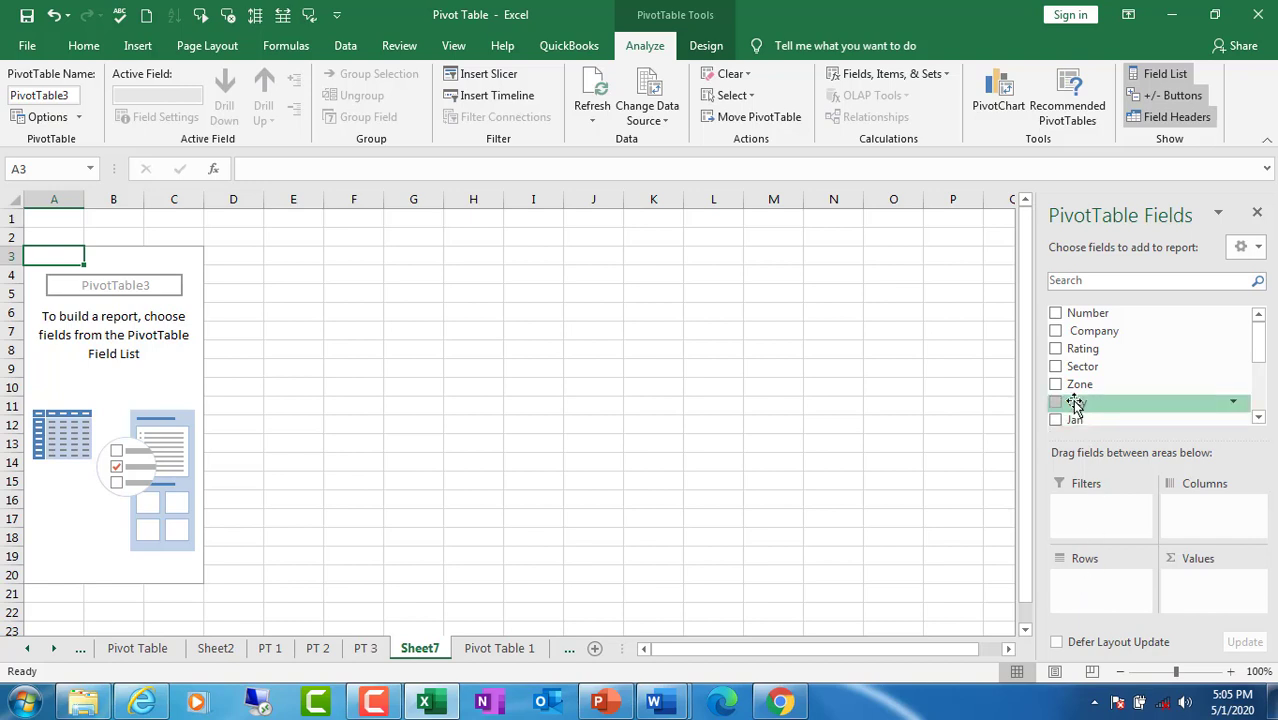
{"action": "left_click", "coordinate": [1056, 367]}
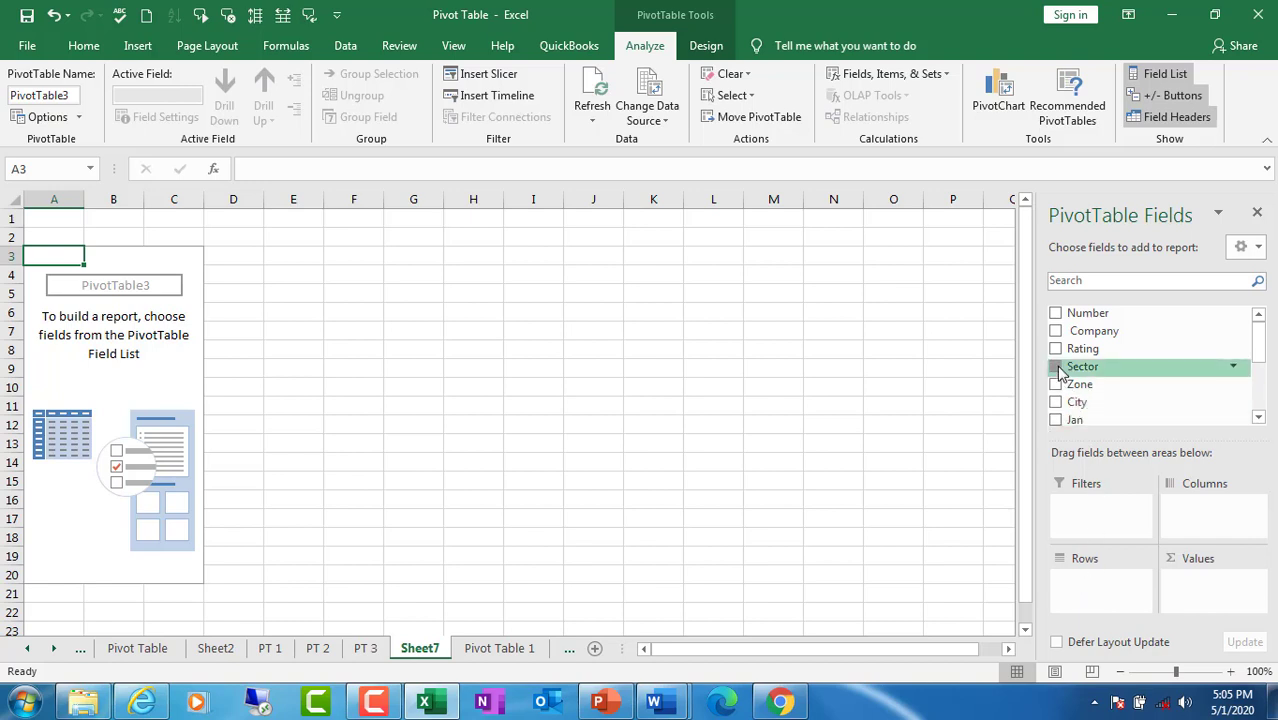
{"action": "left_click_drag", "start_coordinate": [1060, 371], "coordinate": [1100, 595]}
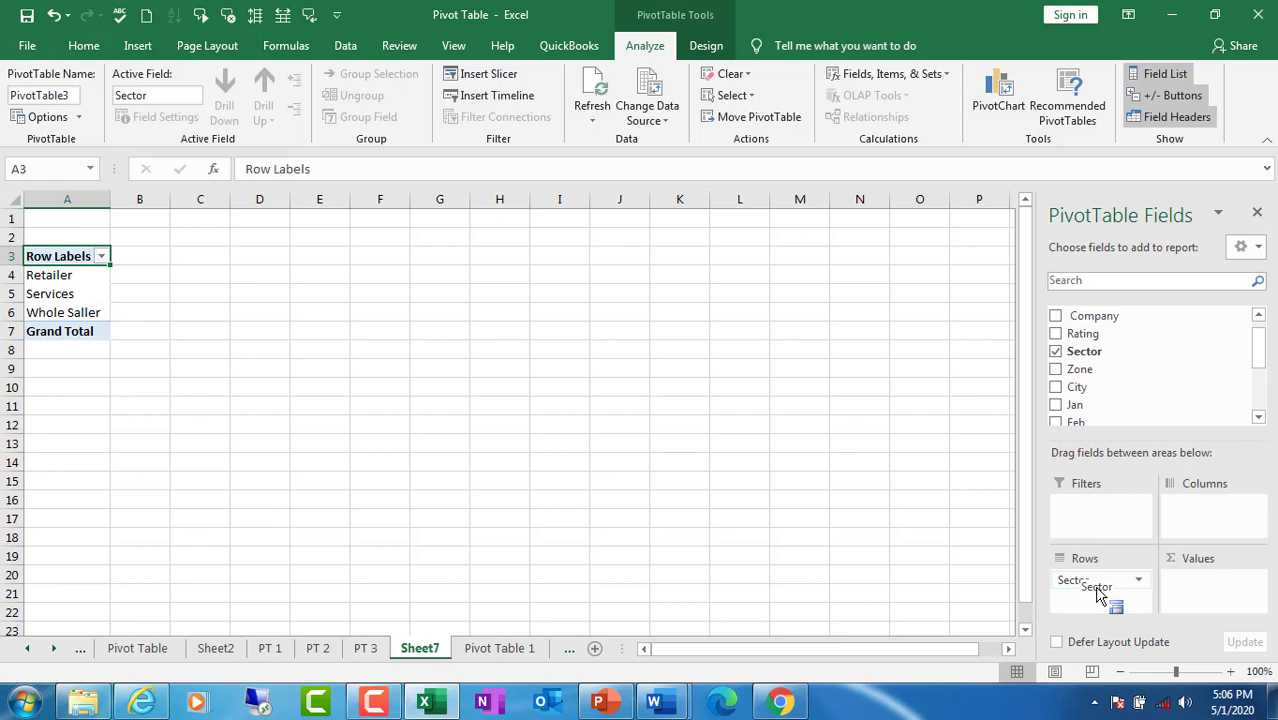
{"action": "left_click", "coordinate": [1055, 369]}
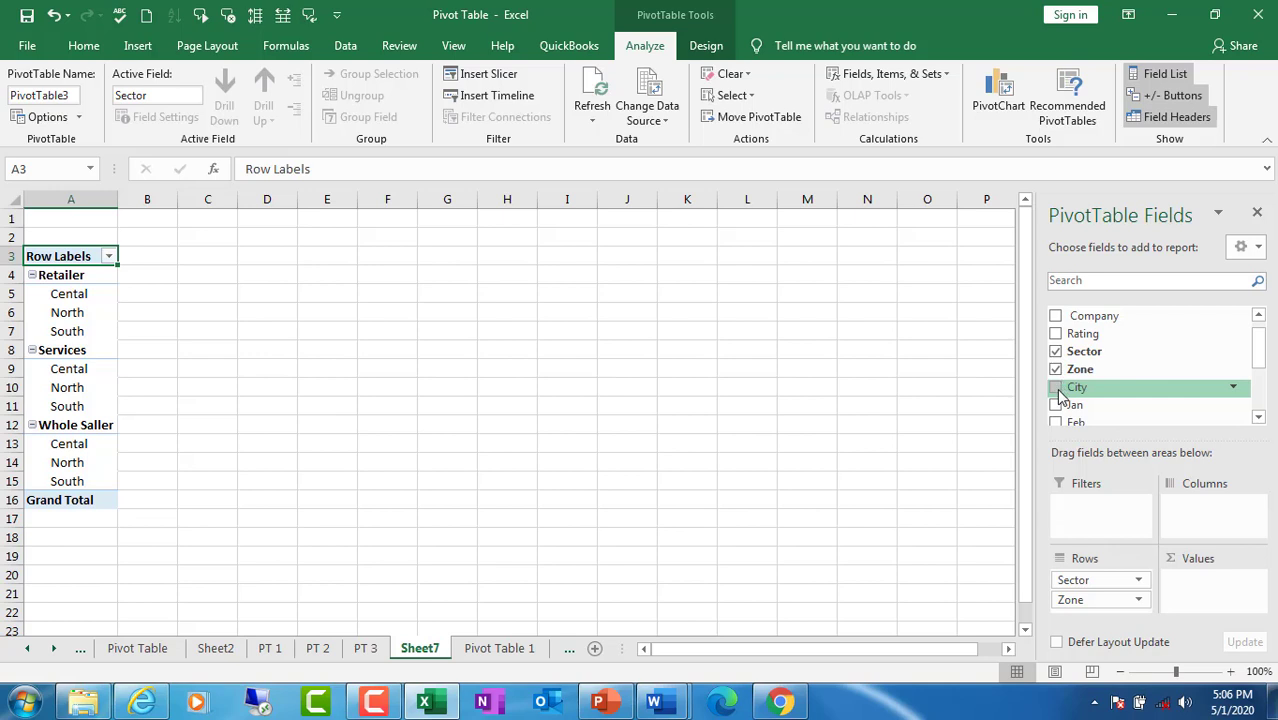
{"action": "left_click", "coordinate": [1056, 388]}
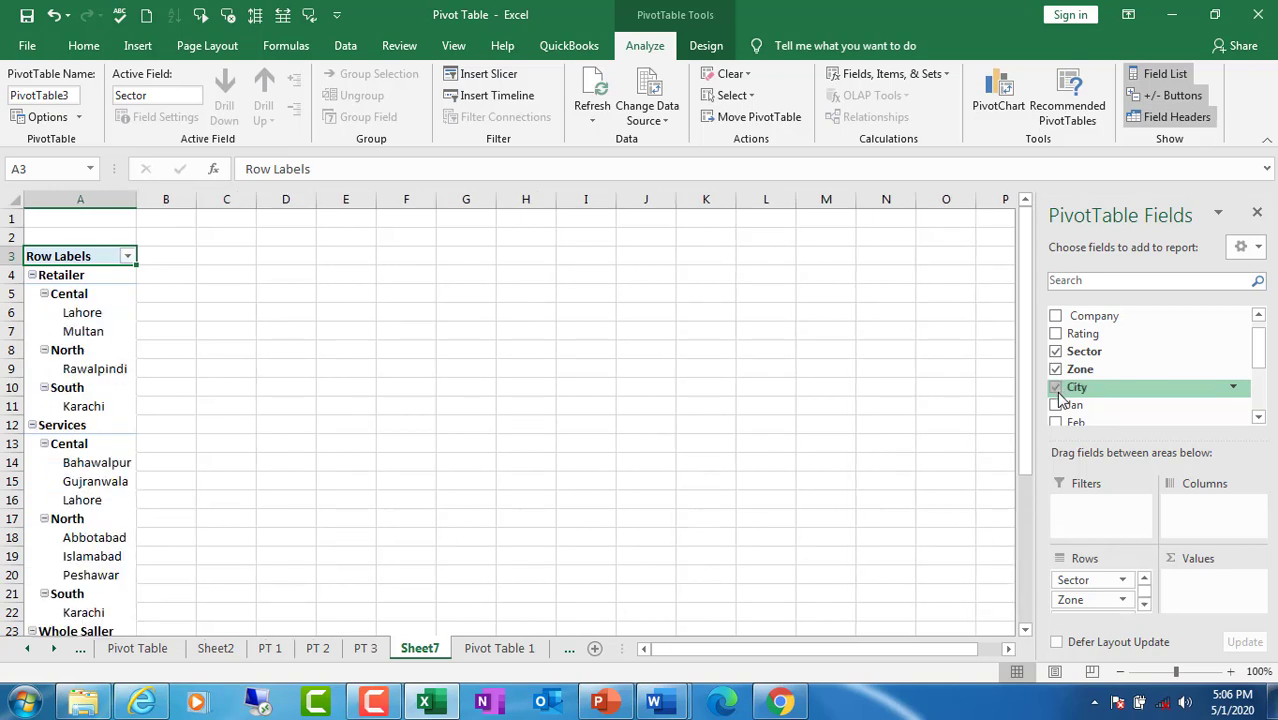
{"action": "left_click", "coordinate": [1258, 418]}
{"action": "left_click", "coordinate": [1258, 418]}
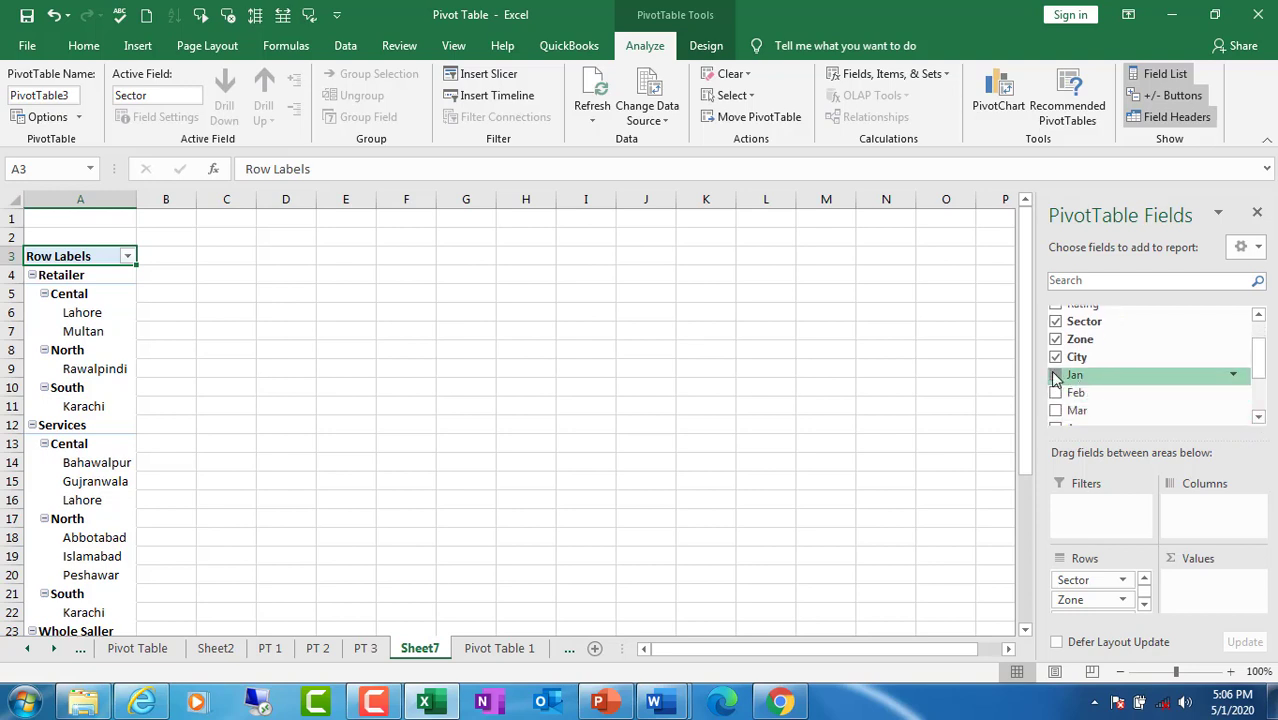
Step: Add Sum of Jan, Feb, Mar, Apr, May, Jun and Total as pivot value columns
{"action": "mouse_move", "coordinate": [1062, 381]}
{"action": "left_mouse_down"}
{"action": "mouse_move", "coordinate": [1098, 413]}
{"action": "mouse_move", "coordinate": [1193, 593]}
{"action": "left_mouse_up"}
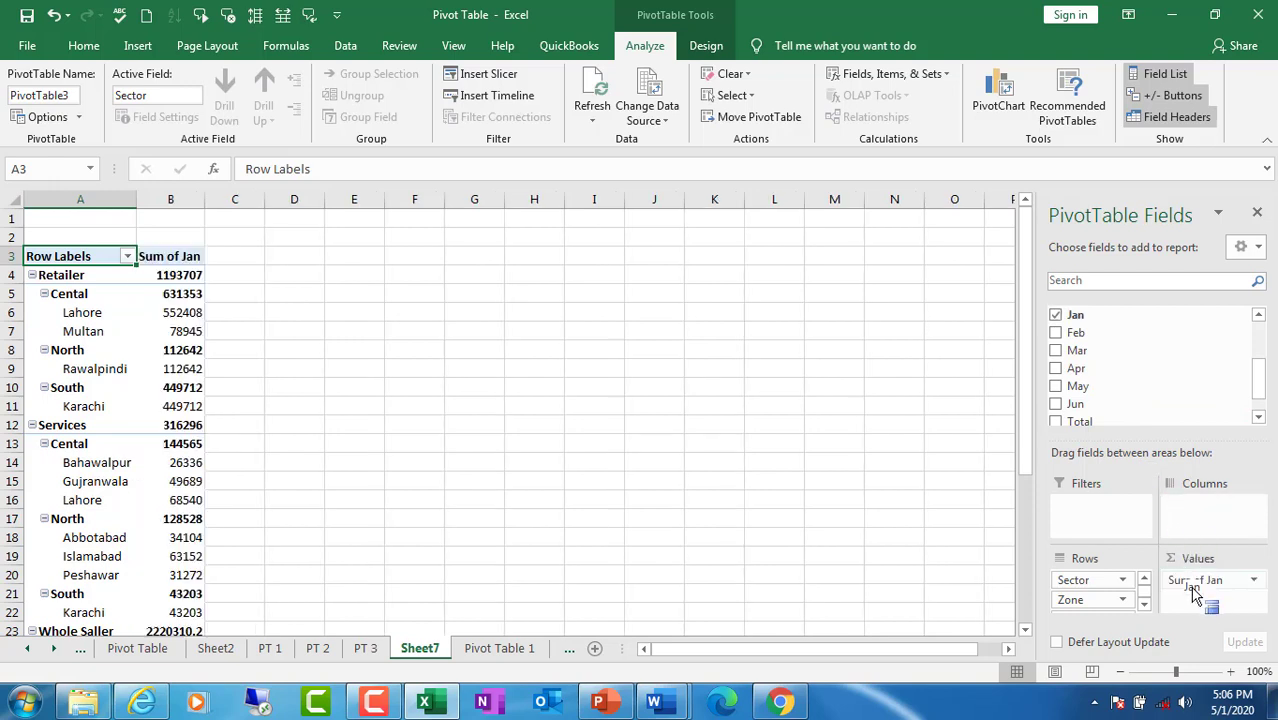
{"action": "left_click", "coordinate": [1056, 333]}
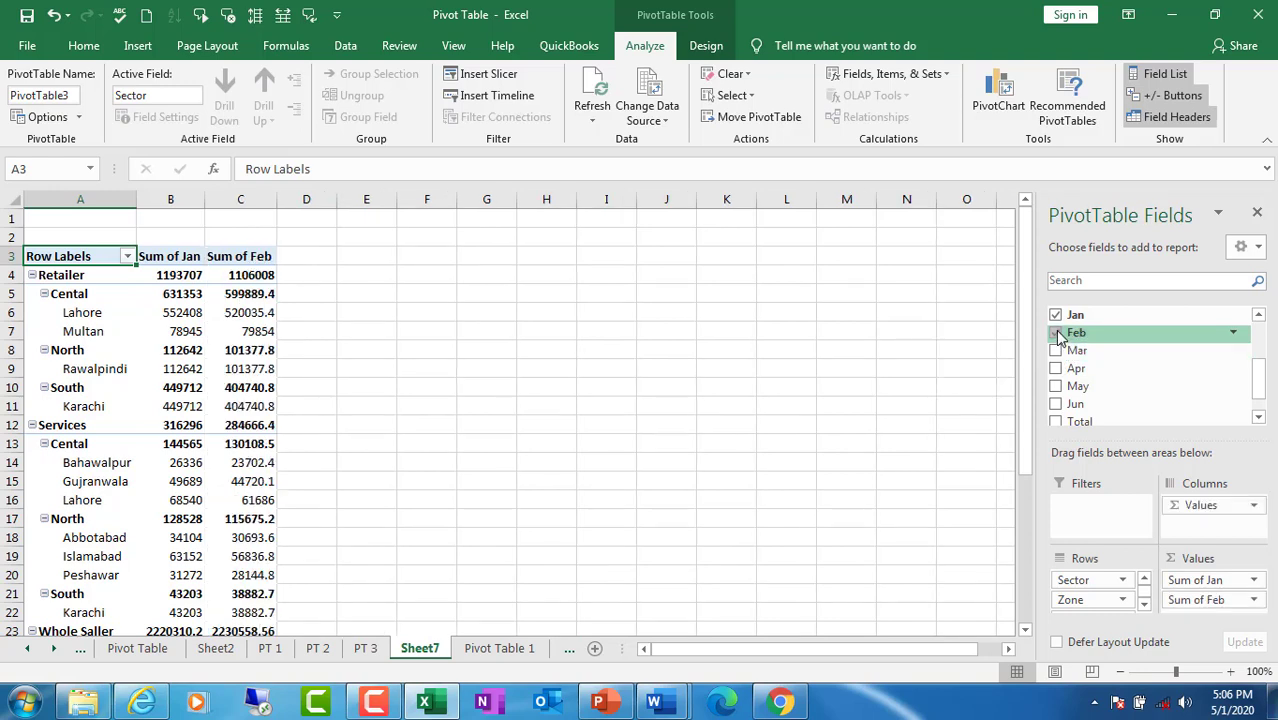
{"action": "left_click", "coordinate": [1056, 351]}
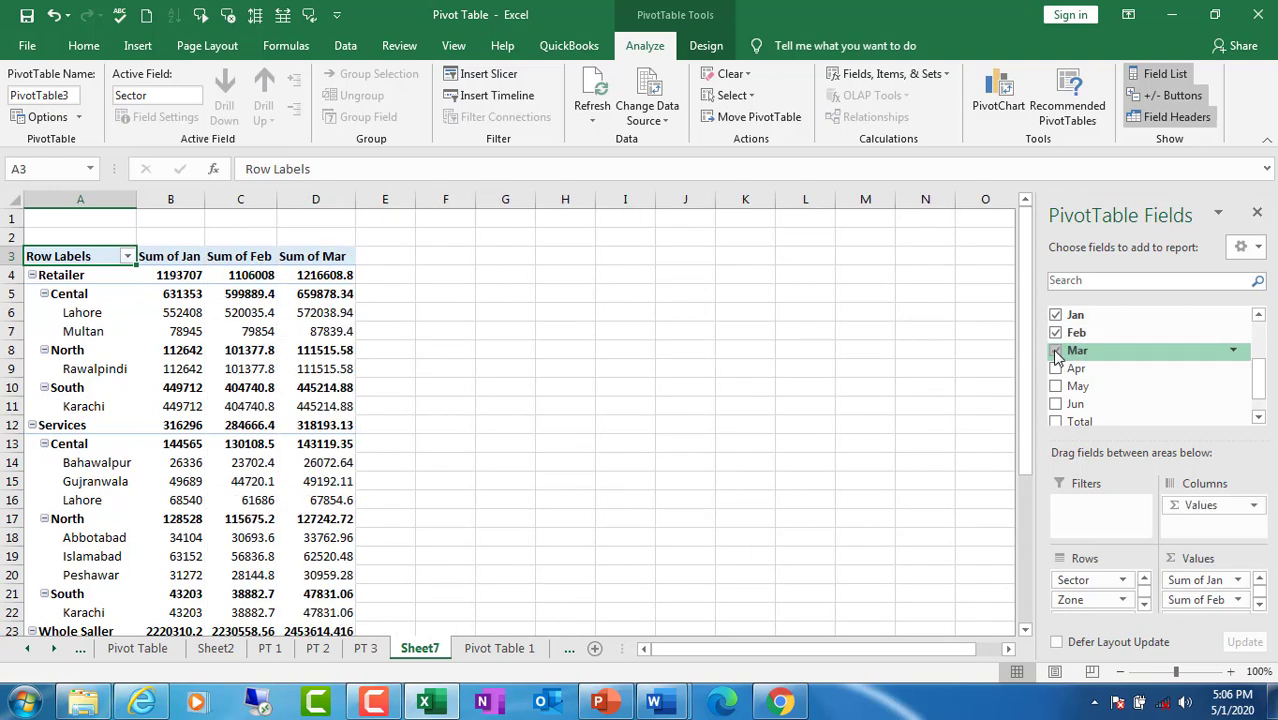
{"action": "left_click", "coordinate": [1056, 369]}
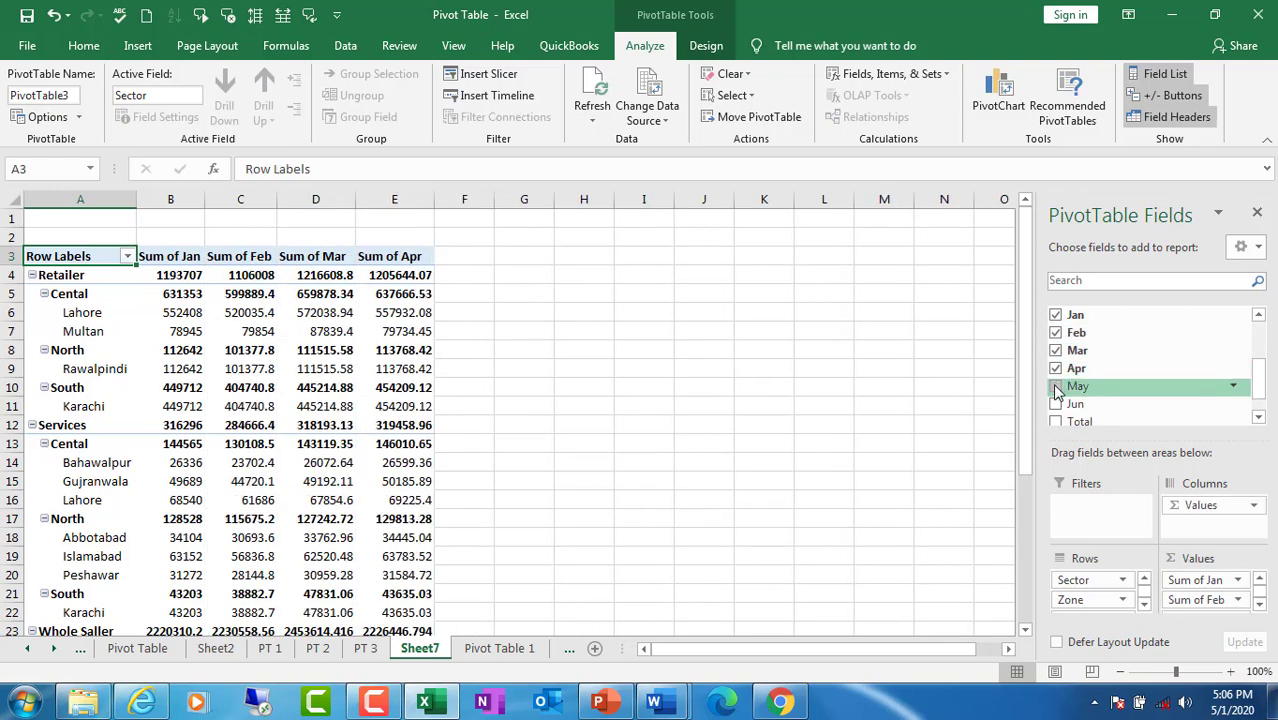
{"action": "left_click", "coordinate": [1056, 387]}
{"action": "left_click", "coordinate": [1056, 404]}
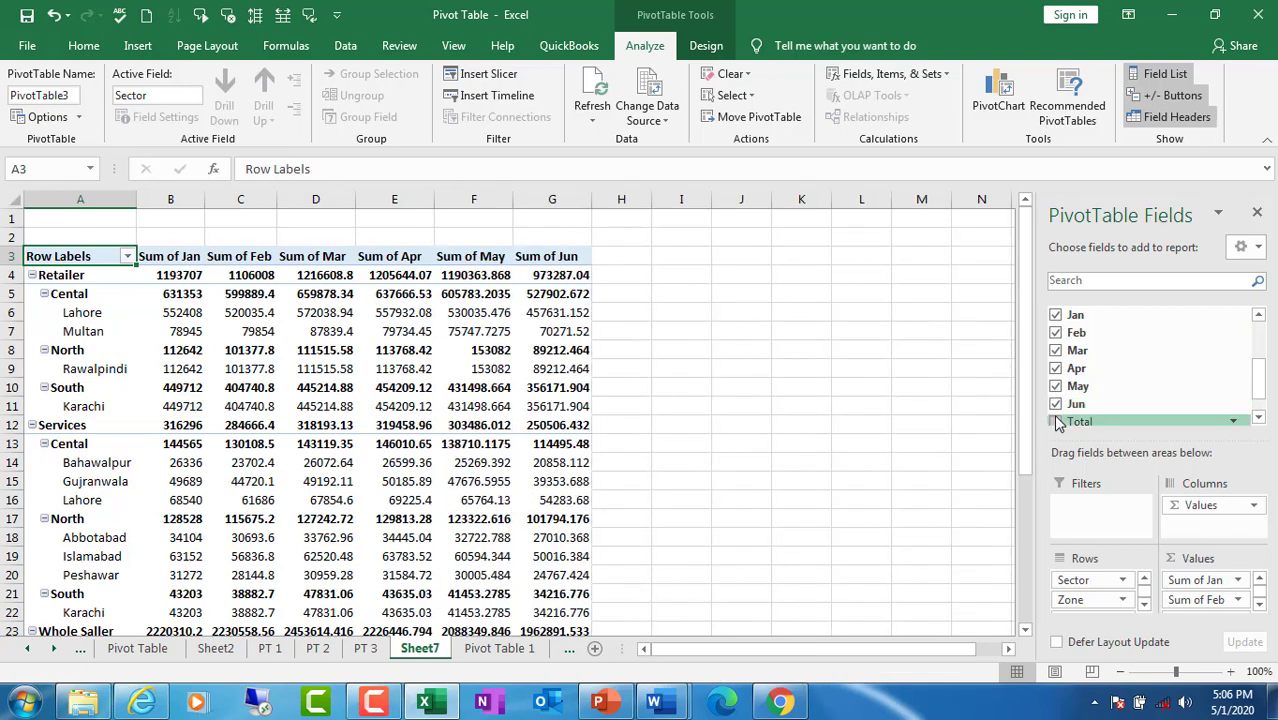
{"action": "left_click", "coordinate": [1056, 422]}
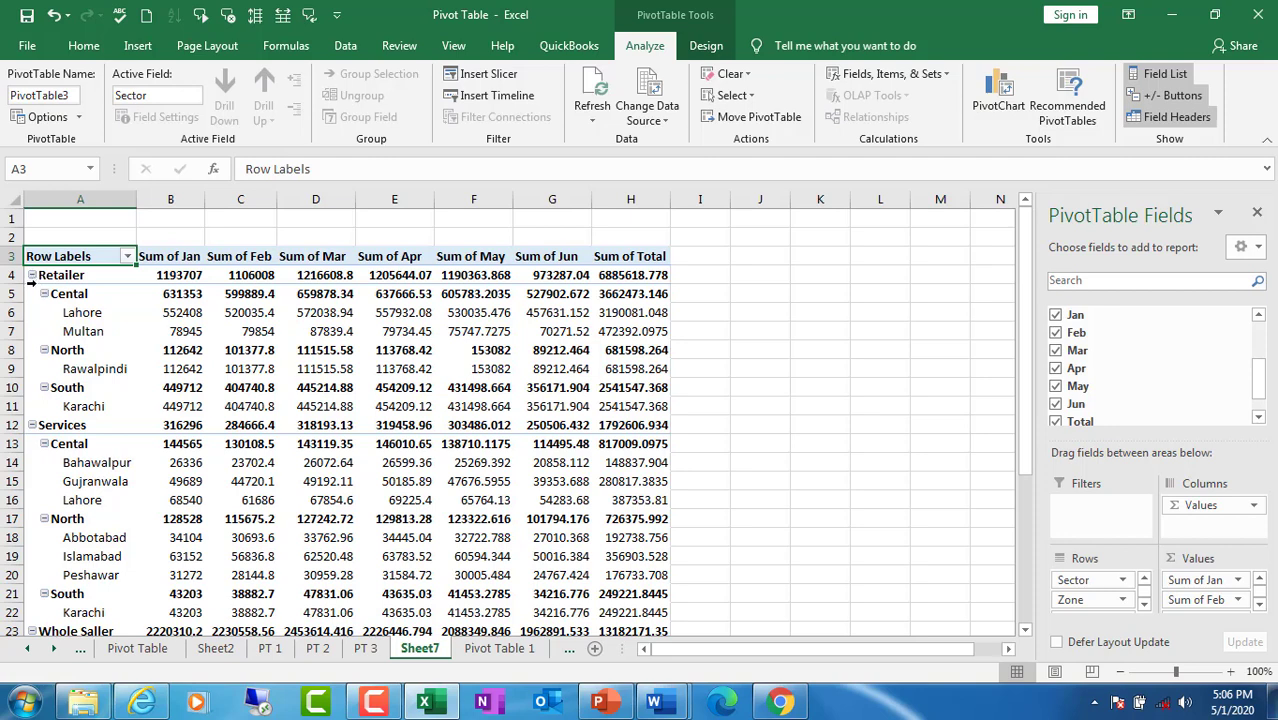
Step: Collapse Cental and the Retailer, Services and Whole Saller sectors, then select value cells B4:H7
{"action": "left_click", "coordinate": [44, 294]}
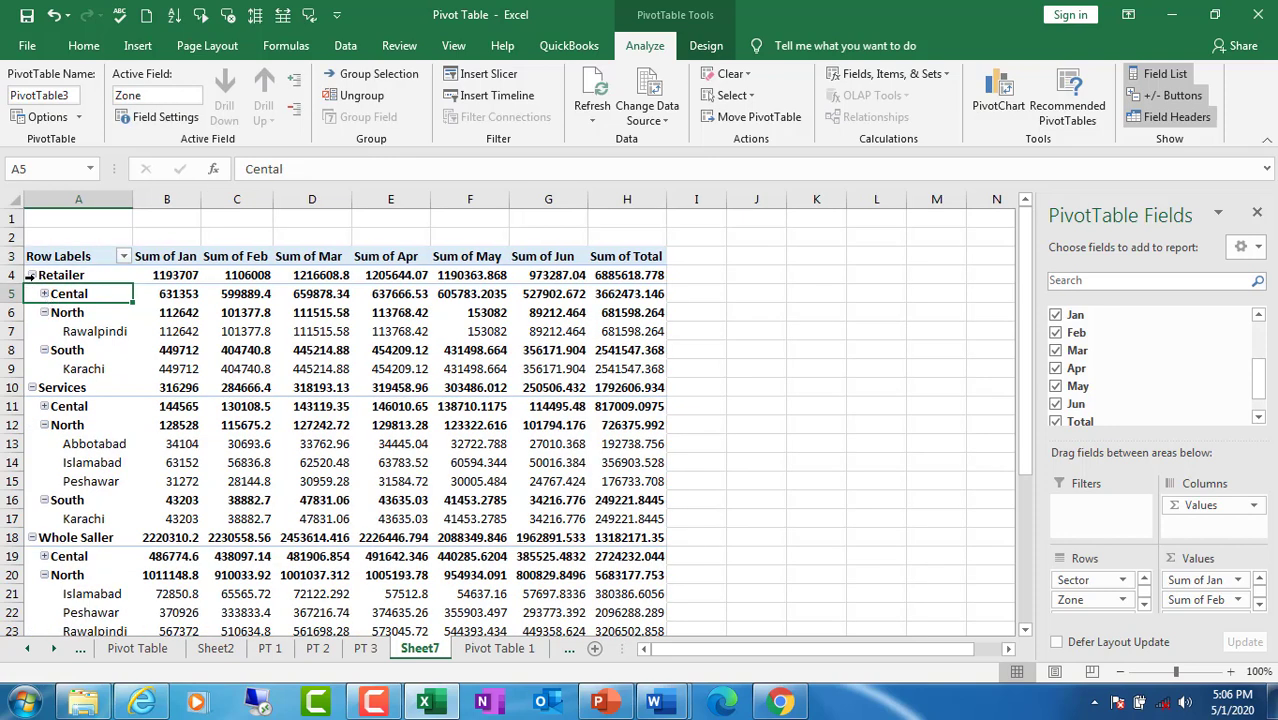
{"action": "left_click", "coordinate": [32, 276]}
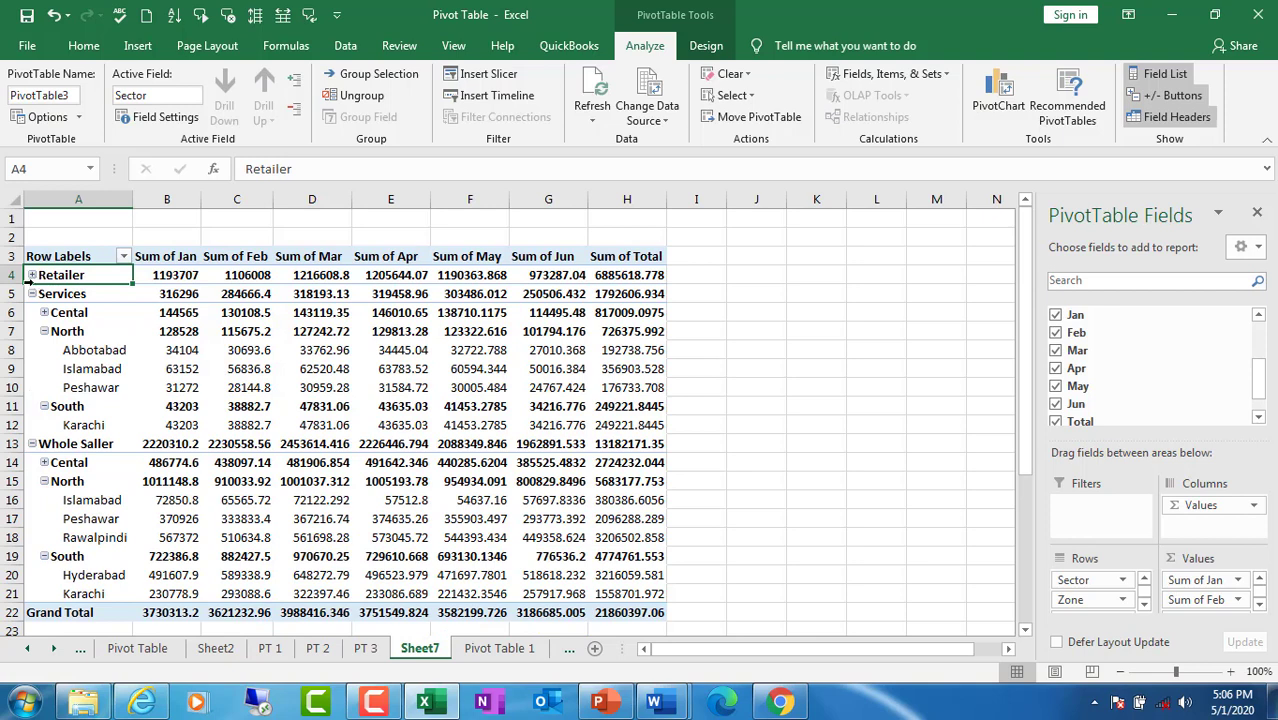
{"action": "left_click", "coordinate": [32, 294]}
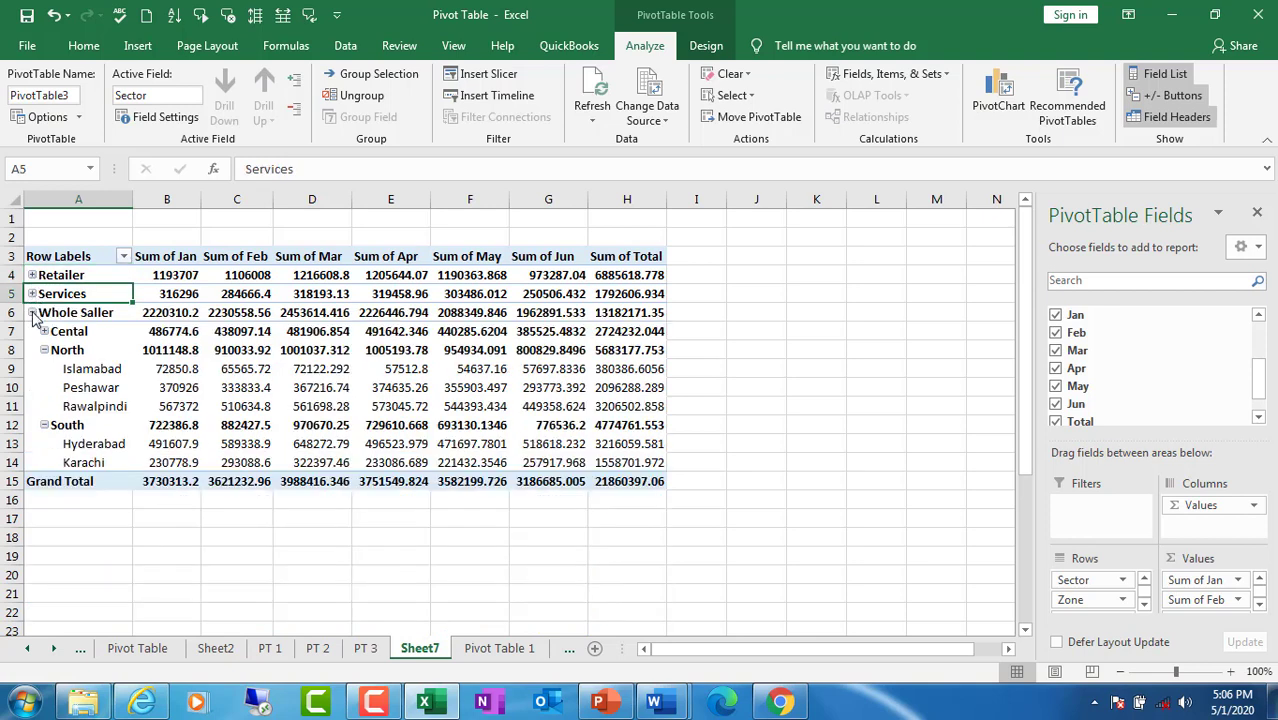
{"action": "left_click", "coordinate": [32, 313]}
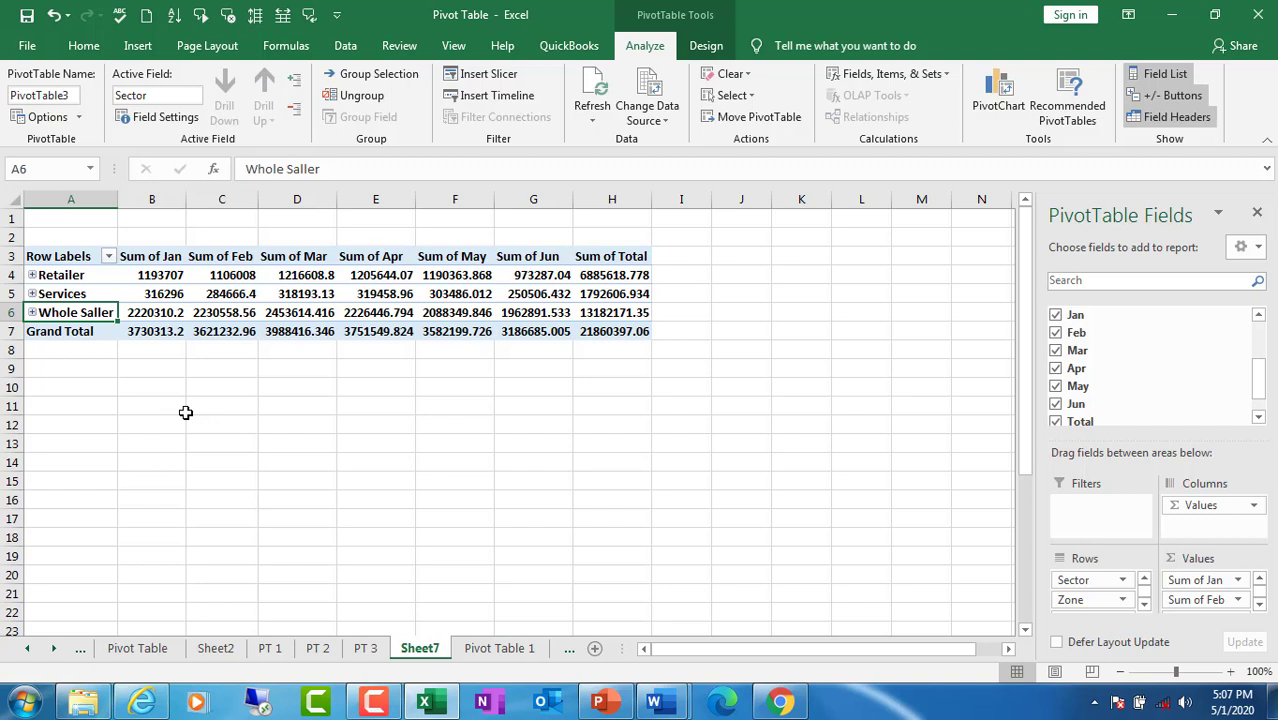
{"action": "mouse_move", "coordinate": [140, 270]}
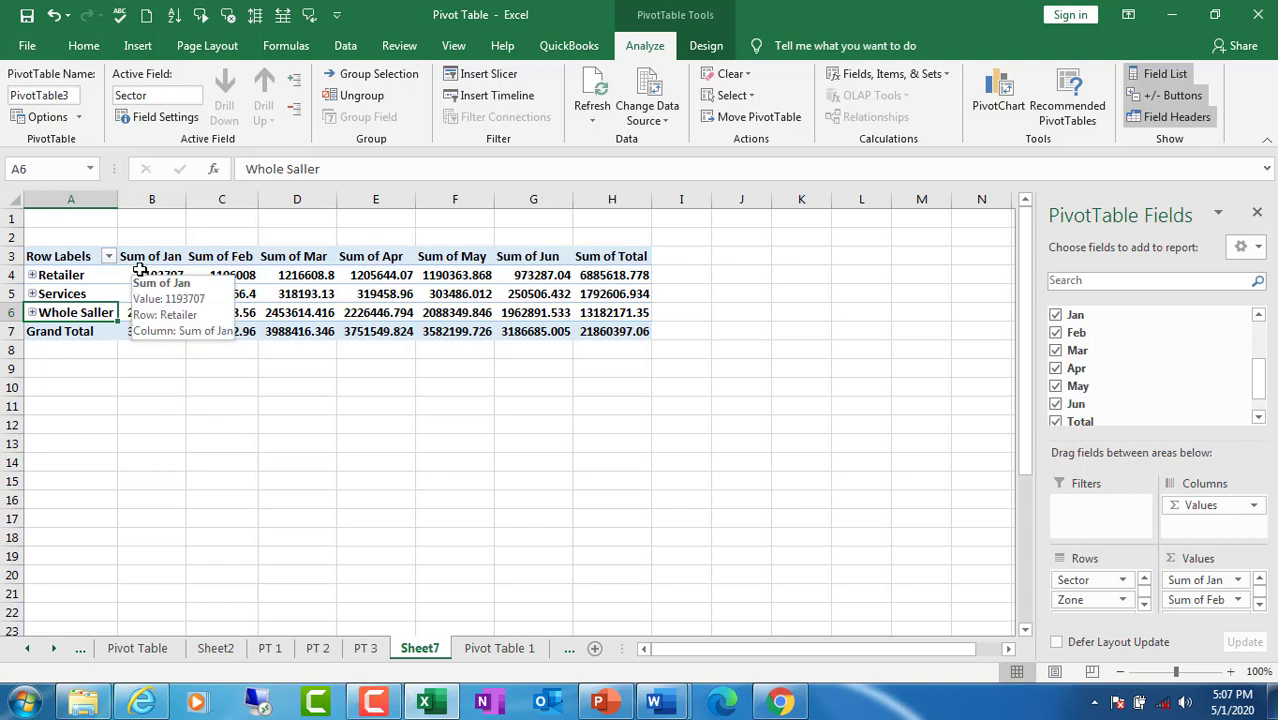
{"action": "mouse_move", "coordinate": [140, 270]}
{"action": "left_mouse_down"}
{"action": "mouse_move", "coordinate": [388, 343]}
{"action": "mouse_move", "coordinate": [604, 316]}
{"action": "left_mouse_up"}
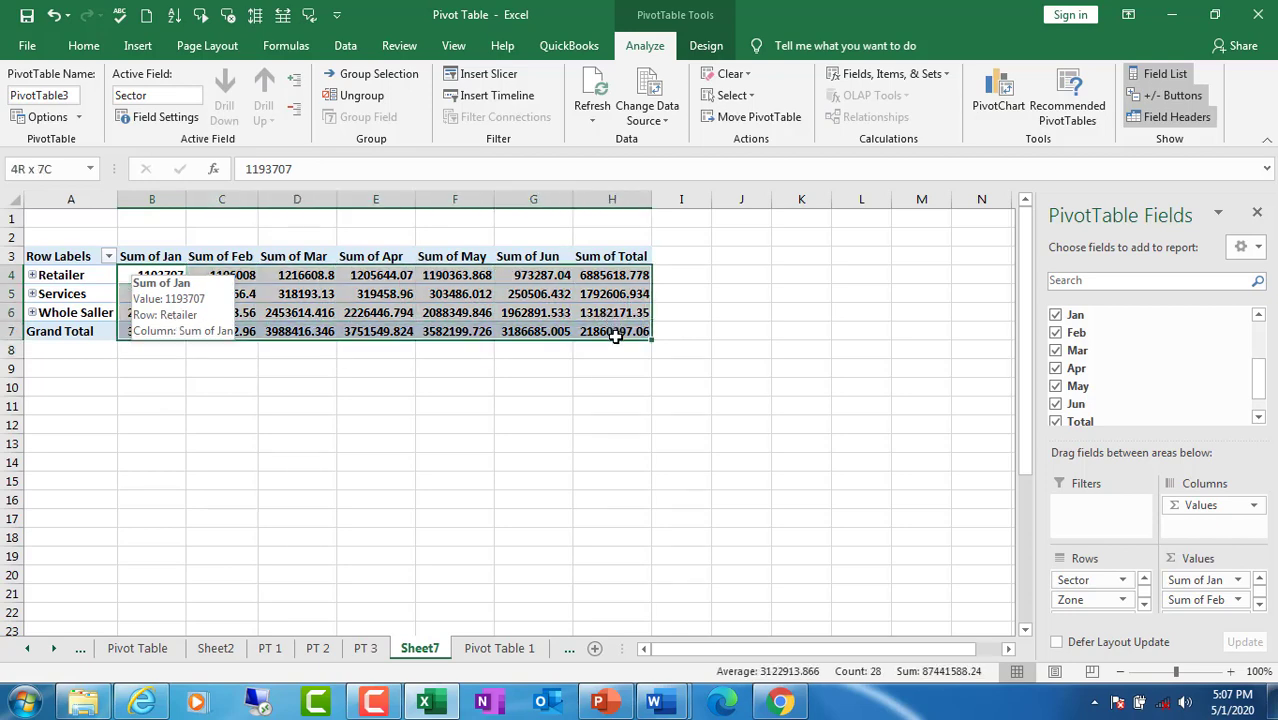
{"action": "left_click_drag", "start_coordinate": [615, 335], "coordinate": [615, 336]}
{"action": "left_click", "coordinate": [84, 46]}
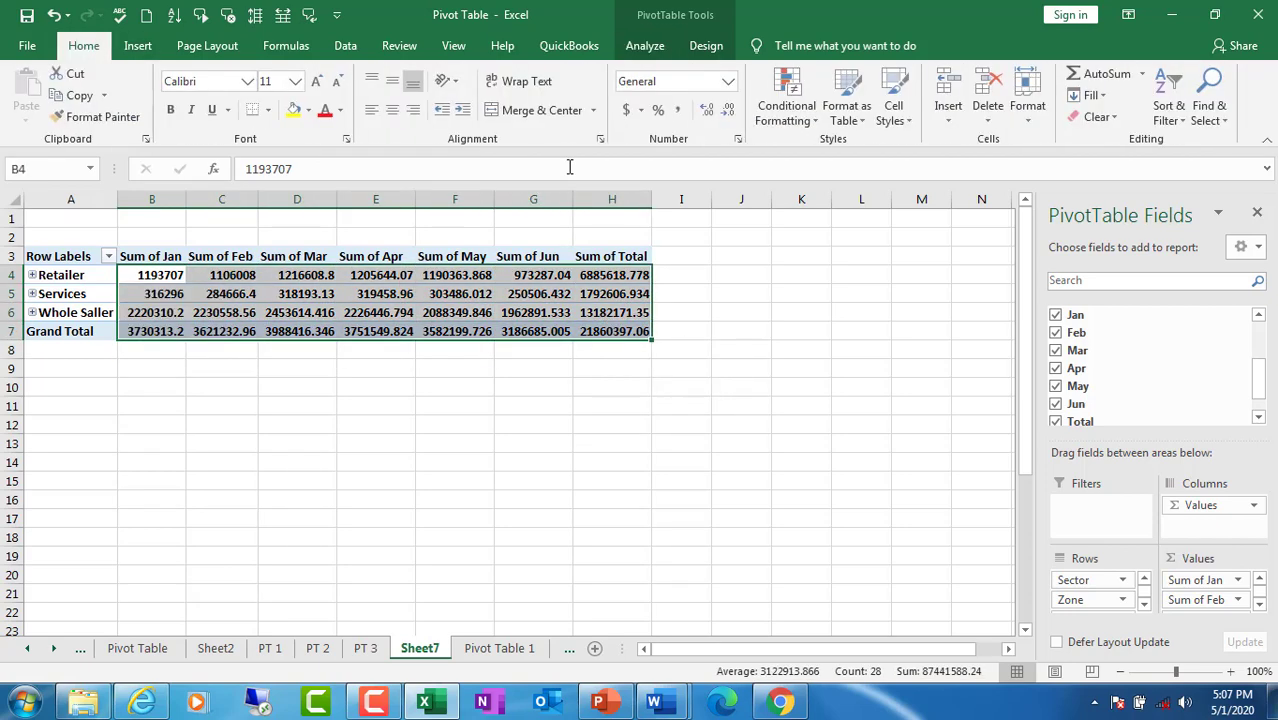
{"action": "left_click", "coordinate": [680, 112]}
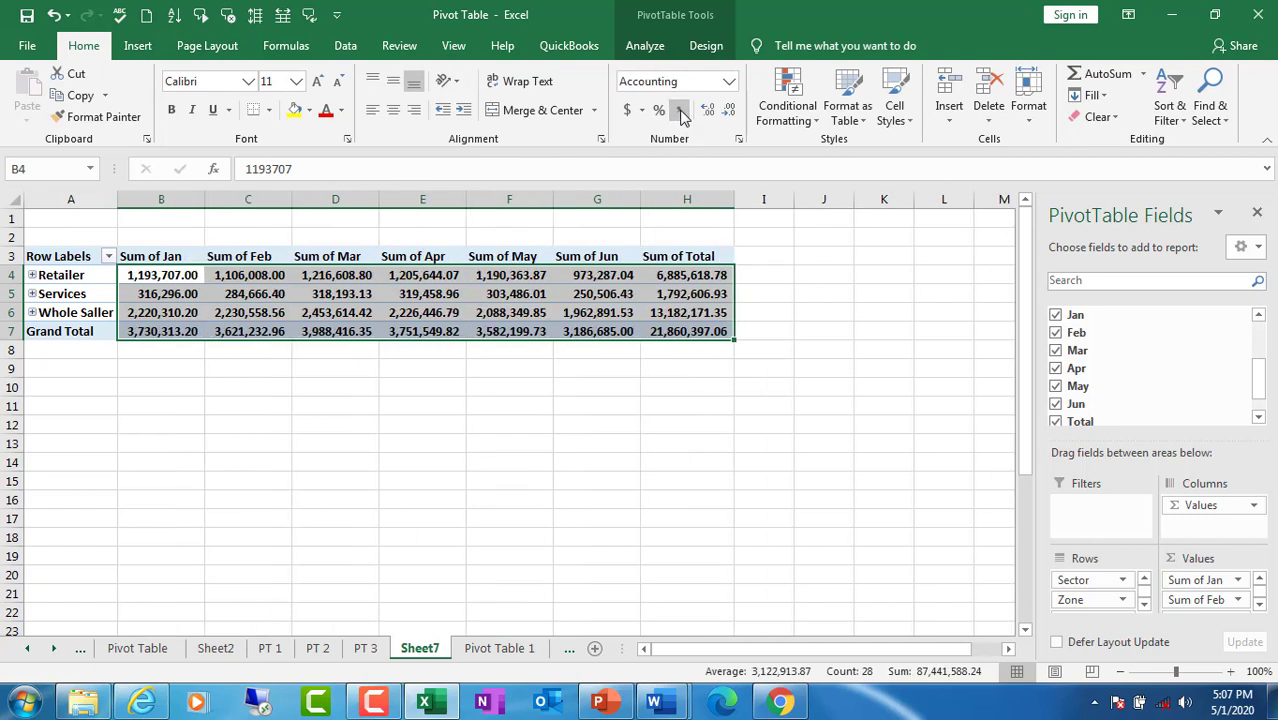
{"action": "left_click", "coordinate": [730, 112]}
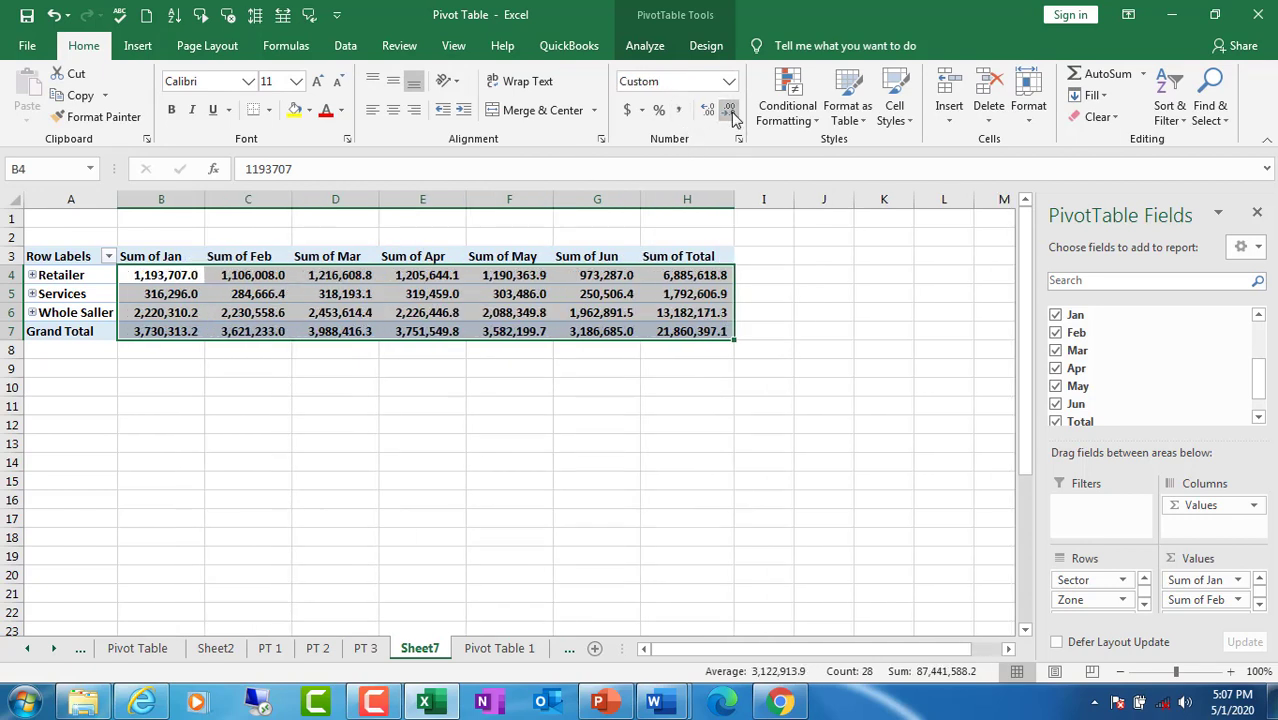
{"action": "left_click", "coordinate": [731, 113]}
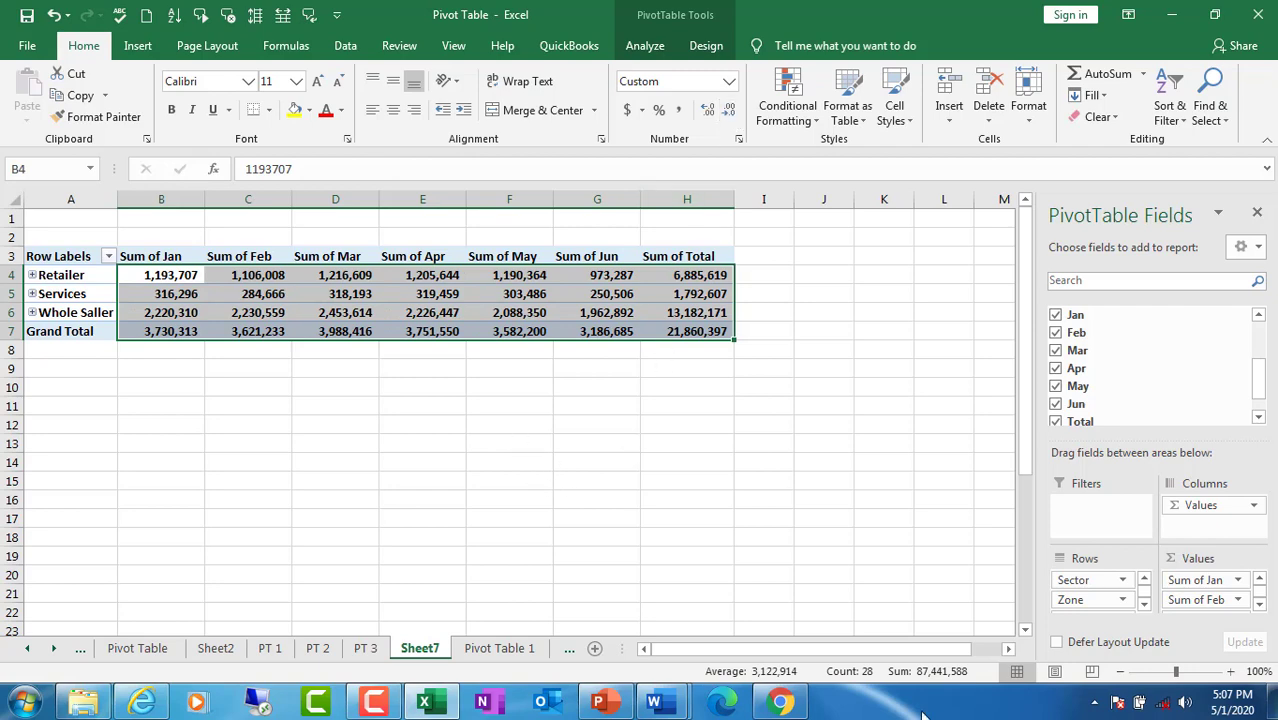
{"action": "left_click", "coordinate": [1232, 672]}
{"action": "left_click", "coordinate": [1232, 672]}
{"action": "left_click", "coordinate": [1232, 672]}
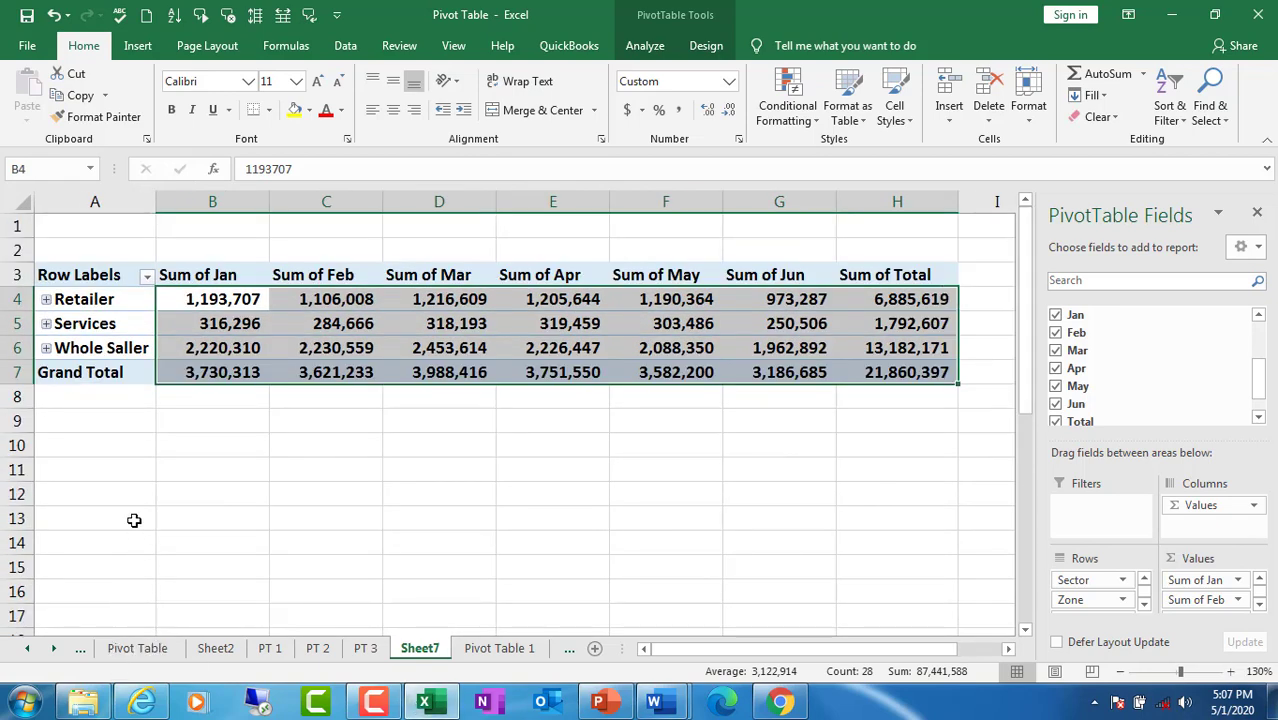
Step: Expand the Retailer, Services and Whole Saller sectors to show their zones
{"action": "left_click", "coordinate": [46, 300]}
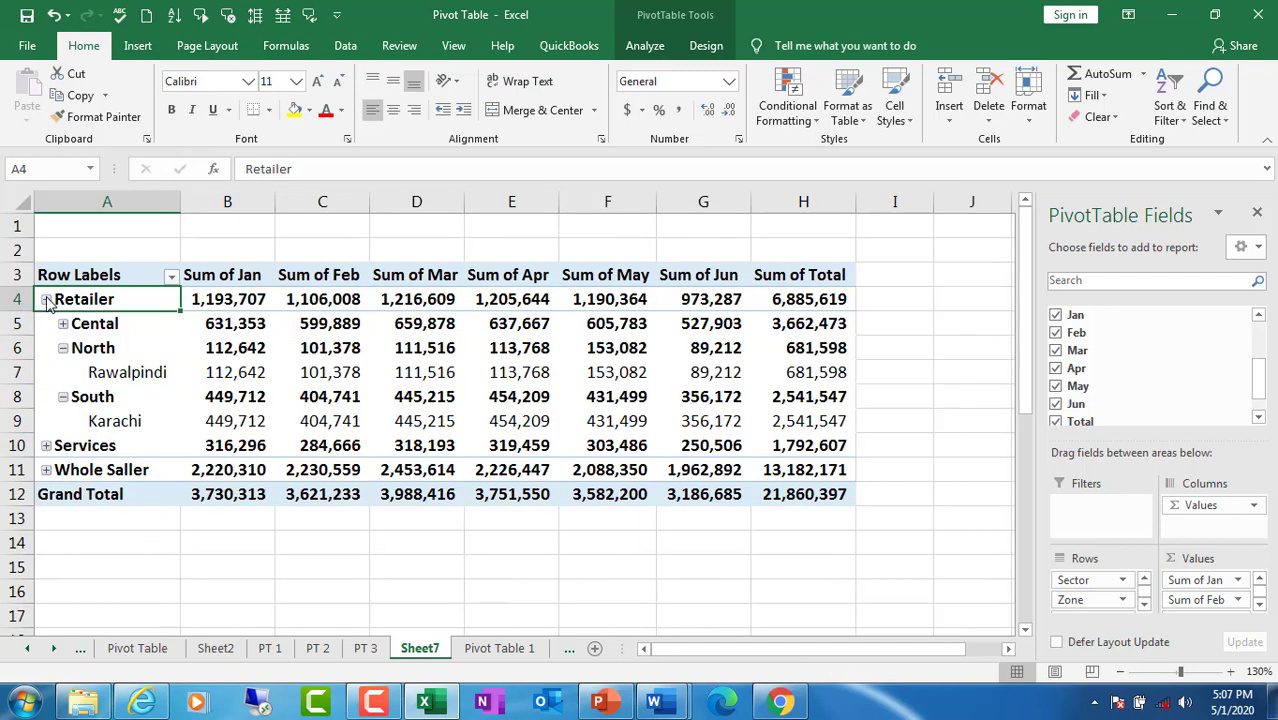
{"action": "left_click", "coordinate": [63, 349]}
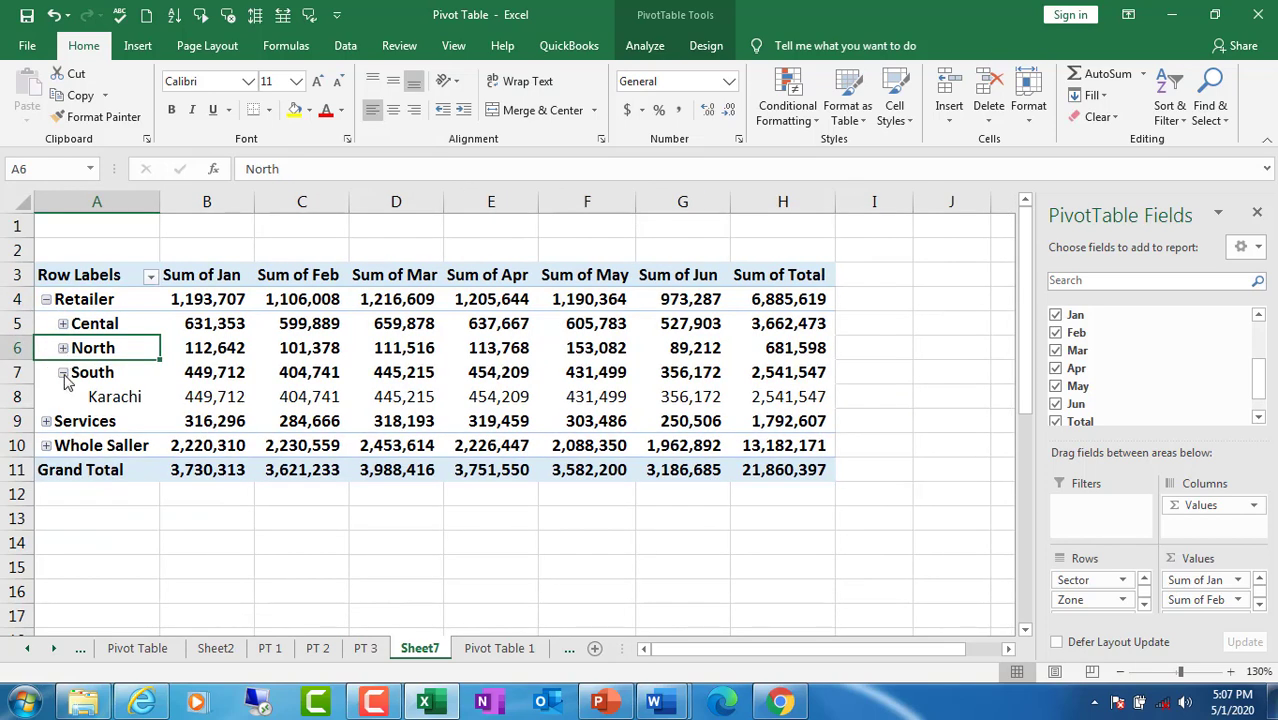
{"action": "left_click", "coordinate": [63, 373]}
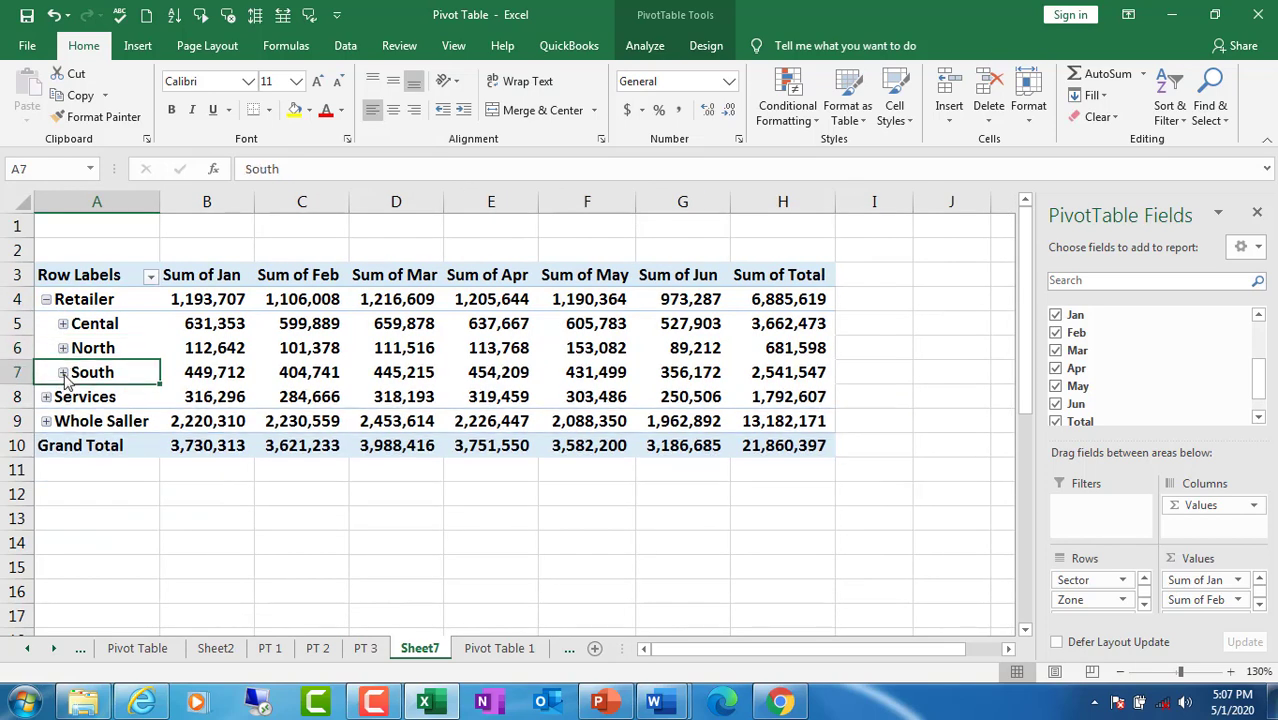
{"action": "left_click", "coordinate": [45, 399]}
{"action": "left_click", "coordinate": [45, 397]}
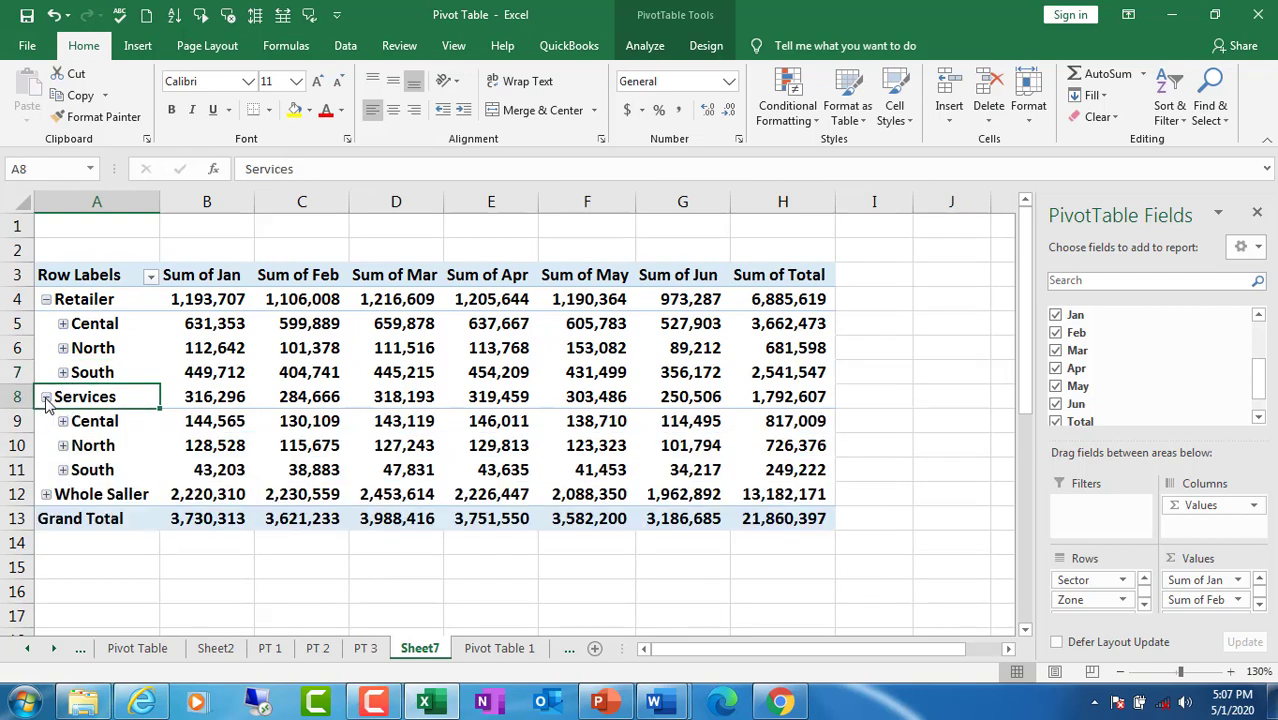
{"action": "left_click", "coordinate": [46, 495]}
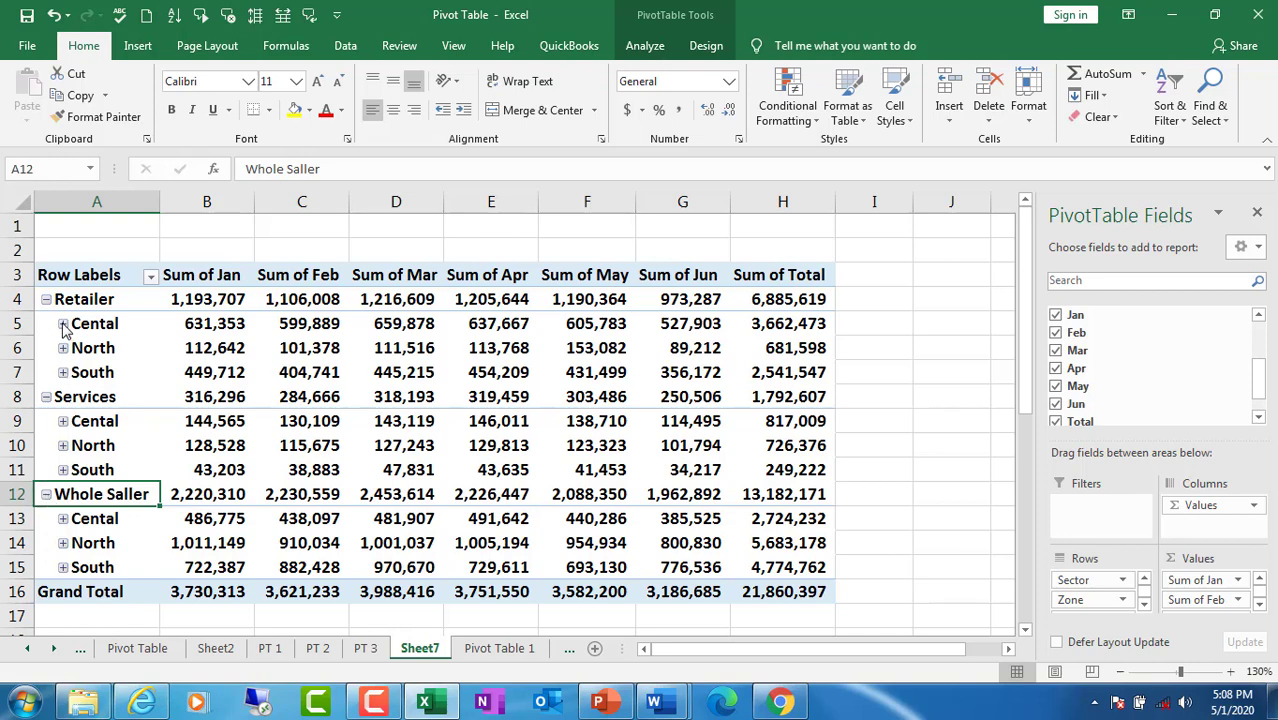
Step: Expand the Cental, North and South zones to list their cities, such as Lahore, Rawalpindi and Karachi
{"action": "left_click", "coordinate": [63, 325]}
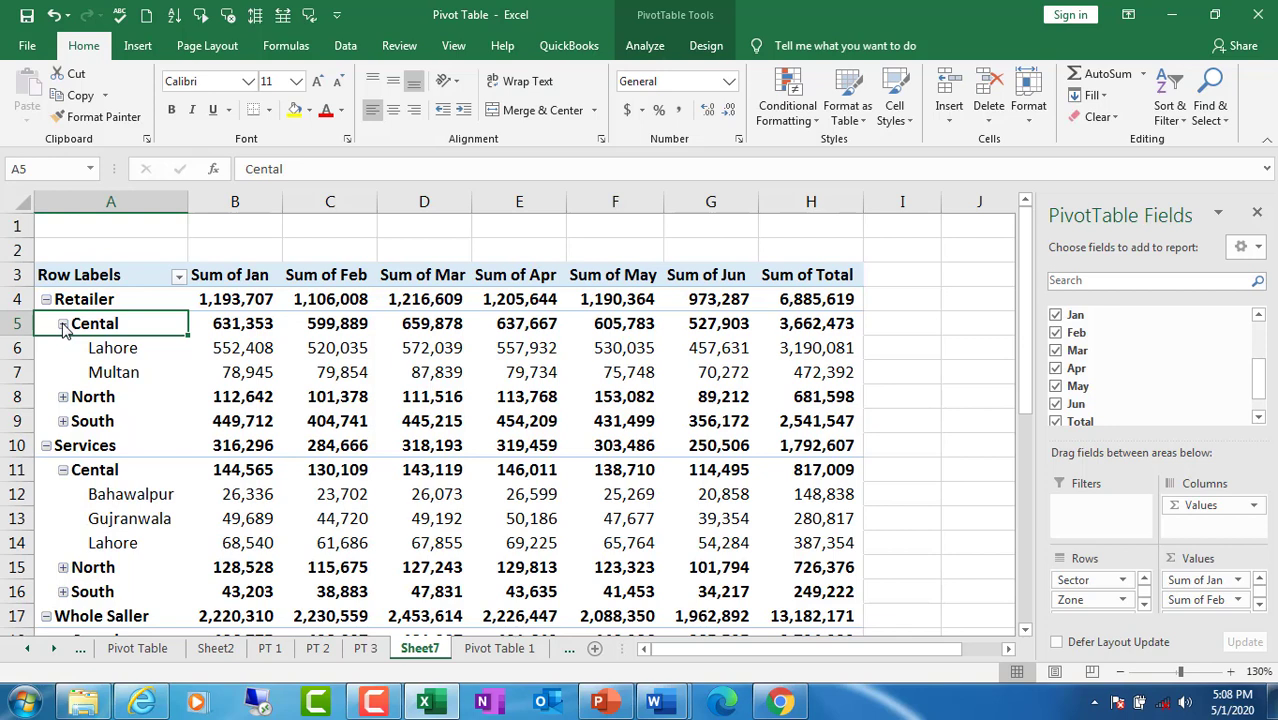
{"action": "left_click", "coordinate": [63, 397]}
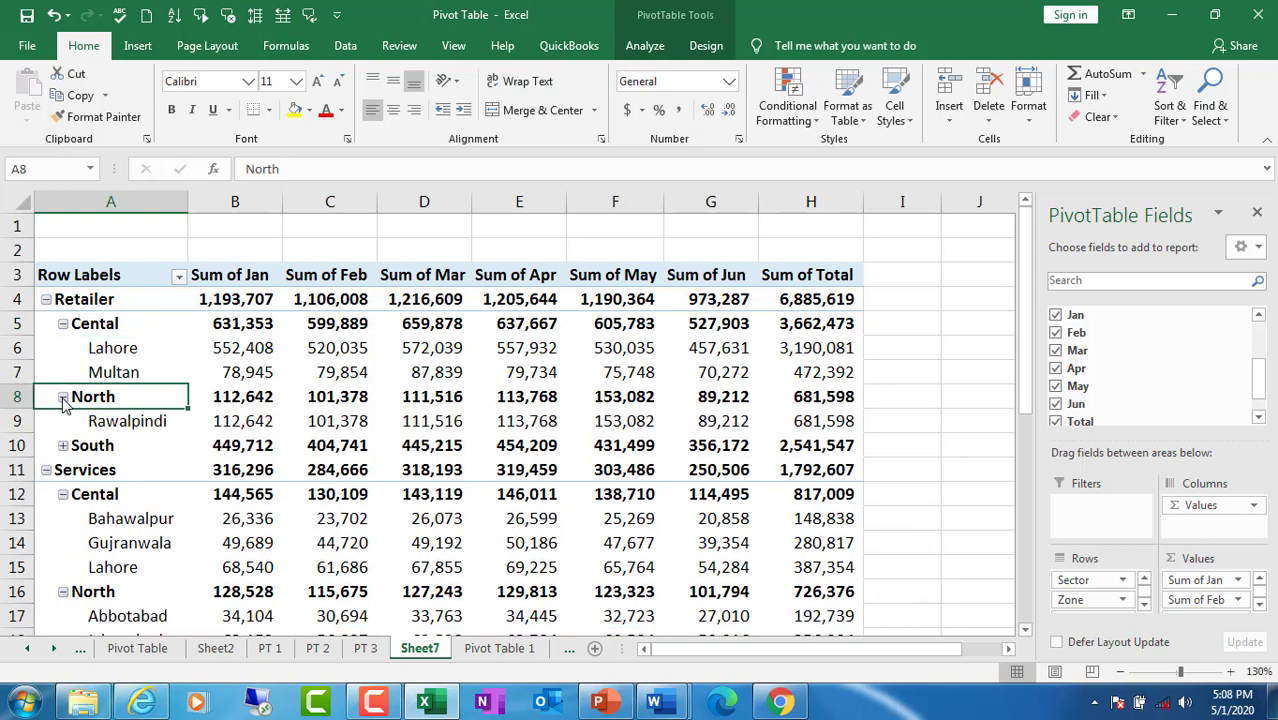
{"action": "left_click", "coordinate": [63, 446]}
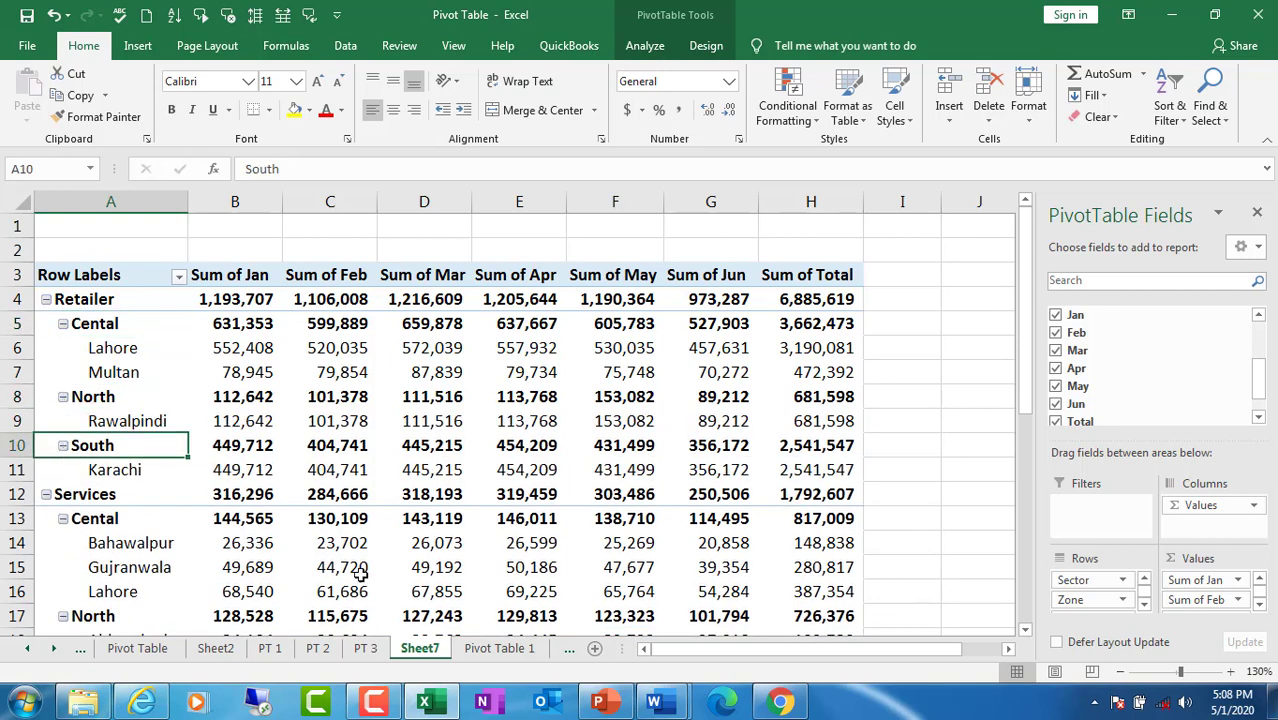
{"action": "left_click", "coordinate": [1025, 632]}
{"action": "left_click", "coordinate": [1025, 632]}
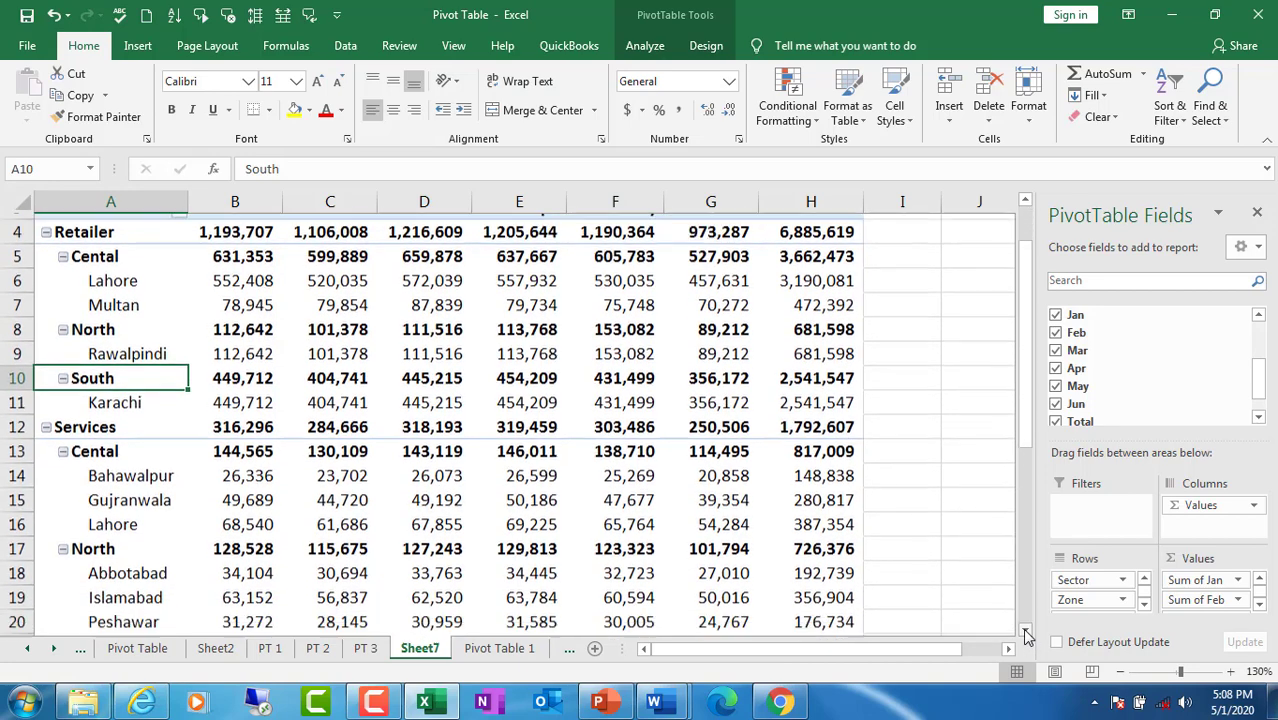
{"action": "left_click", "coordinate": [1025, 632]}
{"action": "left_click", "coordinate": [1025, 632]}
{"action": "left_click", "coordinate": [1025, 632]}
{"action": "left_click", "coordinate": [1025, 632]}
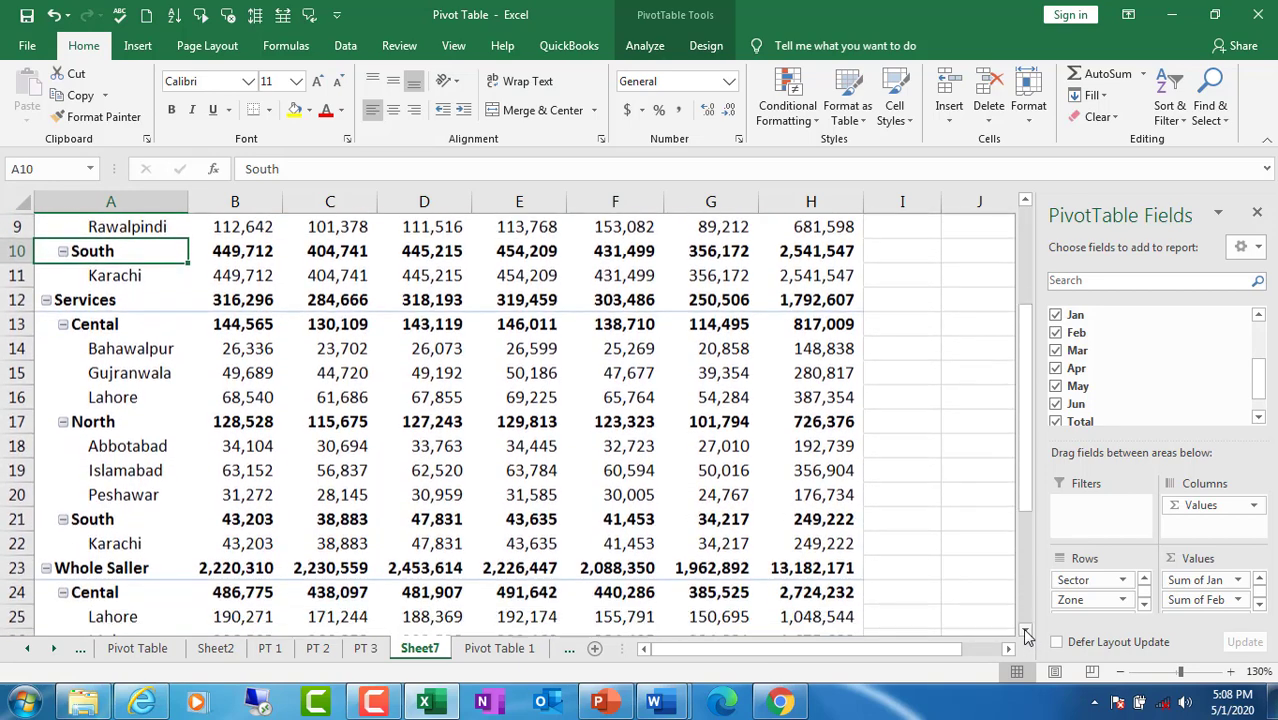
{"action": "left_click", "coordinate": [1025, 632]}
{"action": "left_click", "coordinate": [1025, 632]}
{"action": "left_click", "coordinate": [1025, 632]}
{"action": "left_click", "coordinate": [1025, 632]}
{"action": "left_click", "coordinate": [1025, 632]}
{"action": "left_click", "coordinate": [1025, 632]}
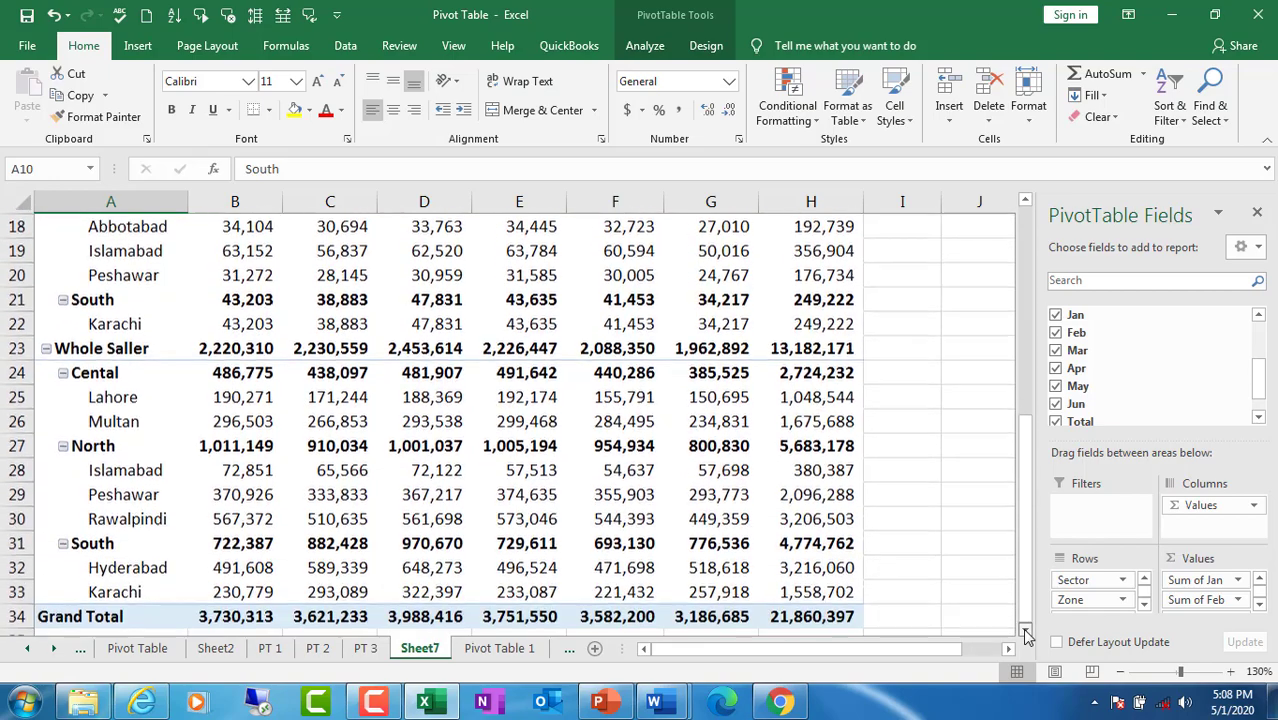
{"action": "left_click", "coordinate": [1025, 632]}
{"action": "left_click", "coordinate": [1025, 632]}
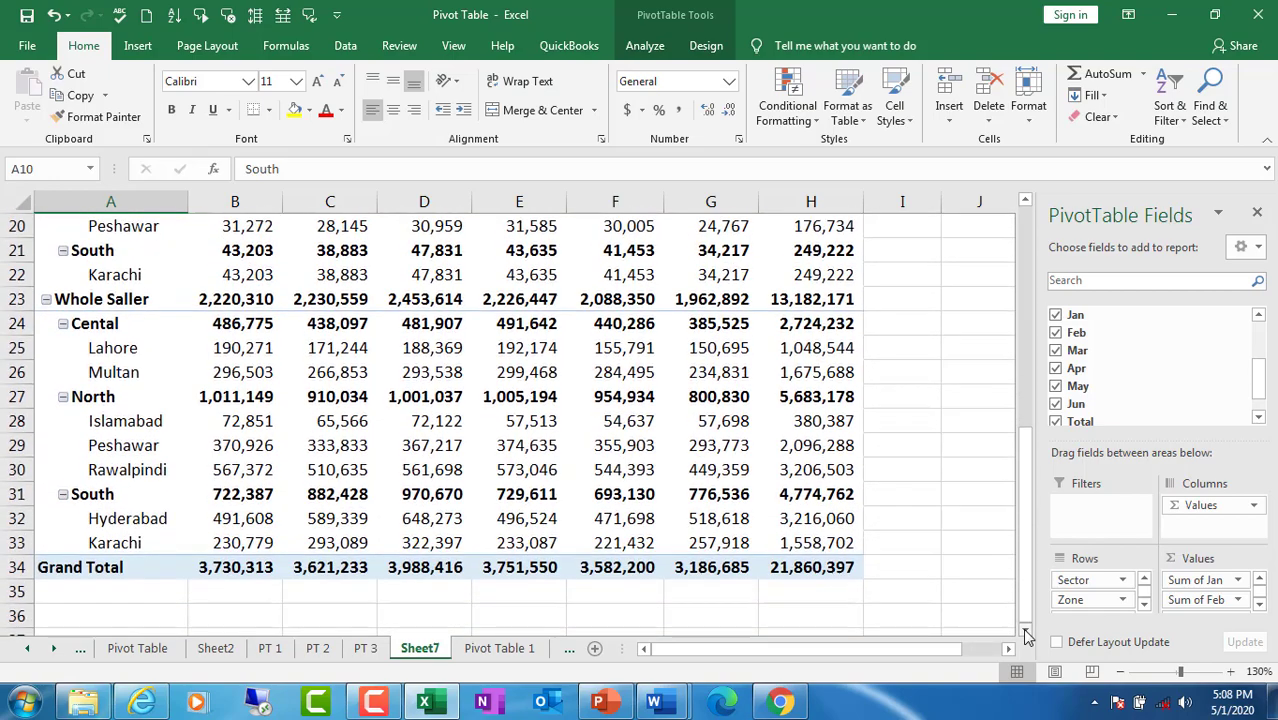
{"action": "left_click", "coordinate": [1025, 201]}
{"action": "left_click", "coordinate": [1025, 201]}
{"action": "left_click", "coordinate": [1025, 201]}
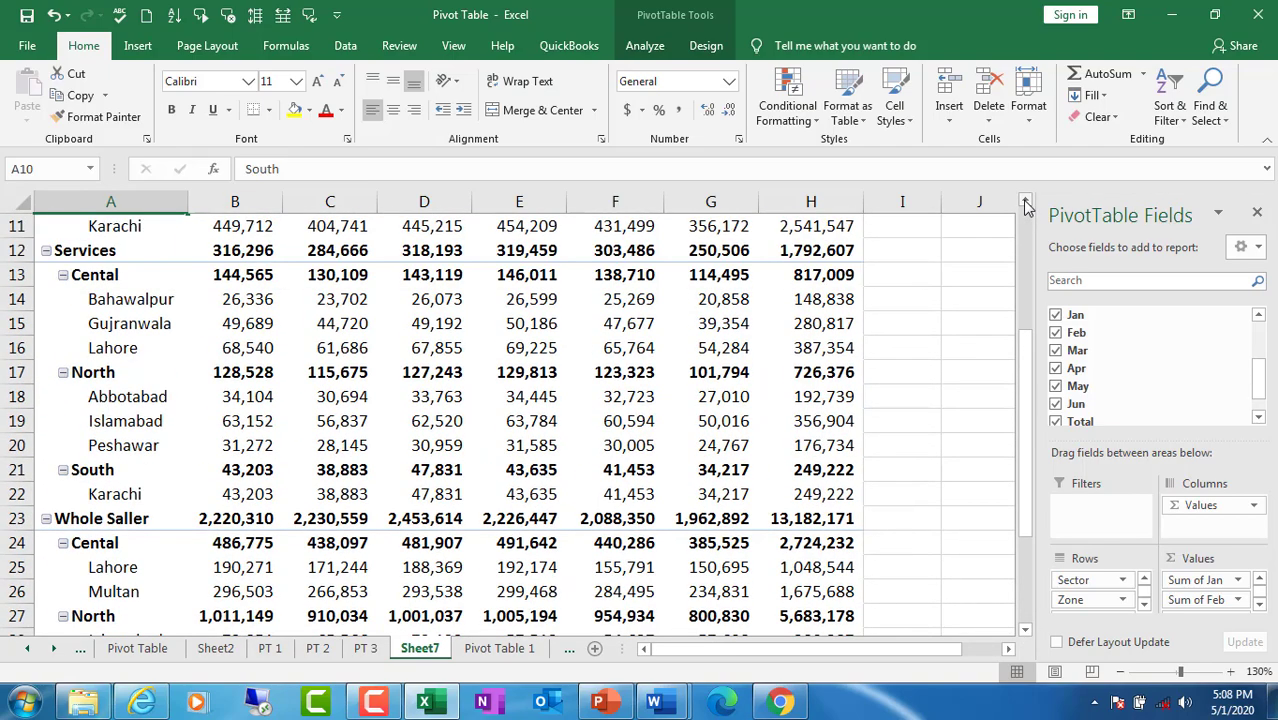
{"action": "left_click", "coordinate": [1025, 201]}
{"action": "left_click", "coordinate": [1025, 201]}
{"action": "left_click", "coordinate": [1025, 201]}
{"action": "left_click", "coordinate": [1025, 201]}
{"action": "left_click", "coordinate": [1025, 201]}
{"action": "left_click", "coordinate": [1025, 201]}
{"action": "left_click", "coordinate": [1025, 201]}
{"action": "left_click", "coordinate": [1025, 201]}
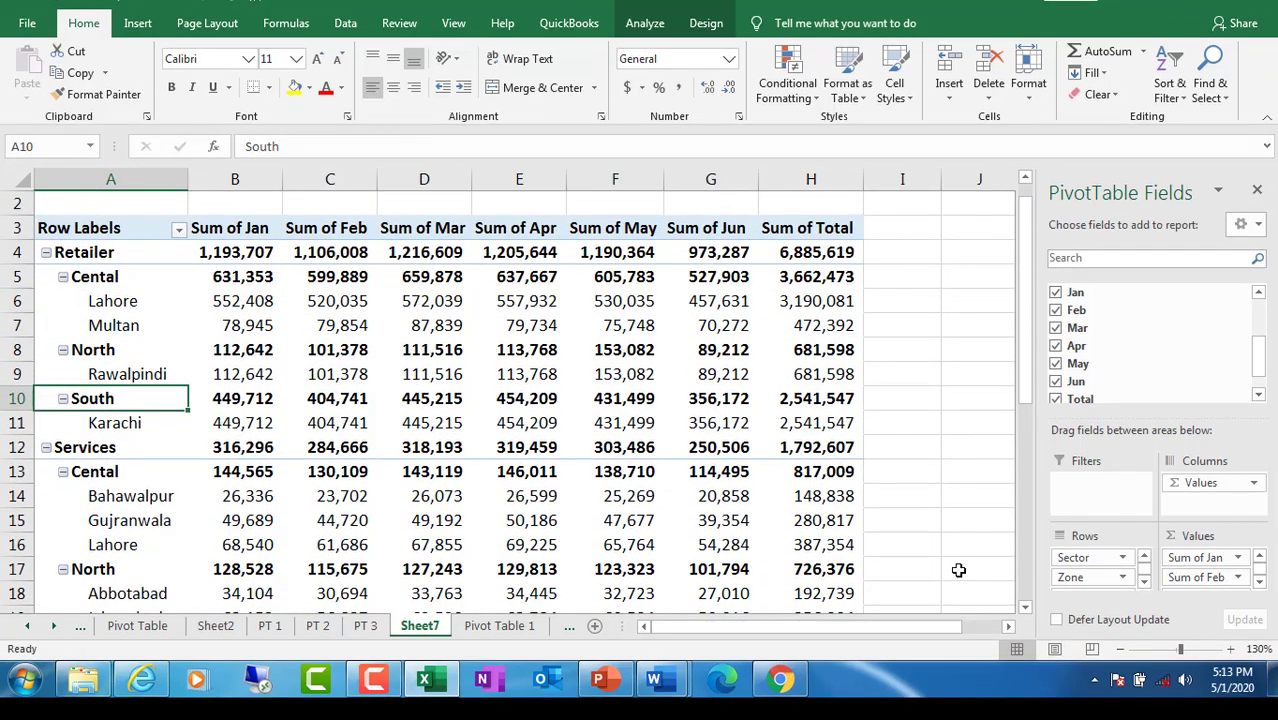
Step: Rename the worksheet holding PivotTable3 from Sheet7 to PiT1
{"action": "double_click", "coordinate": [426, 627]}
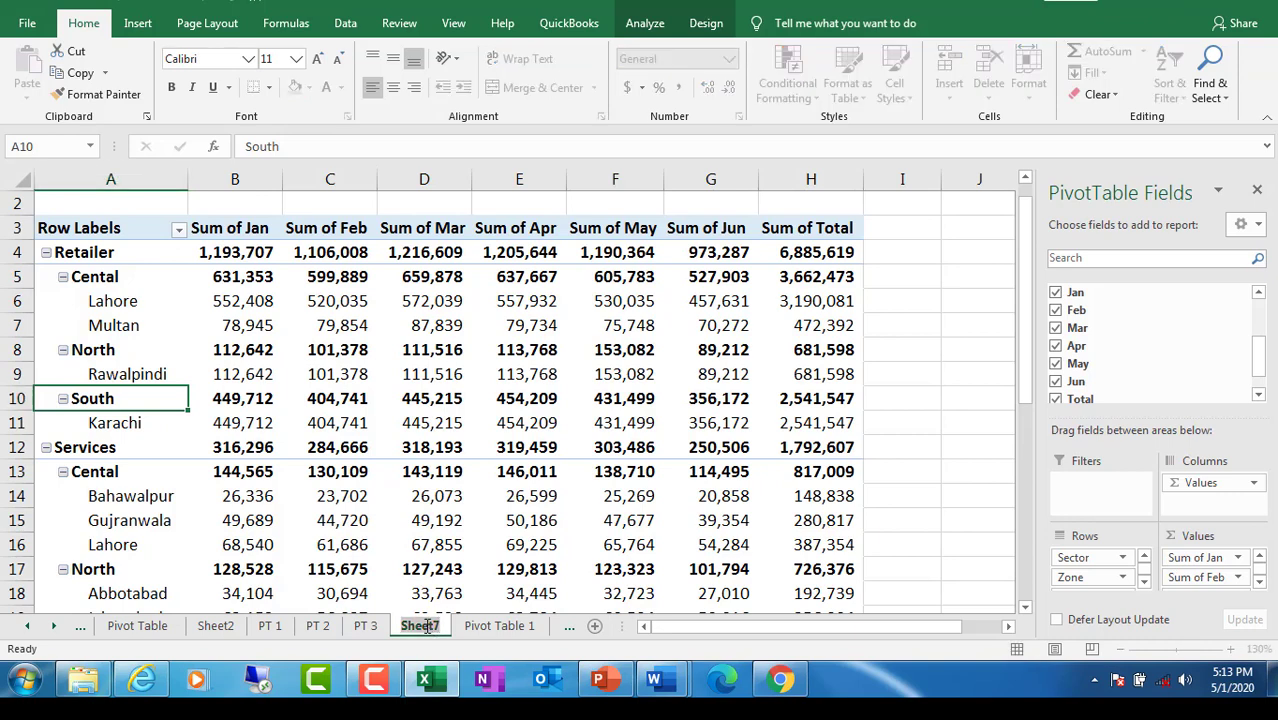
{"action": "type", "text": "P"}
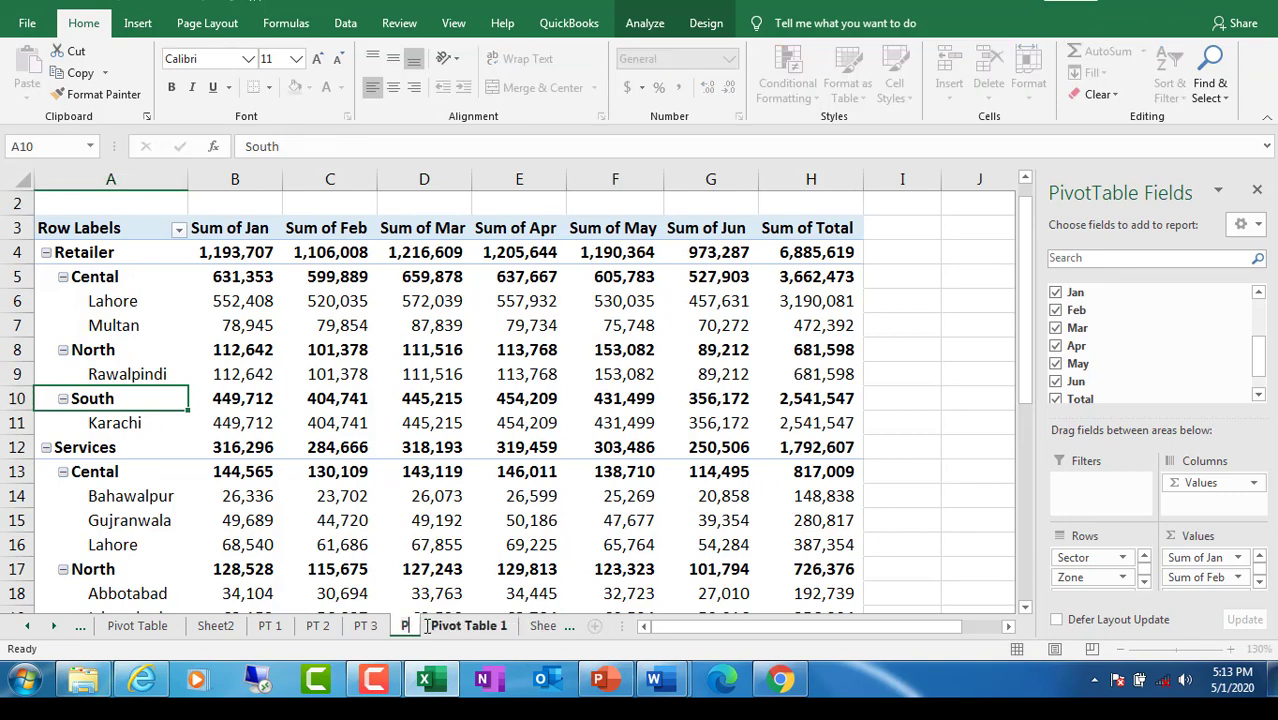
{"action": "type", "text": "i"}
{"action": "type", "text": "T"}
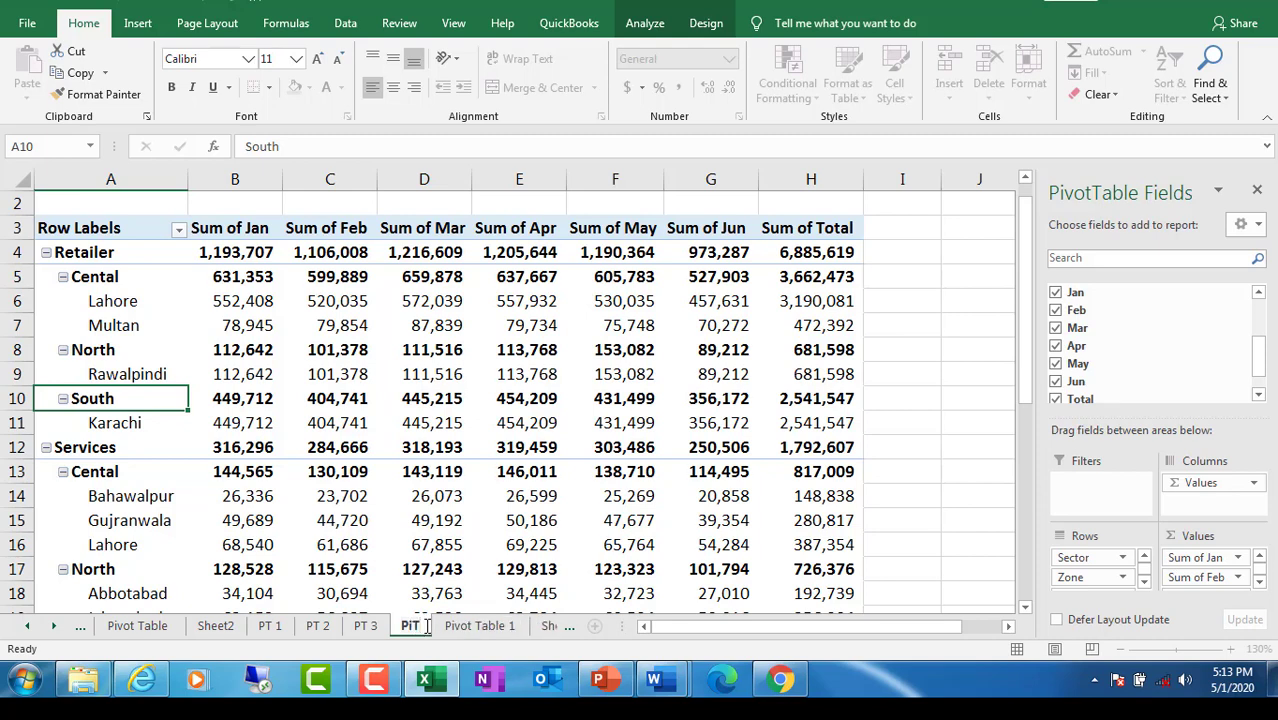
{"action": "type", "text": "1"}
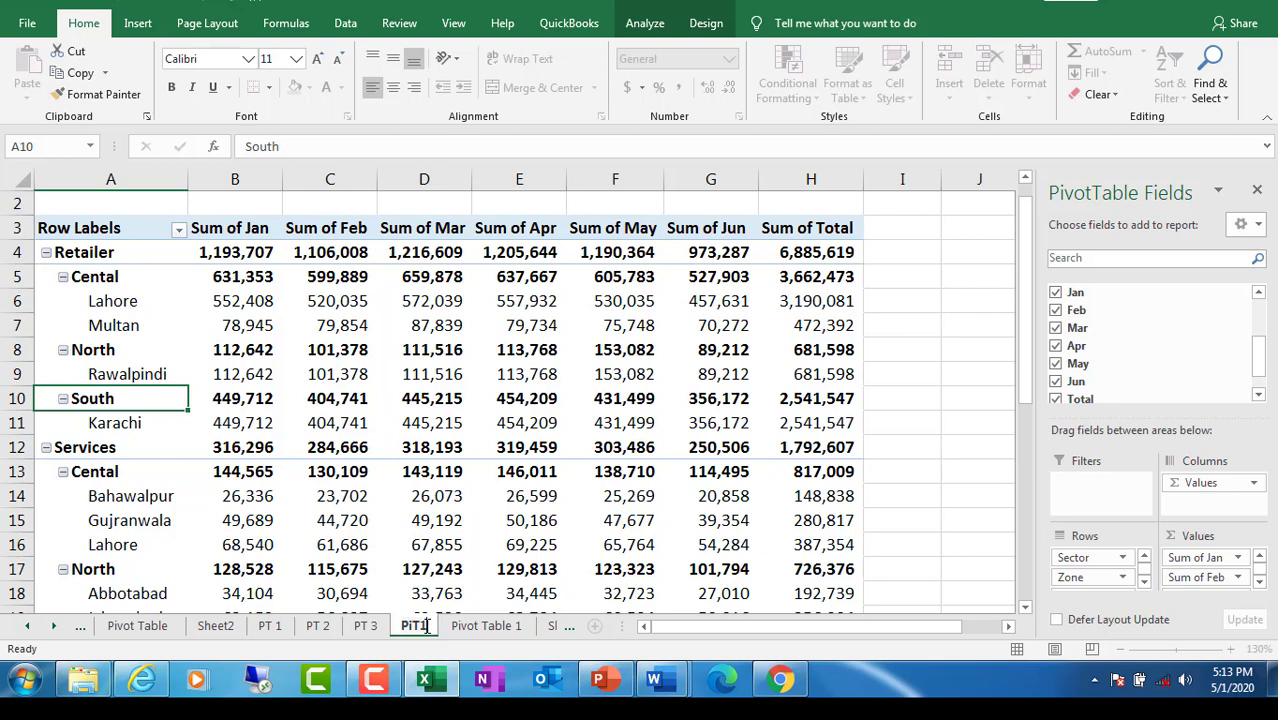
{"action": "left_click", "coordinate": [916, 374]}
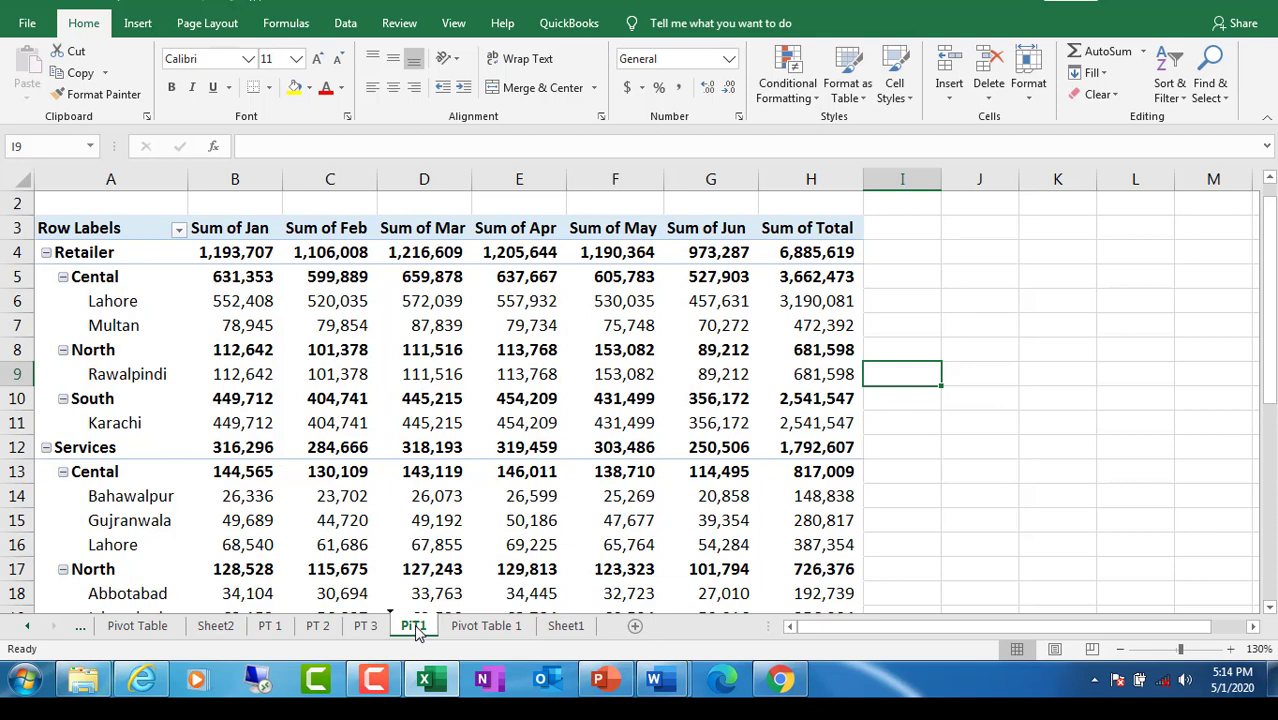
Step: Ctrl-drag the PiT1 tab to create PiT1 (2), then select cell G5 in its pivot
{"action": "left_click_drag", "start_coordinate": [417, 632], "coordinate": [491, 630]}
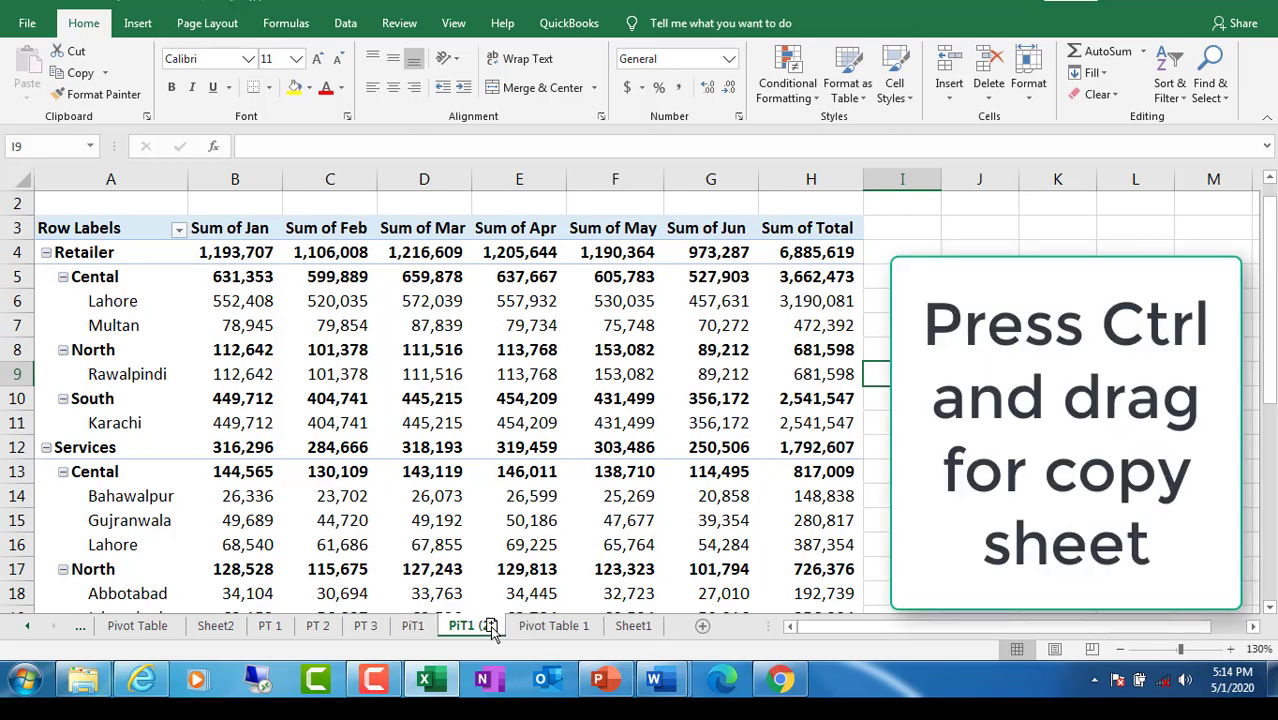
{"action": "left_click", "coordinate": [1271, 178]}
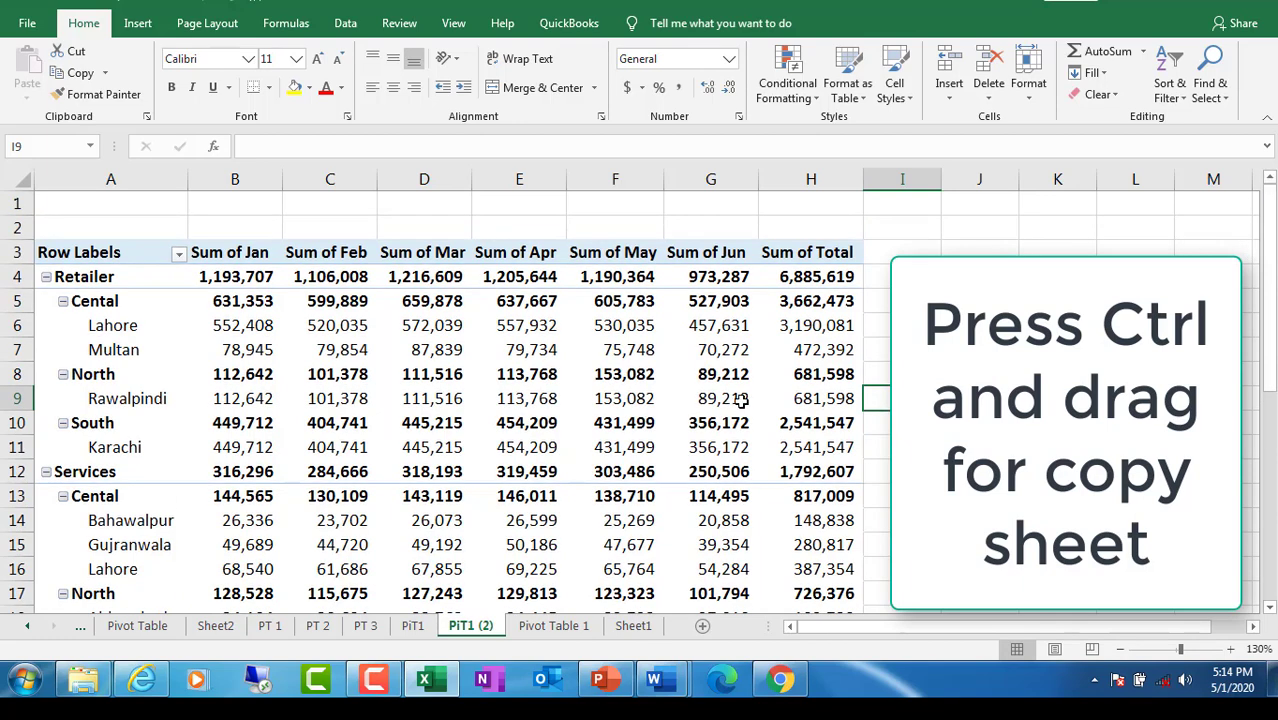
{"action": "left_click", "coordinate": [740, 310]}
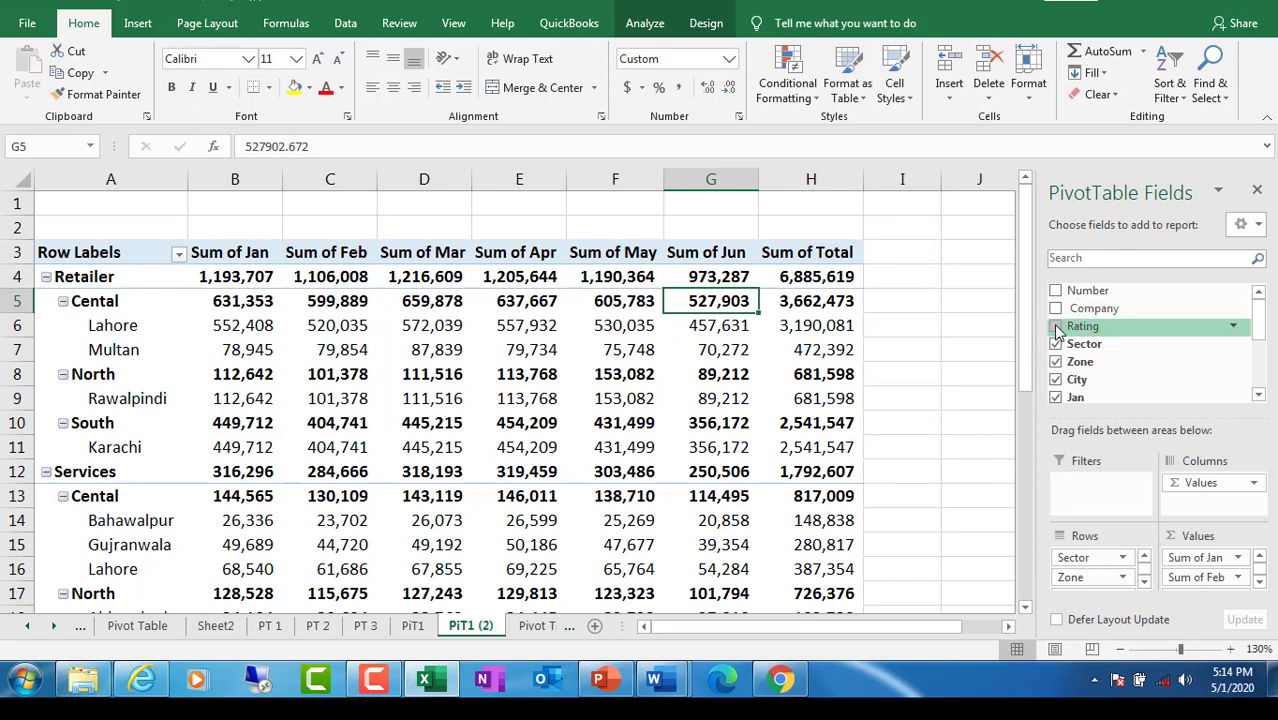
Step: Add Rating to Filters and show only rating A, giving a Grand Total of 5,485,564
{"action": "left_click_drag", "start_coordinate": [1074, 328], "coordinate": [1080, 494]}
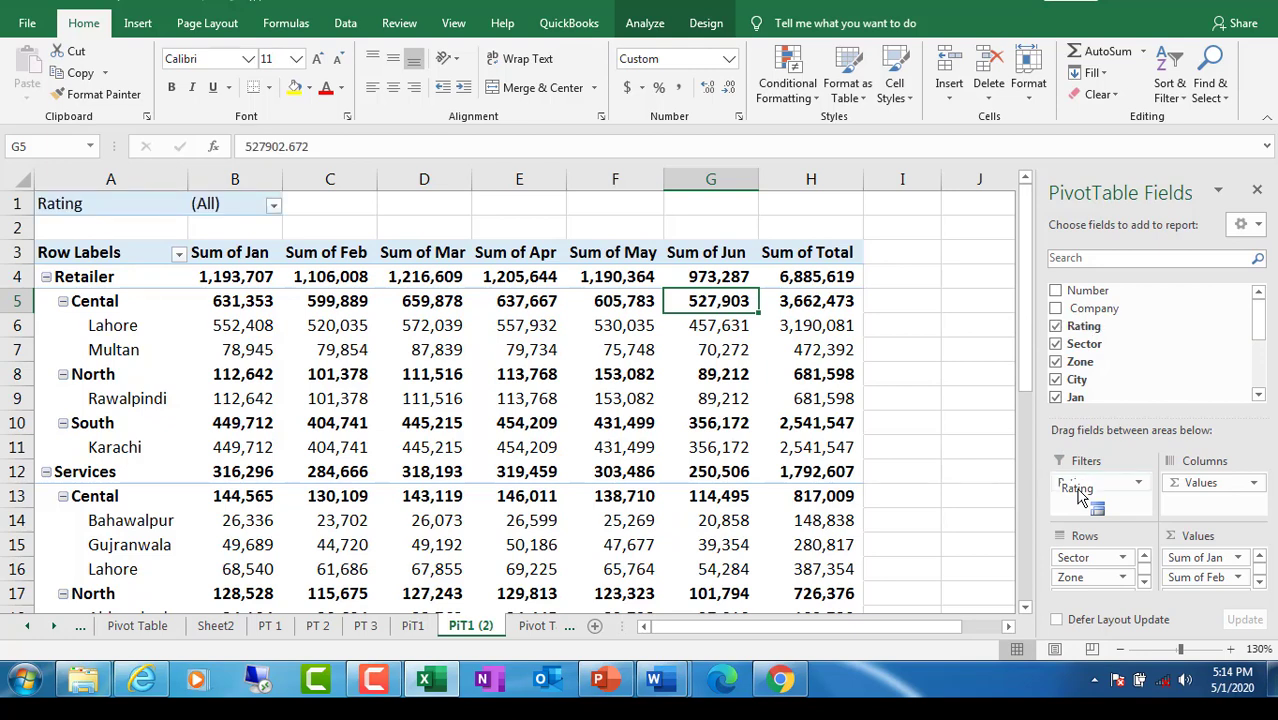
{"action": "left_click_drag", "start_coordinate": [1080, 494], "coordinate": [1078, 490]}
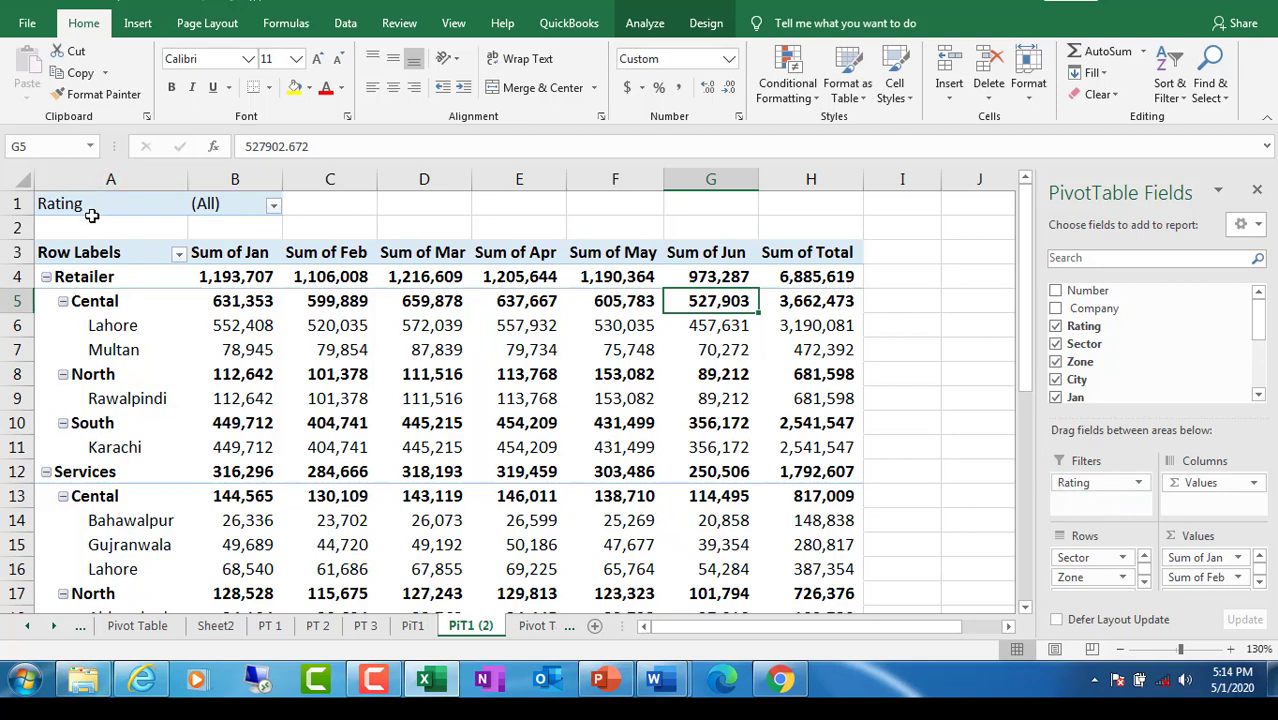
{"action": "left_click", "coordinate": [274, 207]}
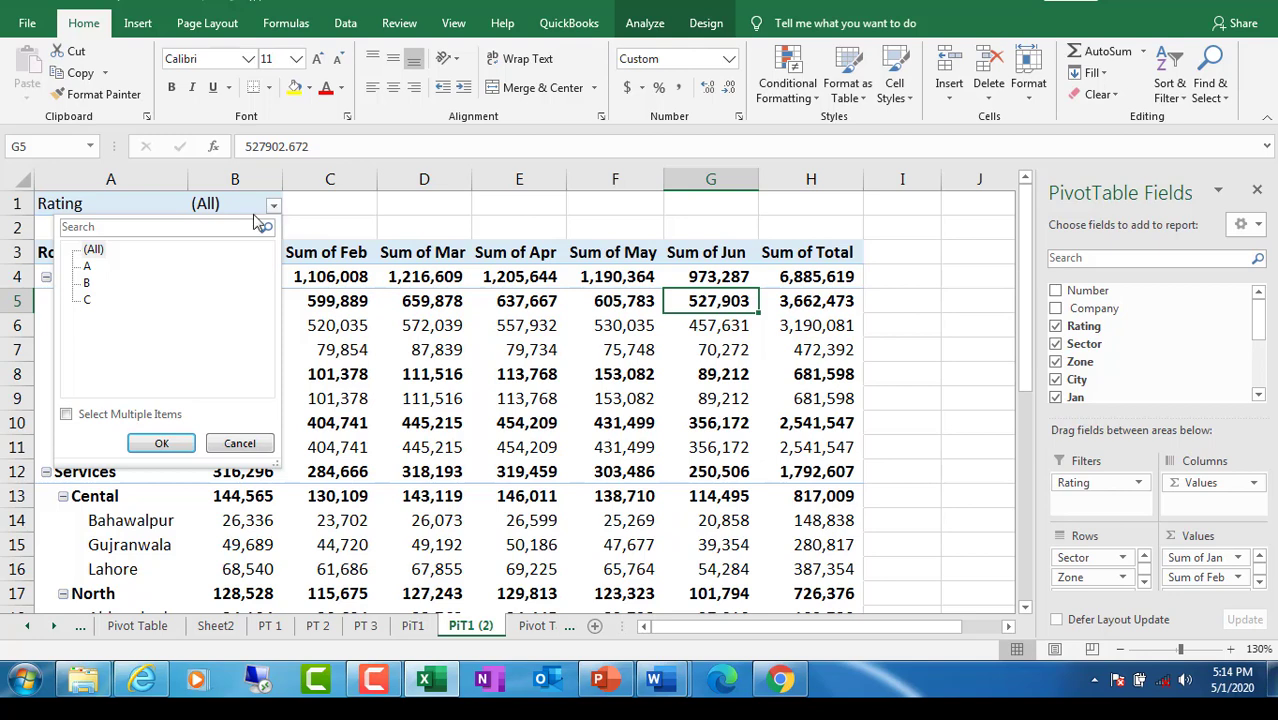
{"action": "left_click", "coordinate": [87, 267]}
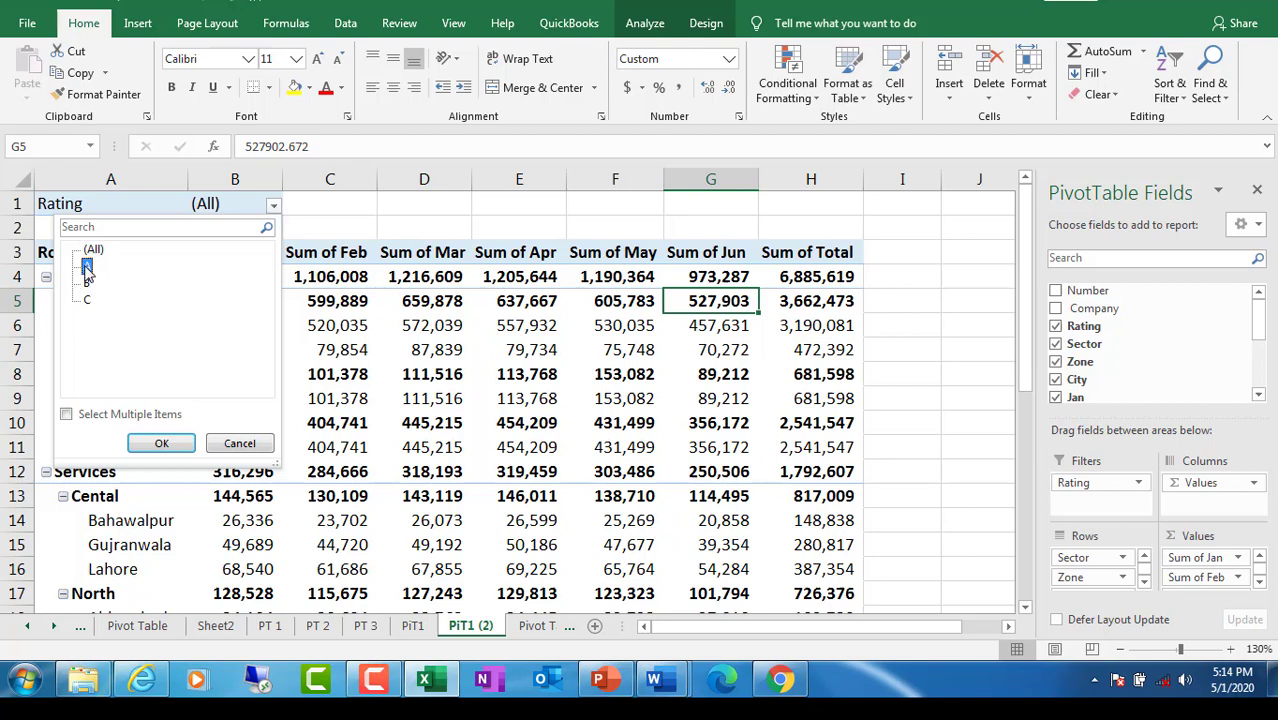
{"action": "left_click", "coordinate": [162, 444]}
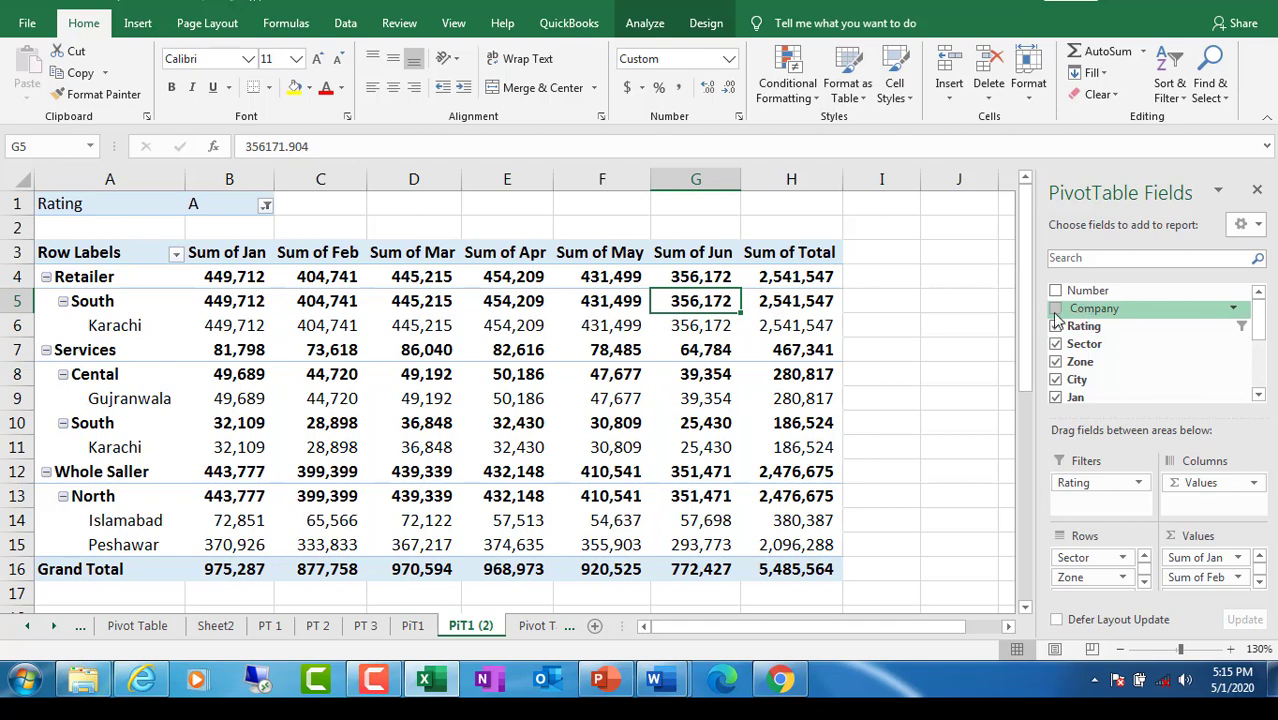
{"action": "left_click_drag", "start_coordinate": [1056, 313], "coordinate": [1098, 588]}
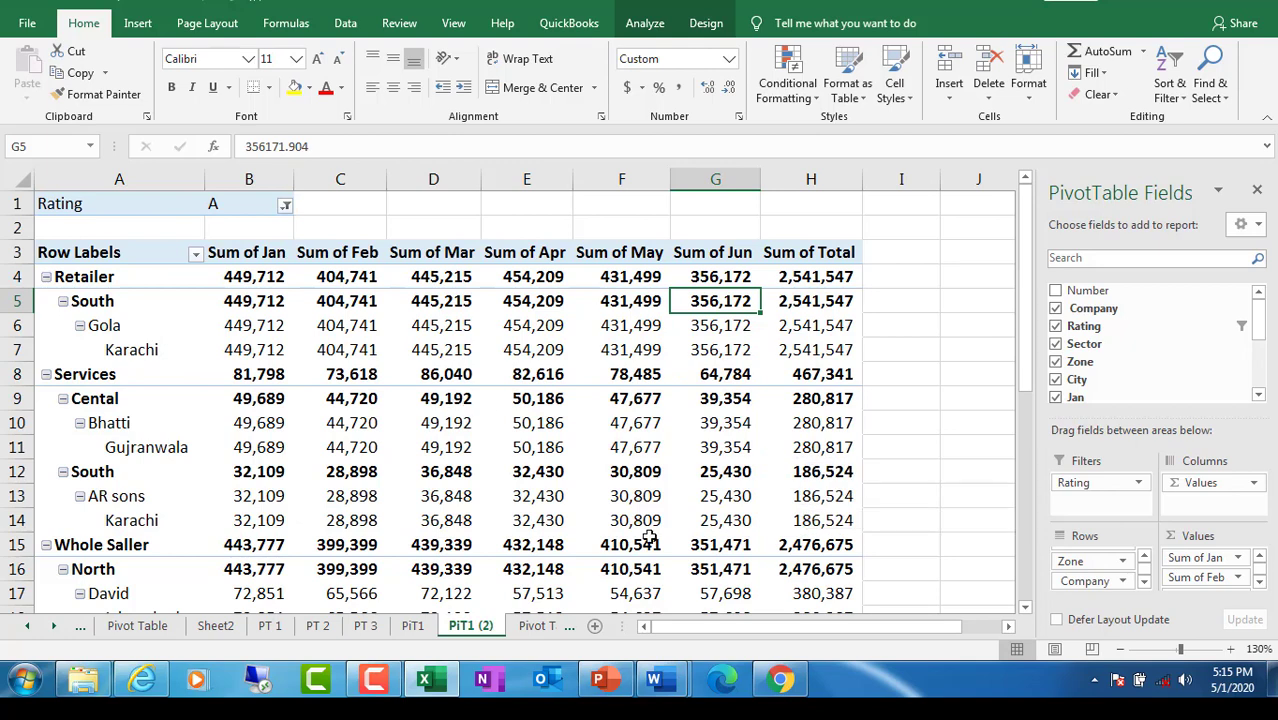
{"action": "mouse_move", "coordinate": [840, 421]}
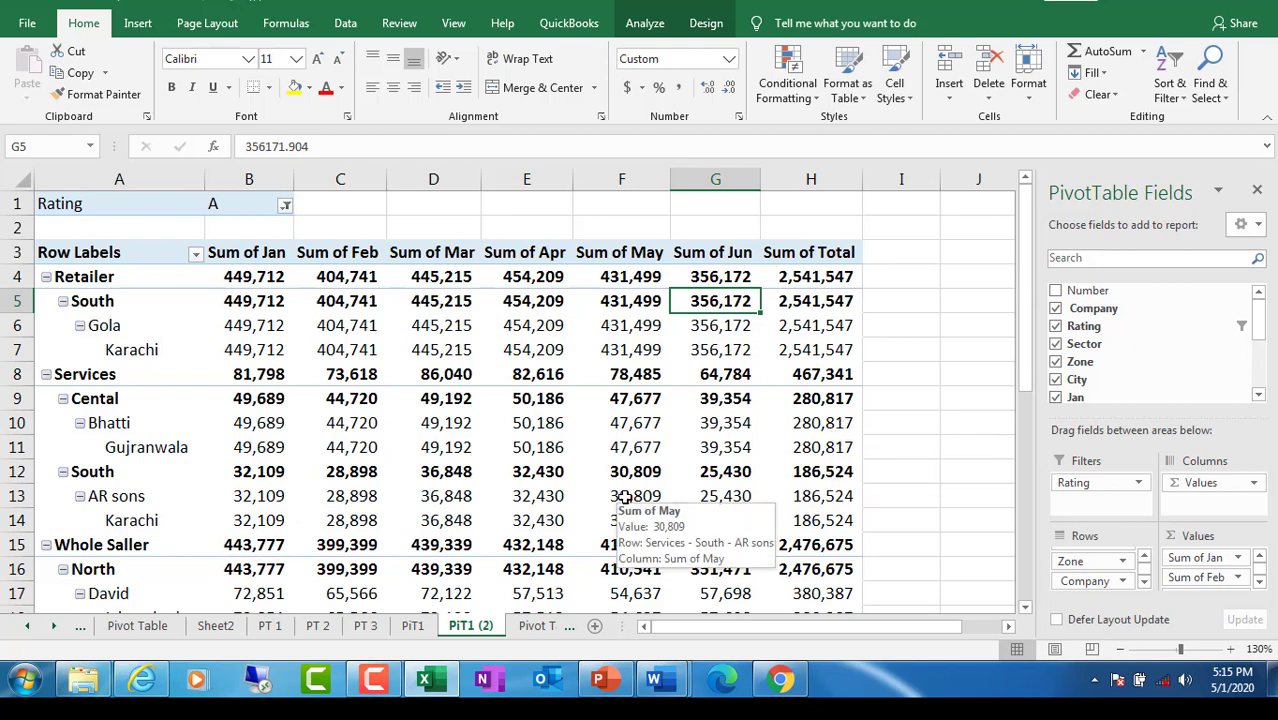
{"action": "mouse_move", "coordinate": [345, 360]}
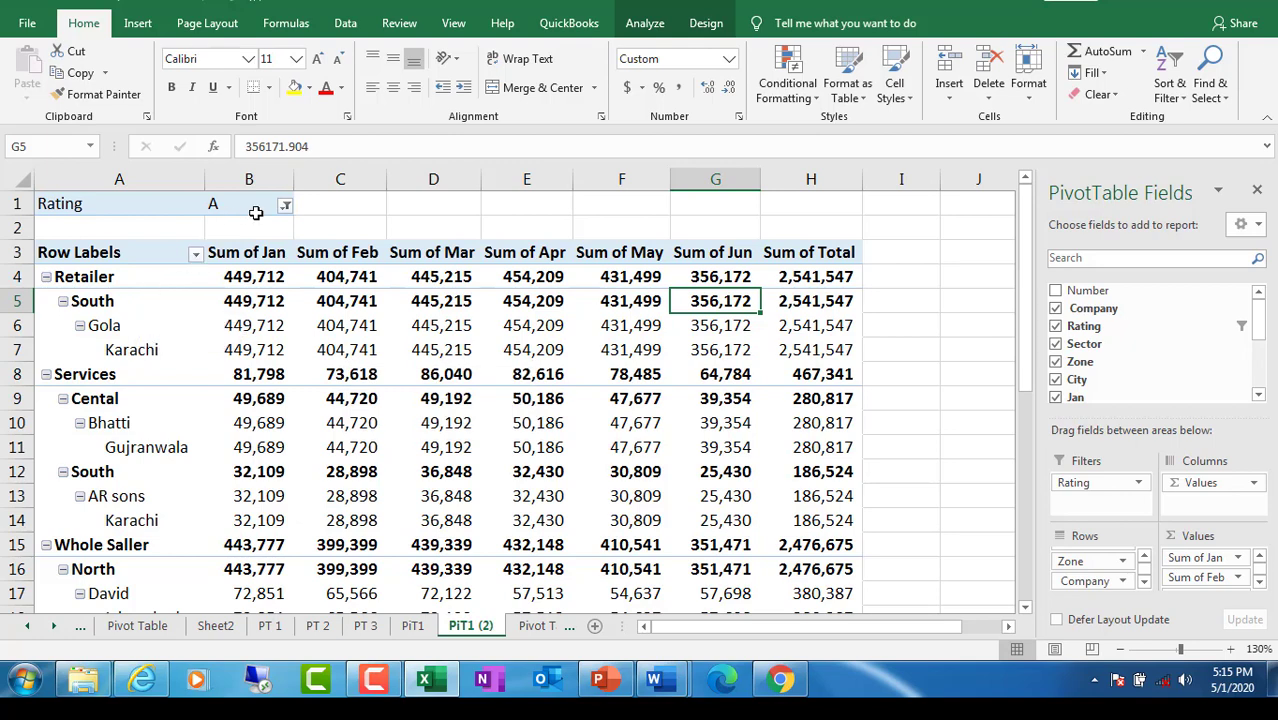
Step: Filter the pivot's Rating to B, then switch it to C
{"action": "left_click", "coordinate": [285, 205]}
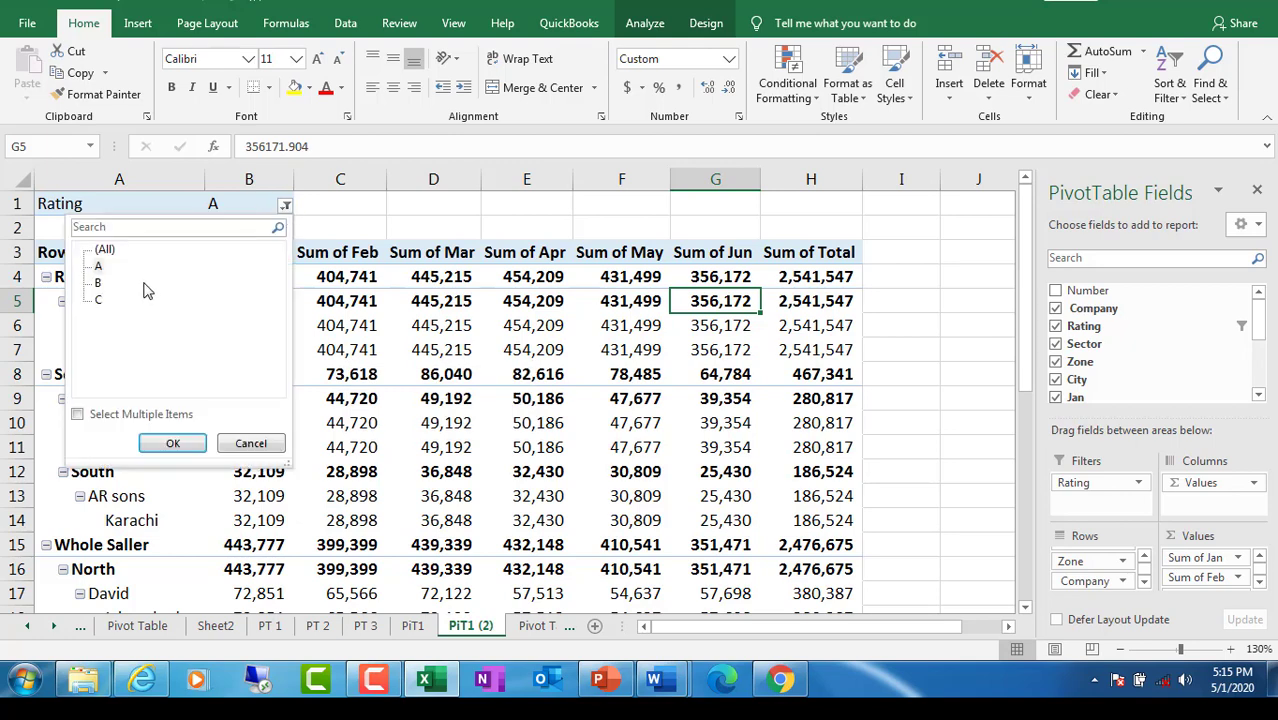
{"action": "left_click", "coordinate": [98, 266]}
{"action": "left_click", "coordinate": [174, 444]}
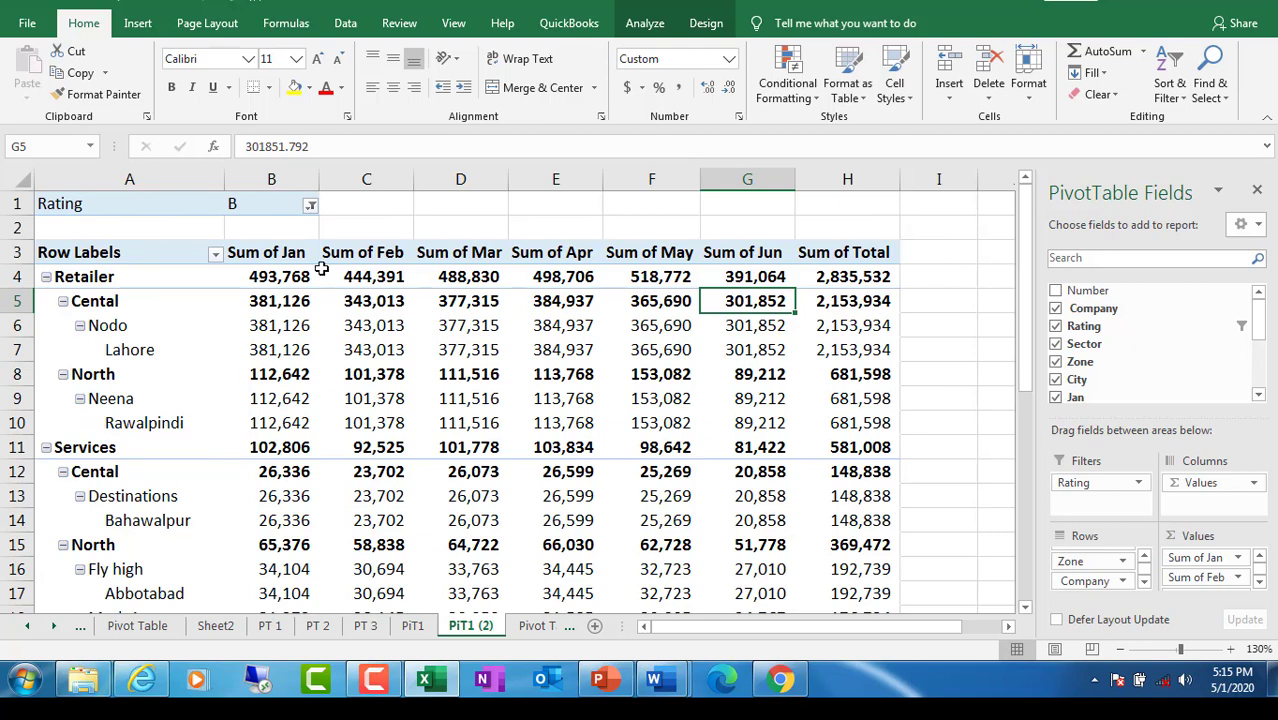
{"action": "left_click", "coordinate": [311, 206]}
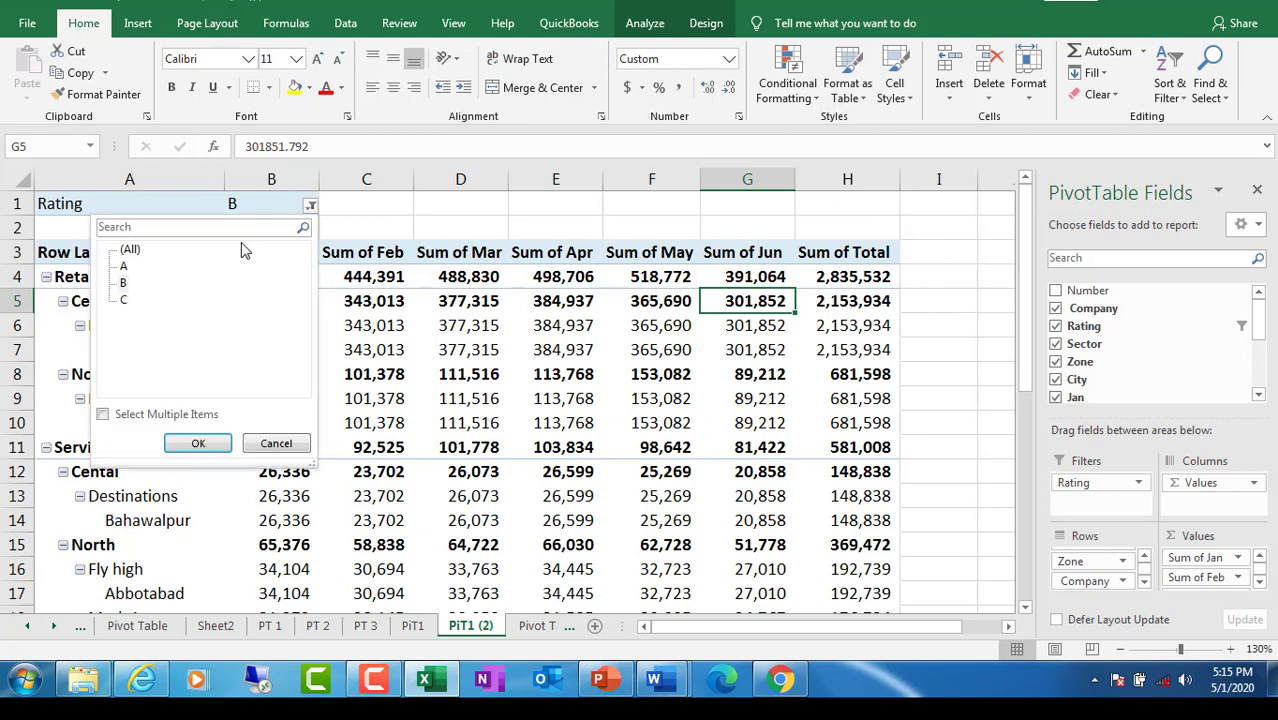
{"action": "left_click", "coordinate": [123, 301]}
{"action": "left_click", "coordinate": [197, 441]}
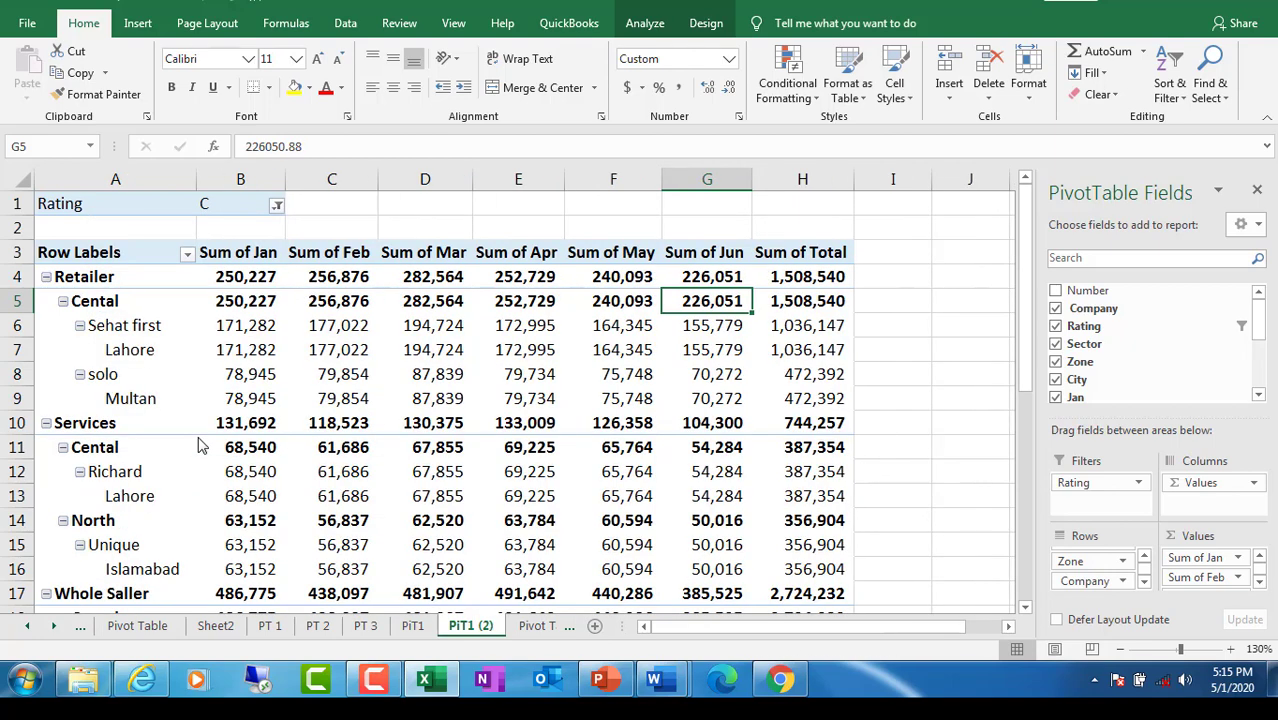
{"action": "mouse_move", "coordinate": [198, 443]}
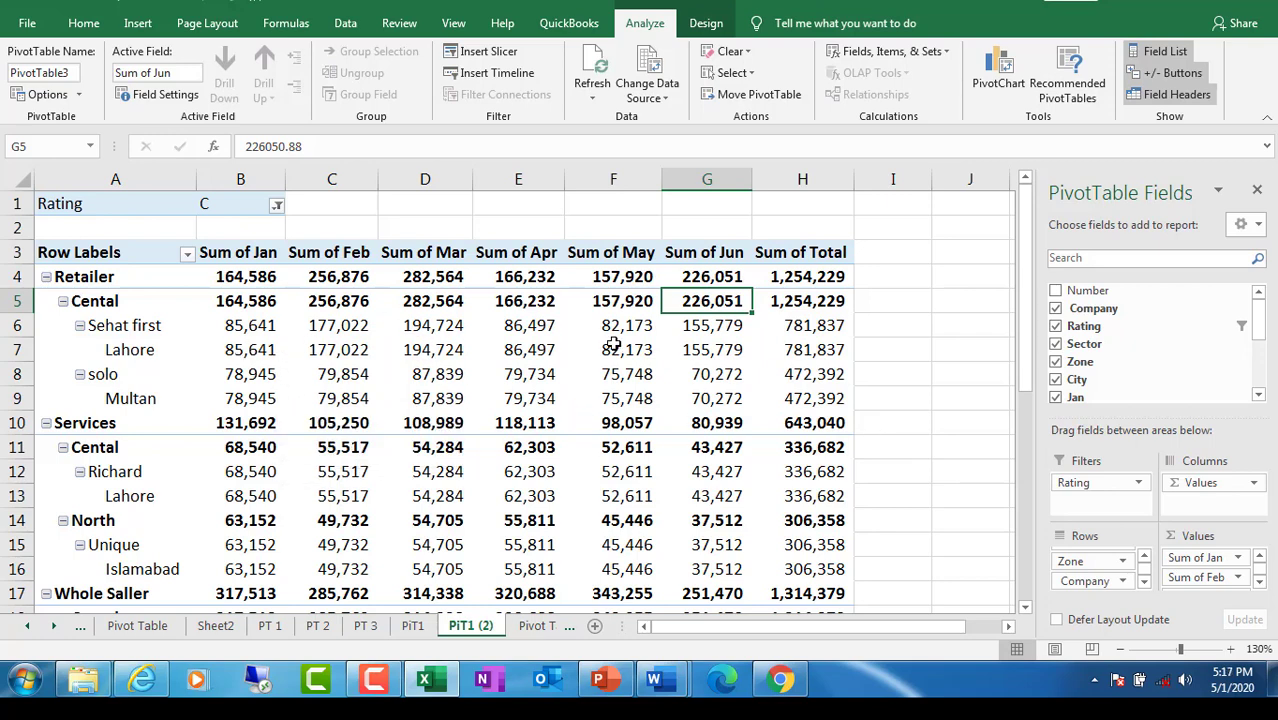
Step: Reset the Rating filter to (All), so Retailer totals 5,435,349
{"action": "mouse_move", "coordinate": [746, 386]}
{"action": "left_click", "coordinate": [277, 205]}
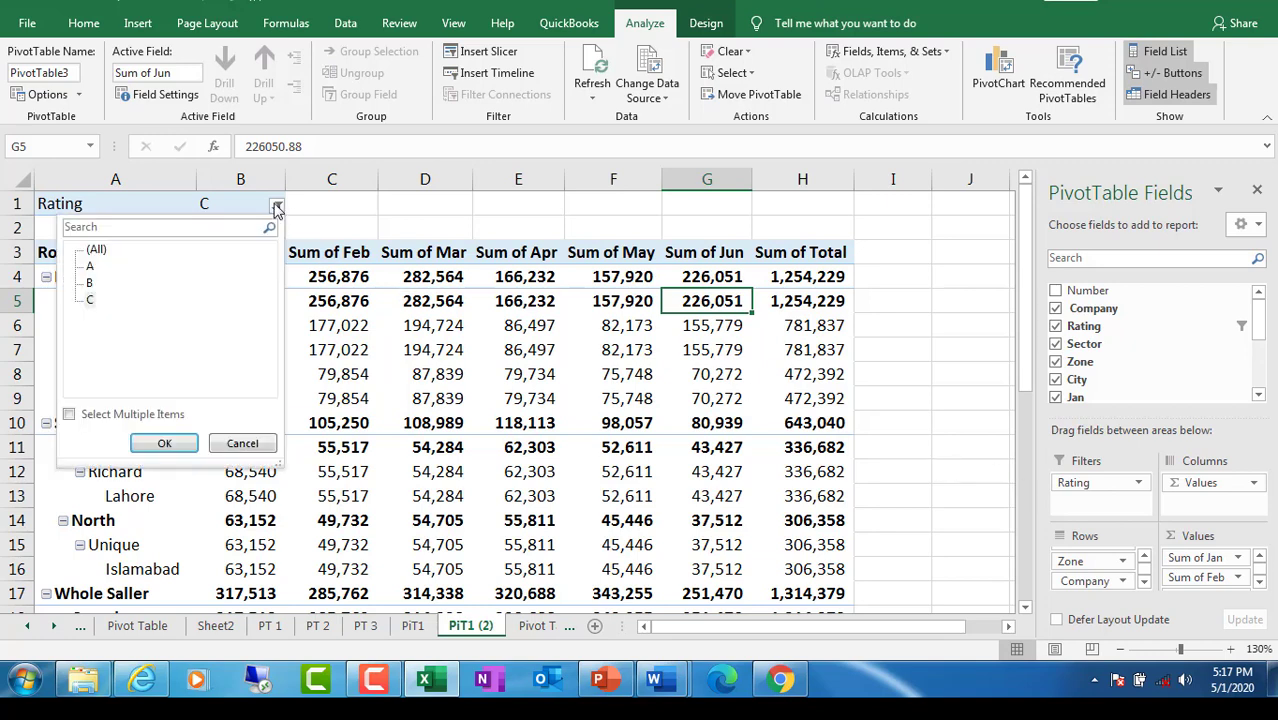
{"action": "left_click", "coordinate": [95, 250]}
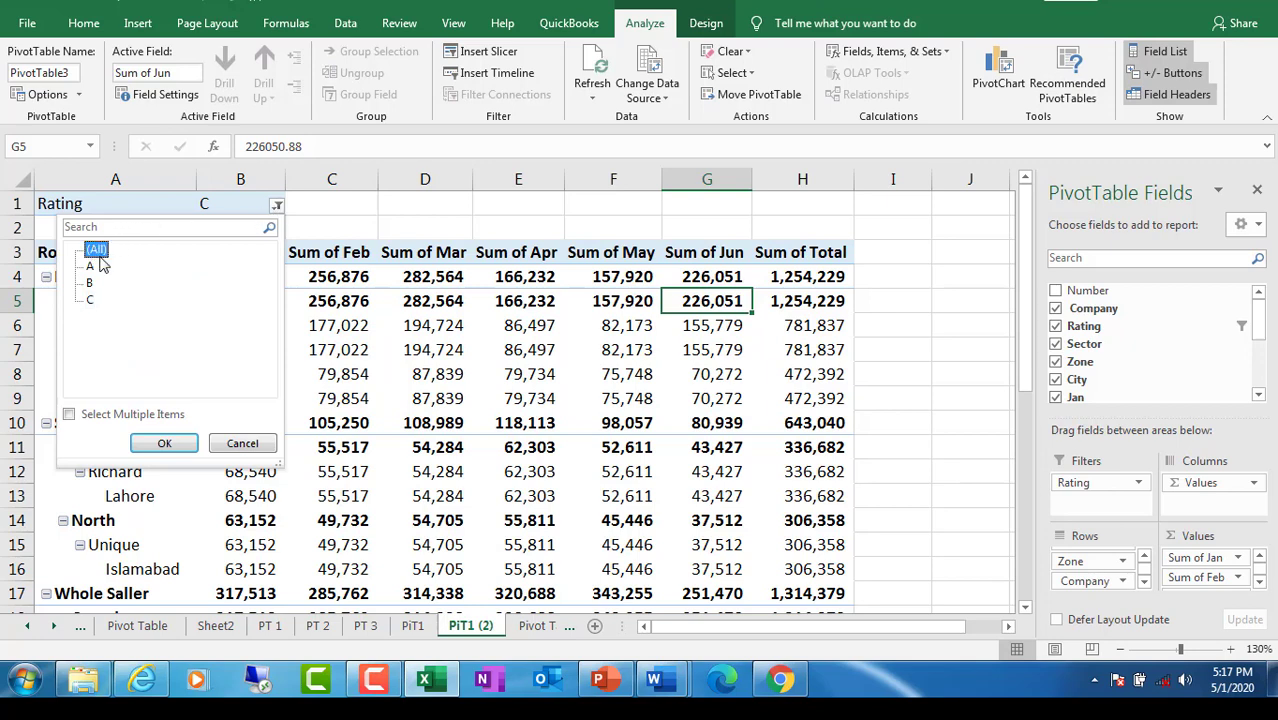
{"action": "left_click", "coordinate": [166, 444]}
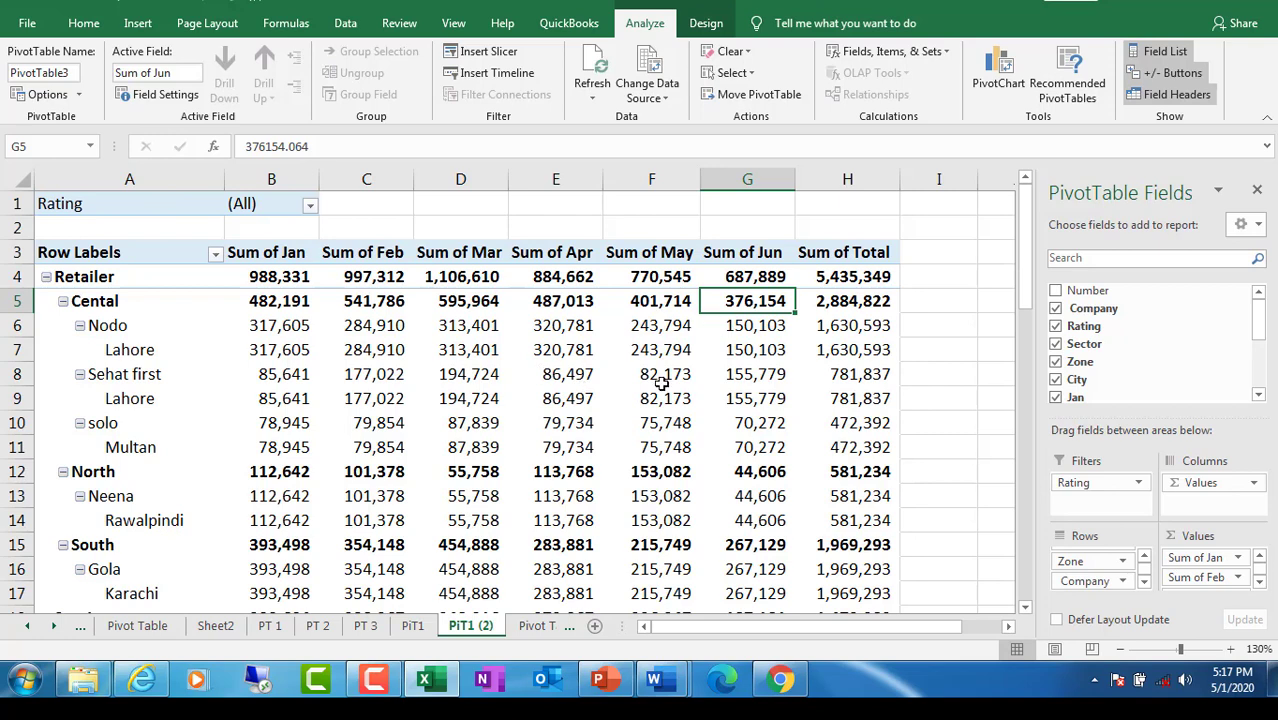
{"action": "mouse_move", "coordinate": [648, 388]}
Step: Change the Jan value field from Sum to Count so it reads Count of Jan
{"action": "left_click", "coordinate": [1239, 560]}
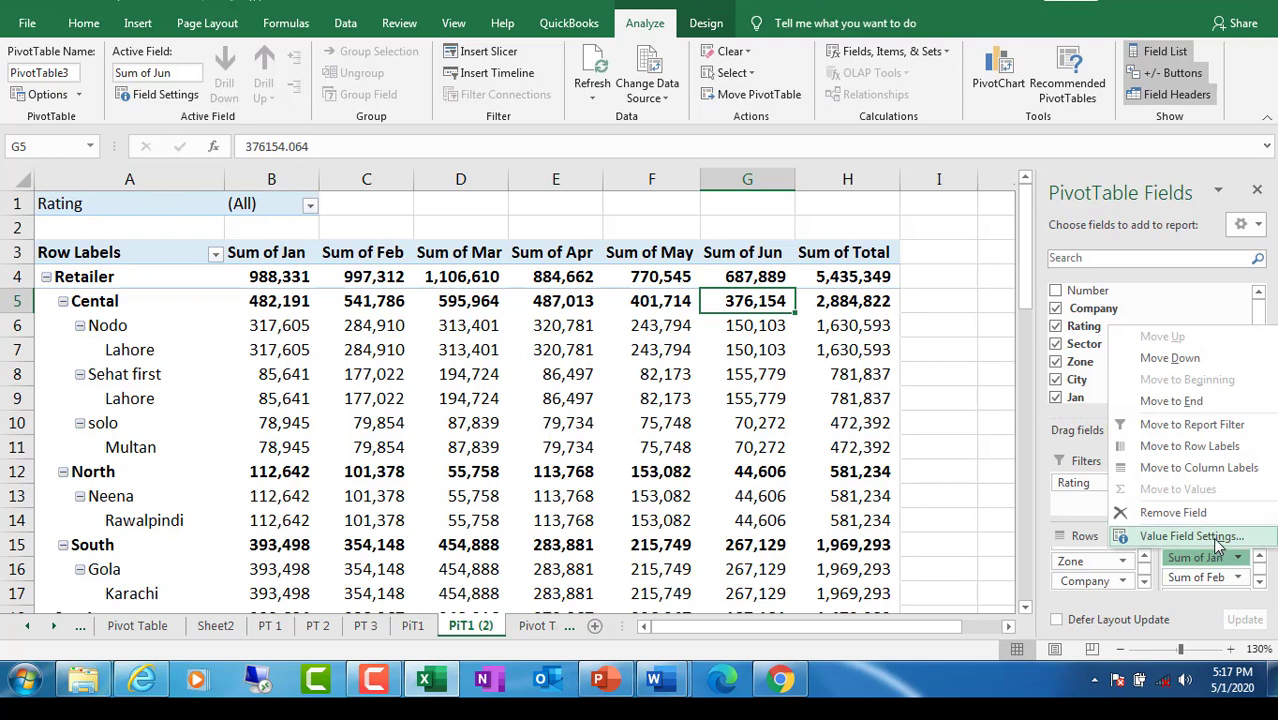
{"action": "left_click", "coordinate": [1218, 540]}
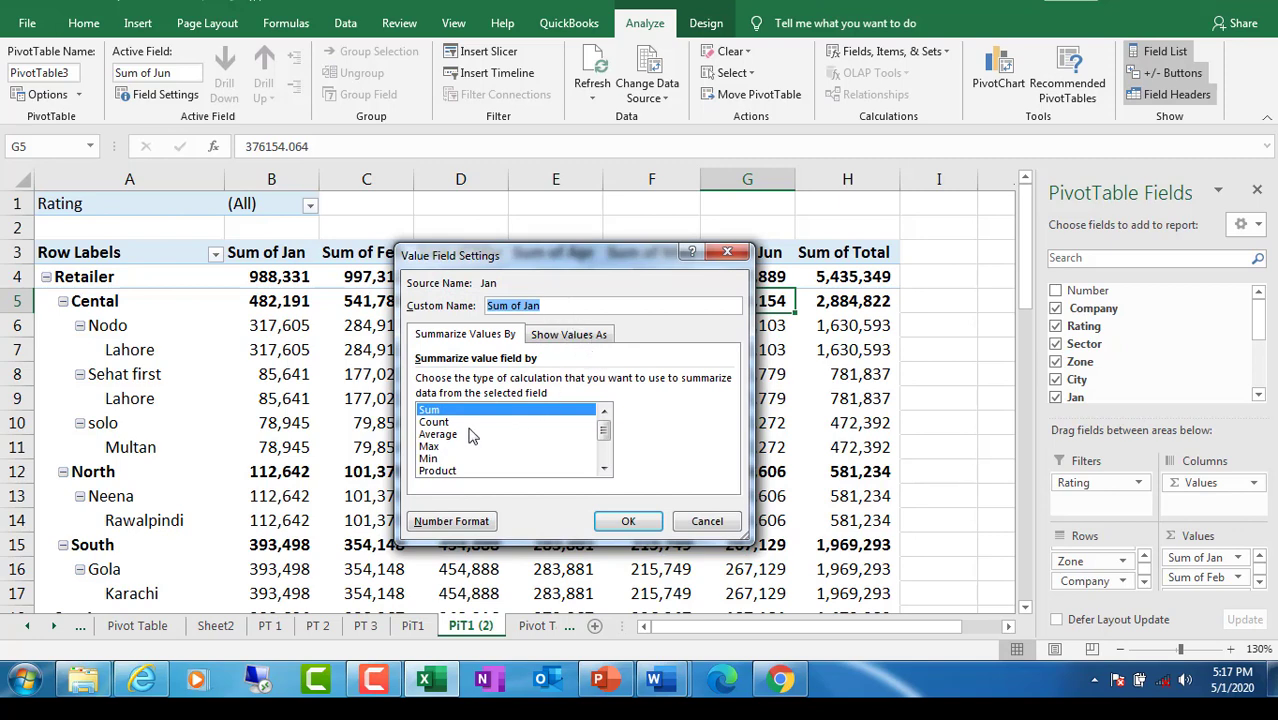
{"action": "left_click", "coordinate": [436, 422]}
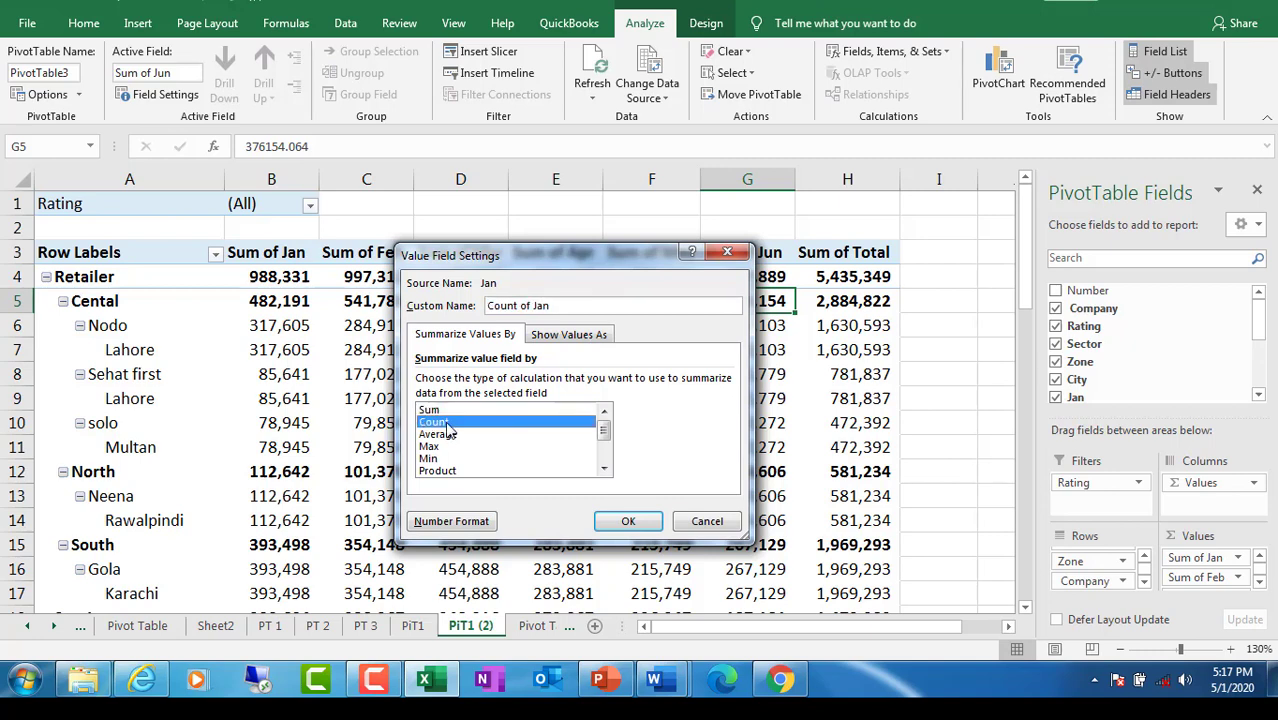
{"action": "left_click", "coordinate": [628, 523]}
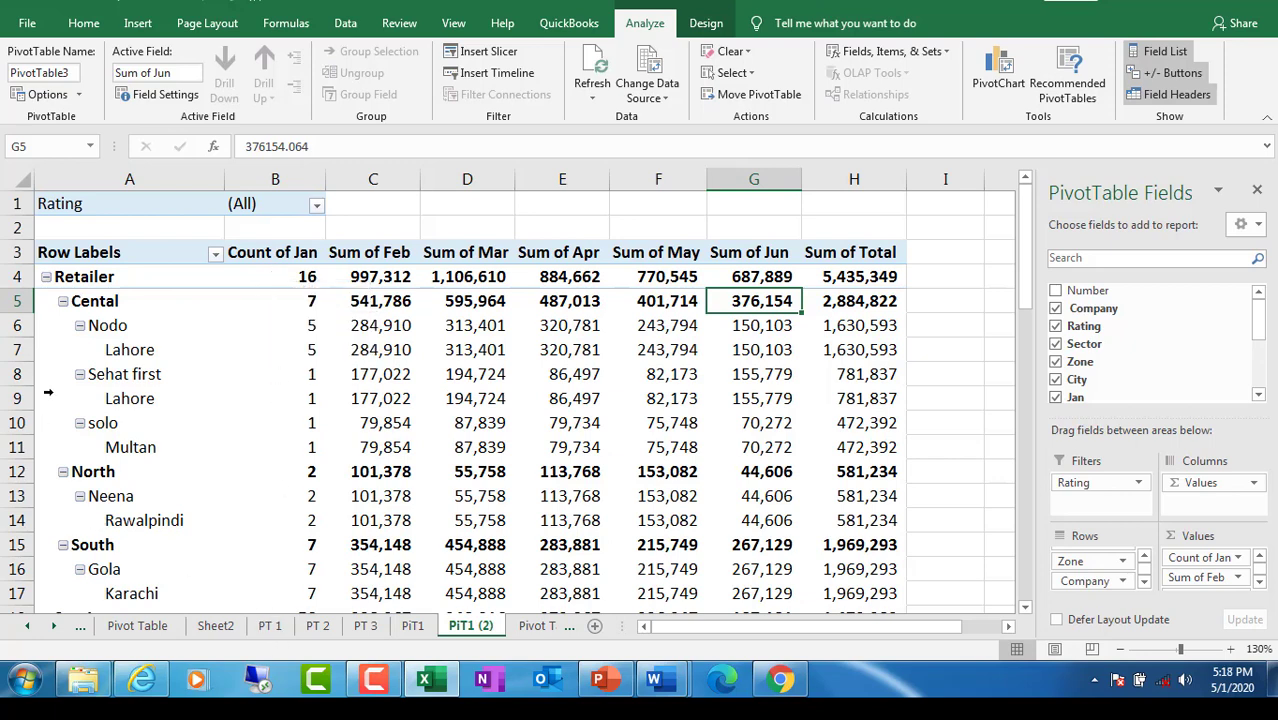
Step: Collapse the Cental, North and South zones under Retailer and zoom in on the table
{"action": "left_click", "coordinate": [62, 301]}
{"action": "left_click", "coordinate": [62, 325]}
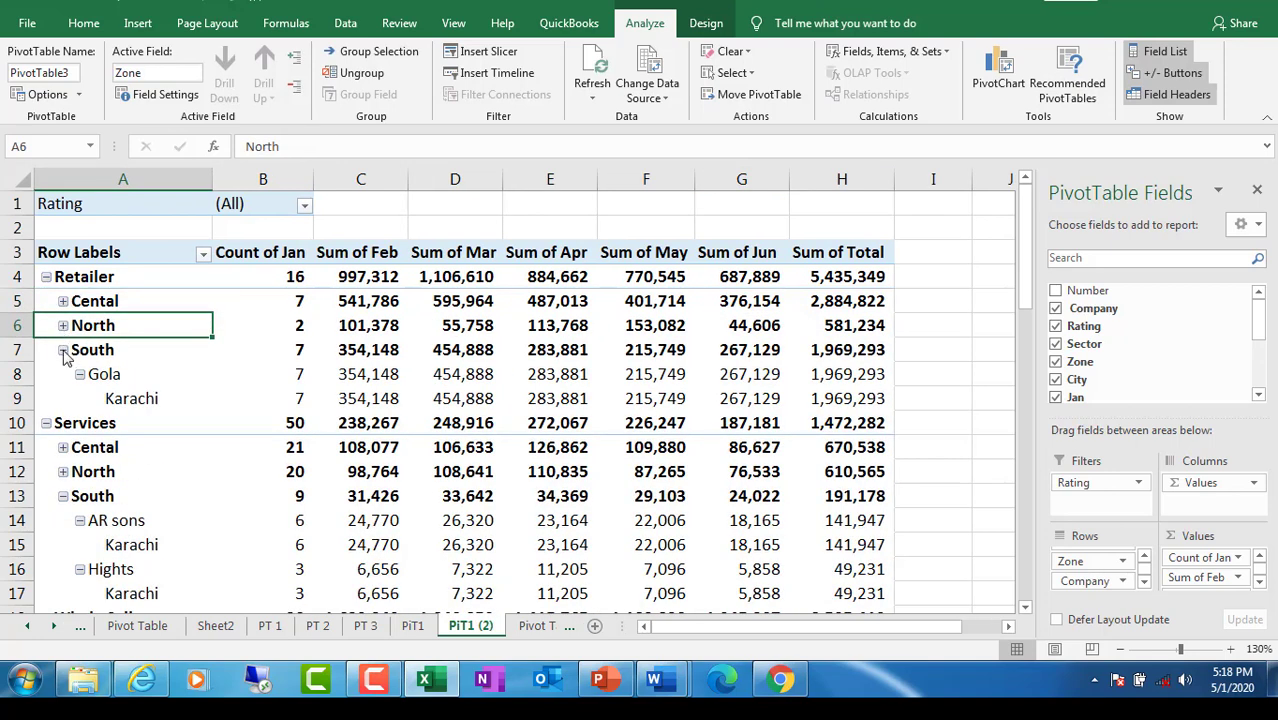
{"action": "left_click", "coordinate": [62, 350]}
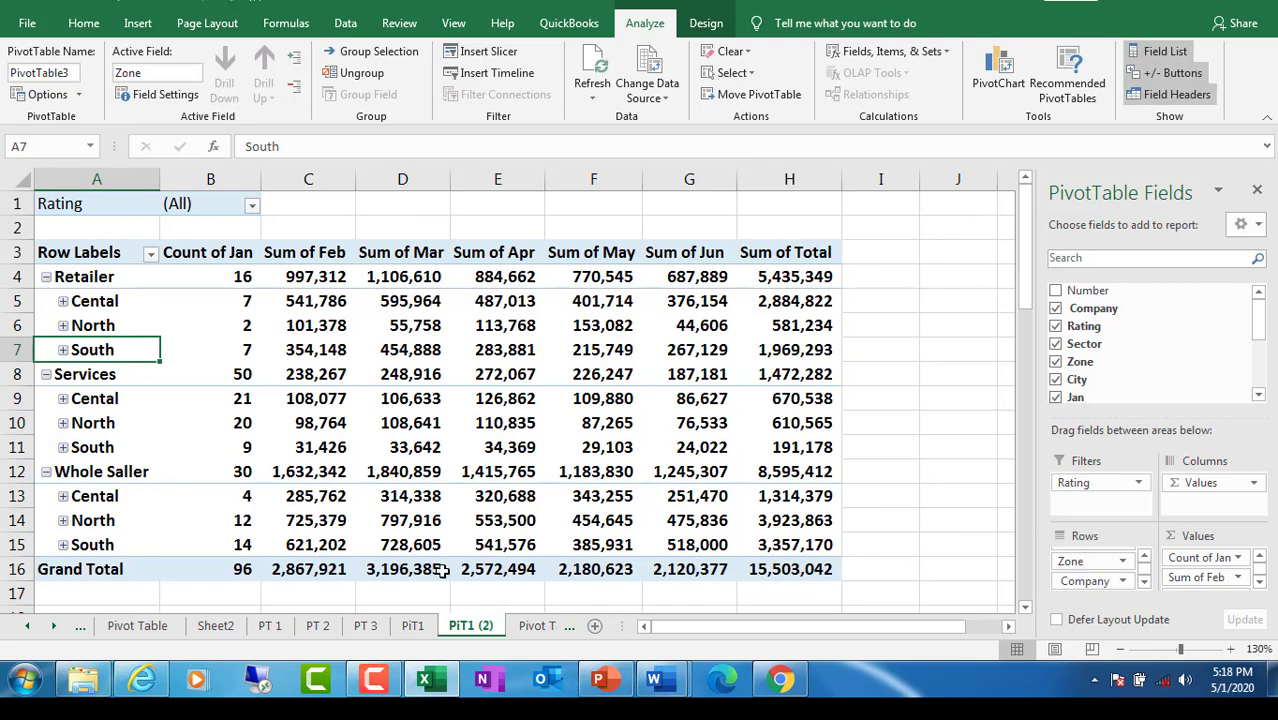
{"action": "left_click", "coordinate": [1232, 650]}
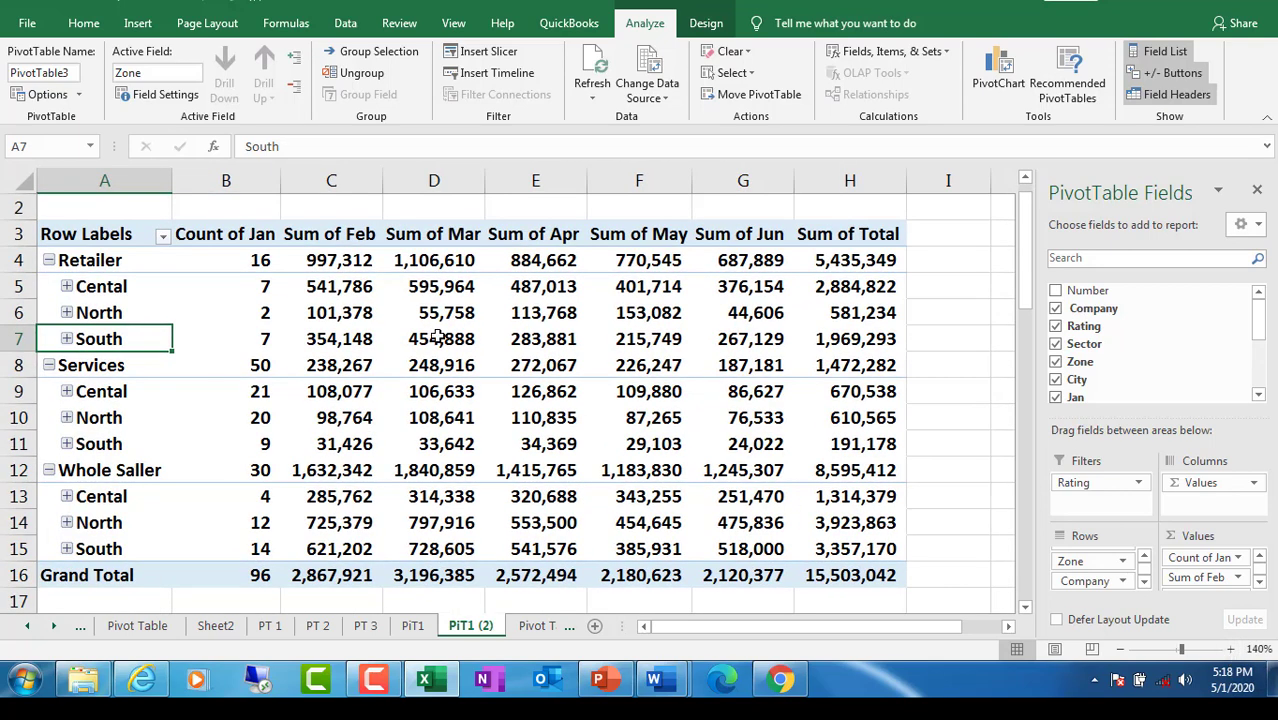
Step: Change the Feb and Mar value fields from Sum to Count
{"action": "left_click", "coordinate": [322, 259]}
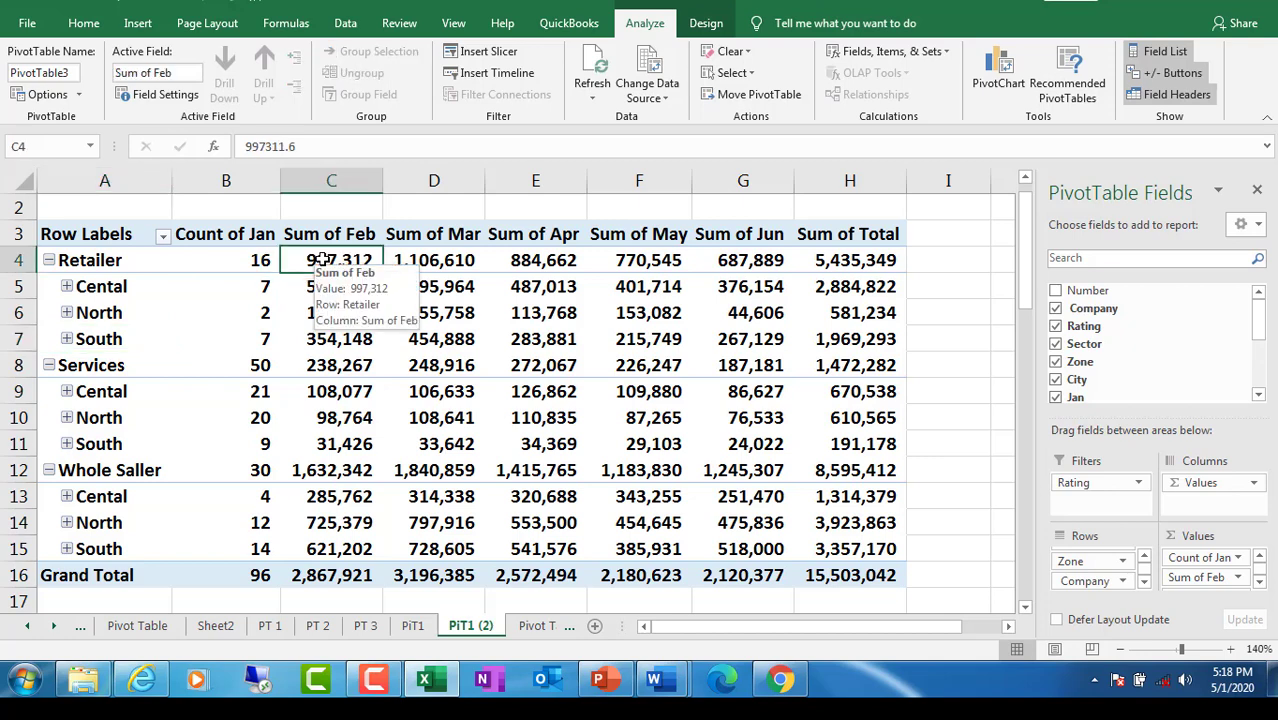
{"action": "right_click", "coordinate": [322, 259]}
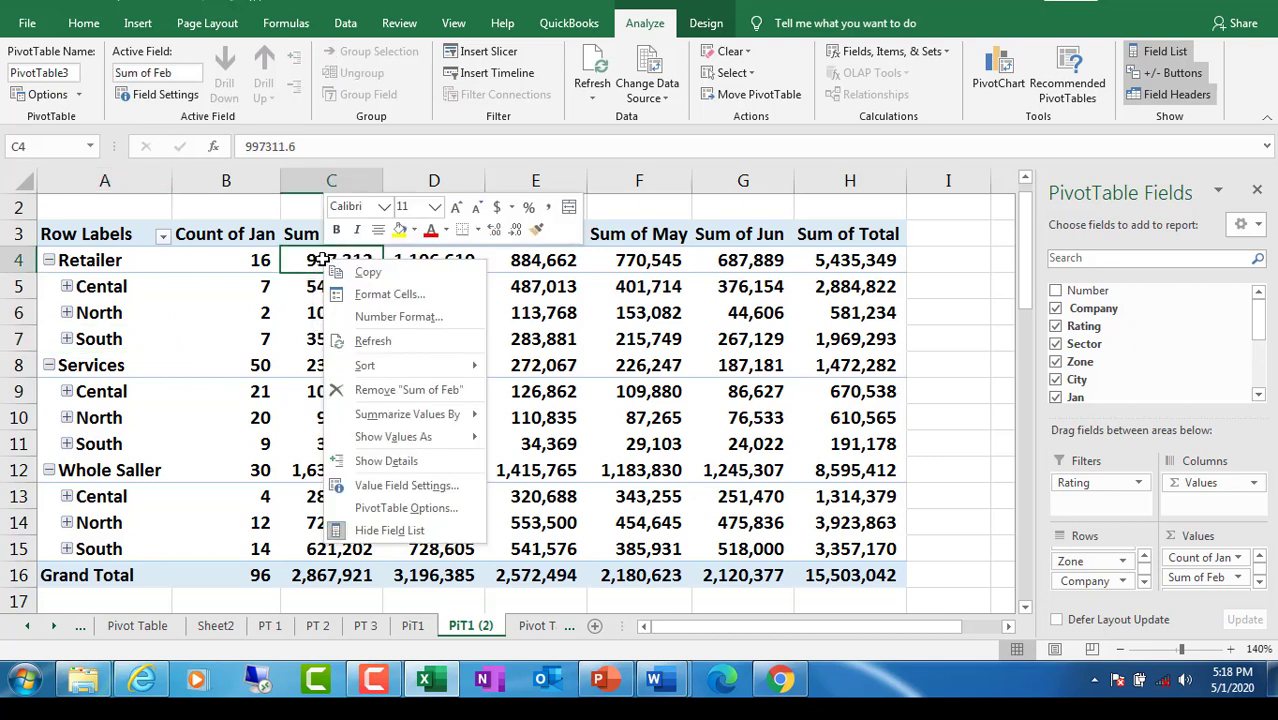
{"action": "left_click", "coordinate": [400, 486]}
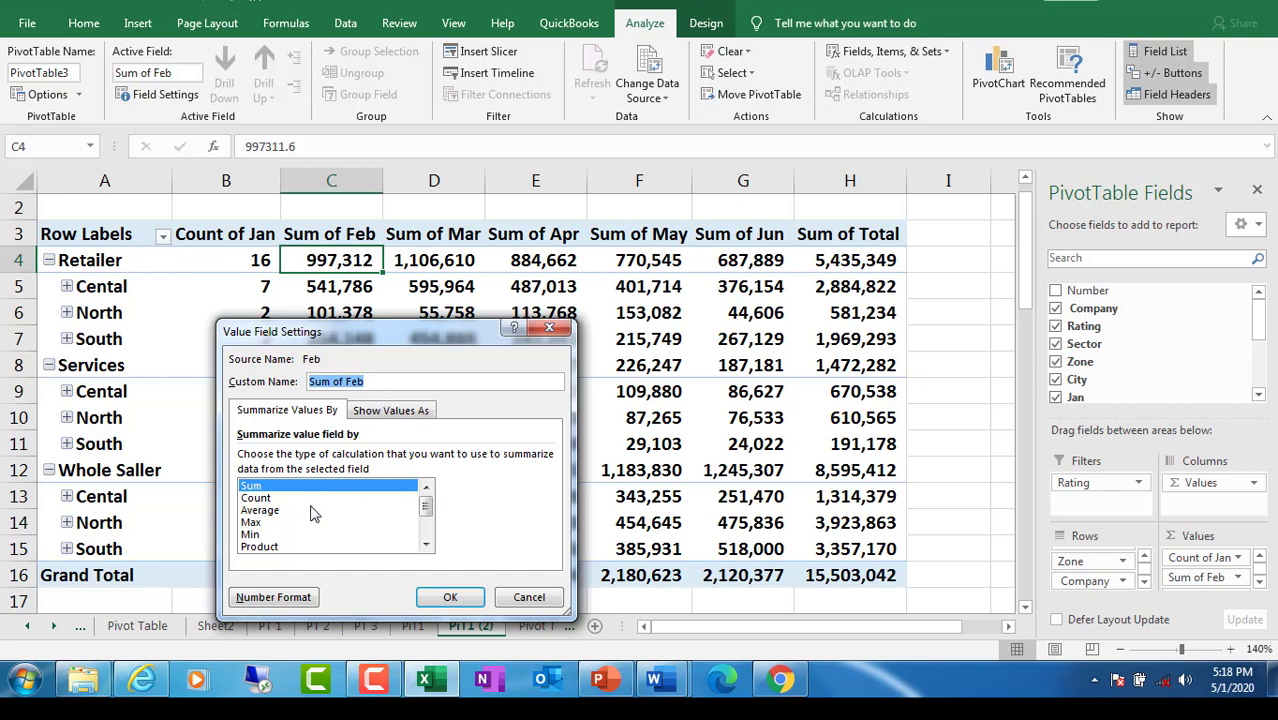
{"action": "left_click", "coordinate": [257, 498]}
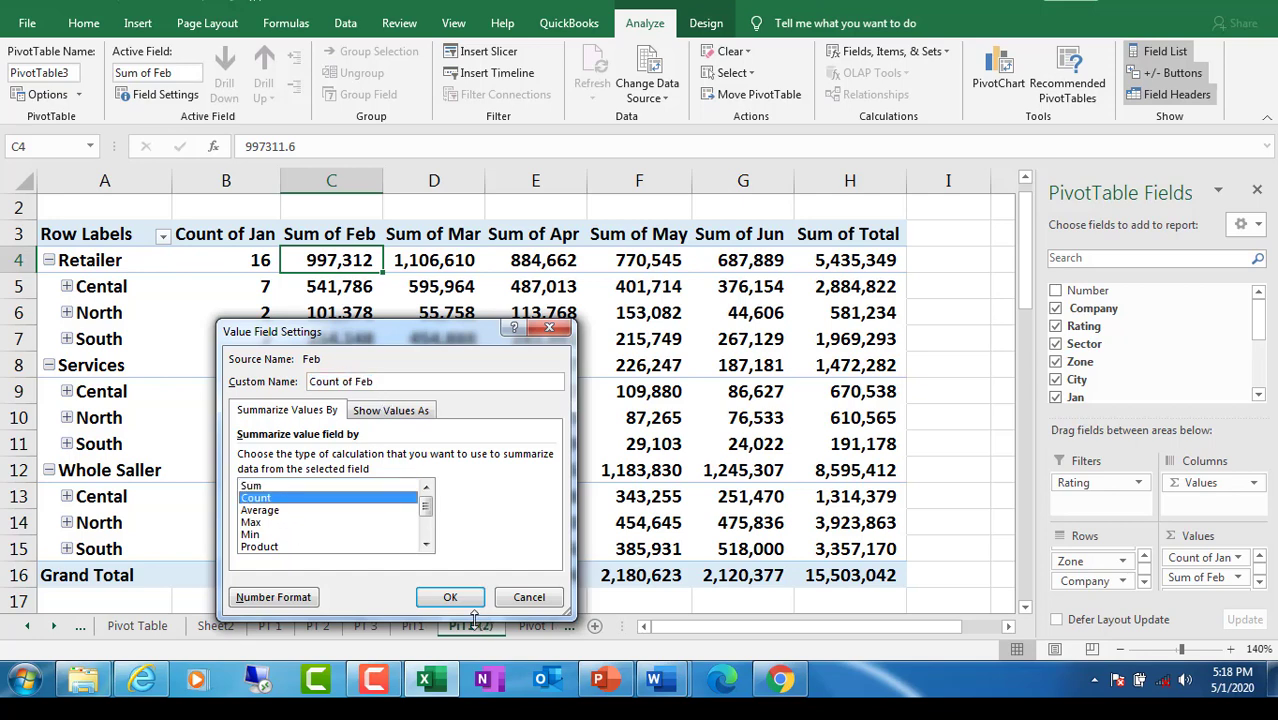
{"action": "left_click", "coordinate": [452, 598]}
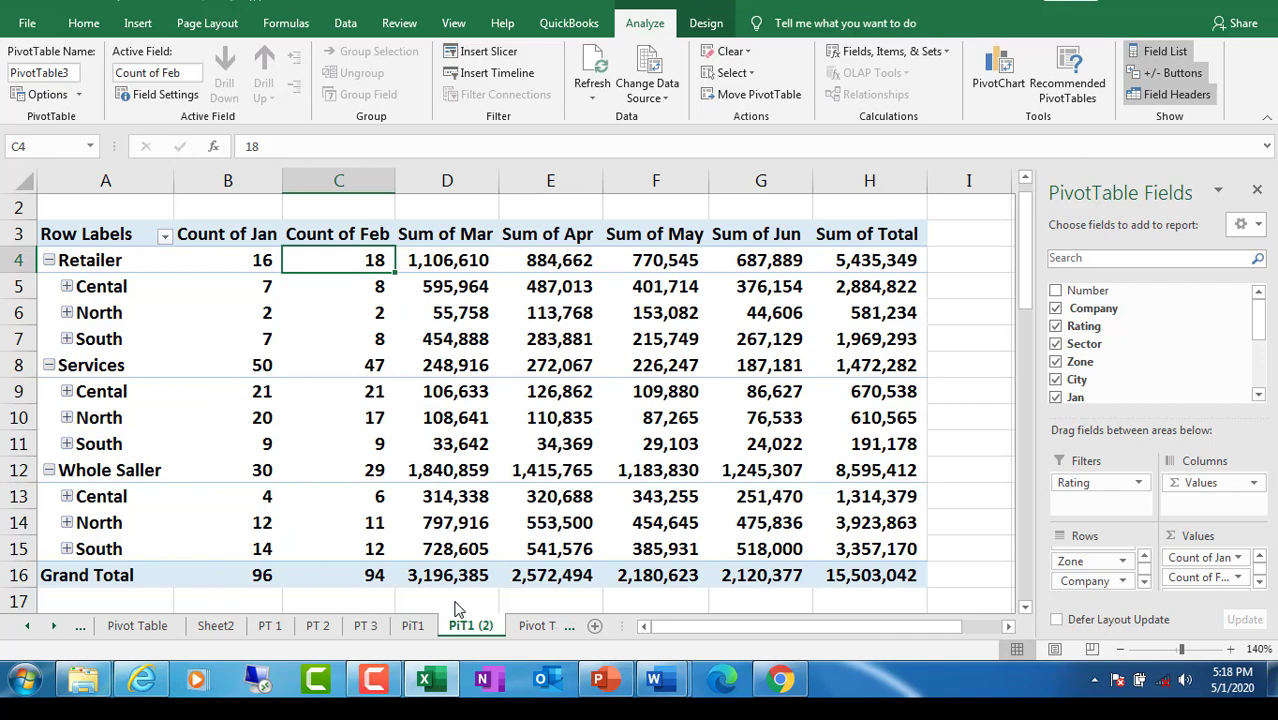
{"action": "left_click", "coordinate": [457, 262]}
{"action": "right_click", "coordinate": [457, 262]}
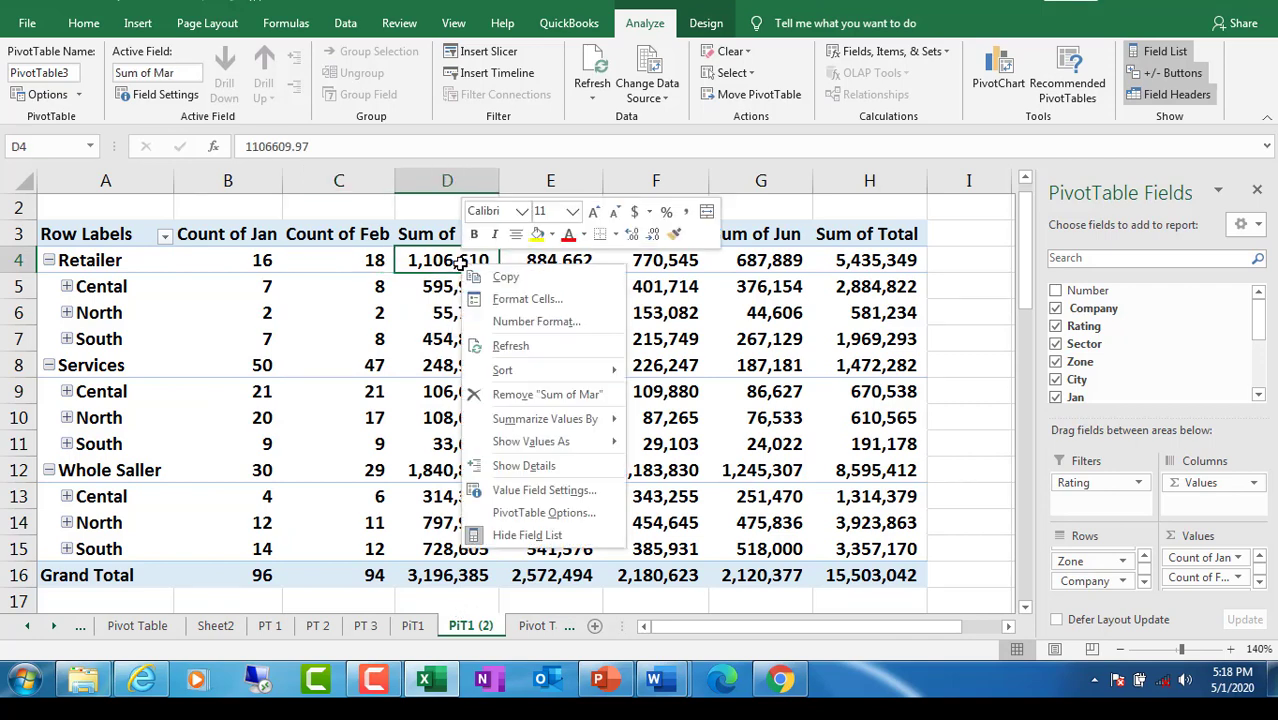
{"action": "left_click", "coordinate": [532, 490]}
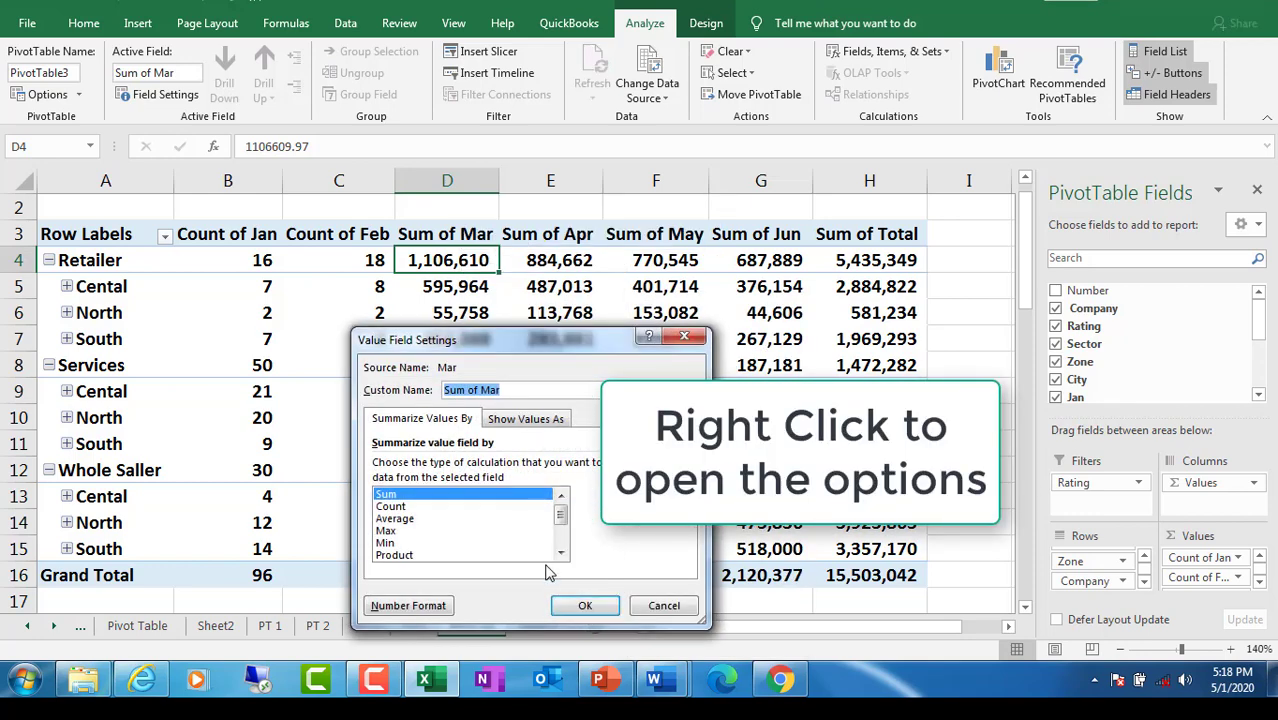
{"action": "left_click", "coordinate": [412, 507]}
{"action": "left_click", "coordinate": [584, 605]}
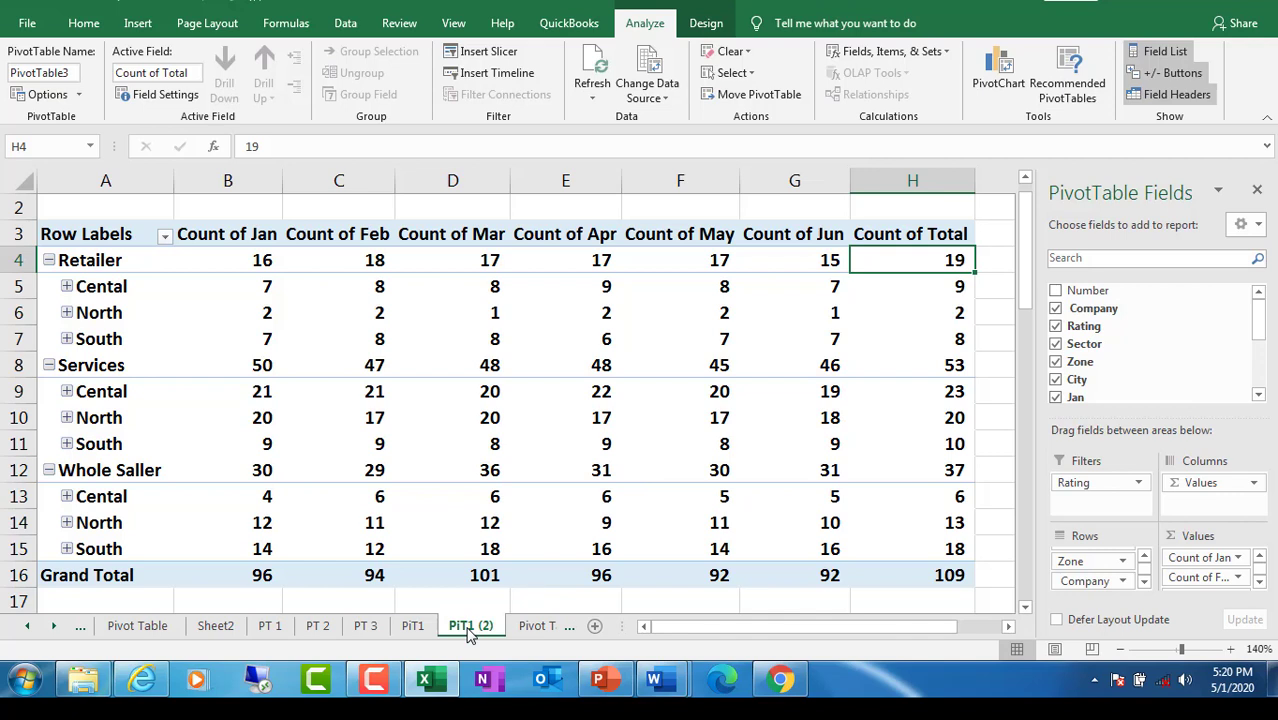
Step: Copy the PiT1 (2) sheet as PiT1 (3) and remove City from the row fields
{"action": "left_click_drag", "start_coordinate": [470, 635], "coordinate": [530, 637]}
{"action": "left_click_drag", "start_coordinate": [530, 637], "coordinate": [530, 637], "text": "ctrl"}
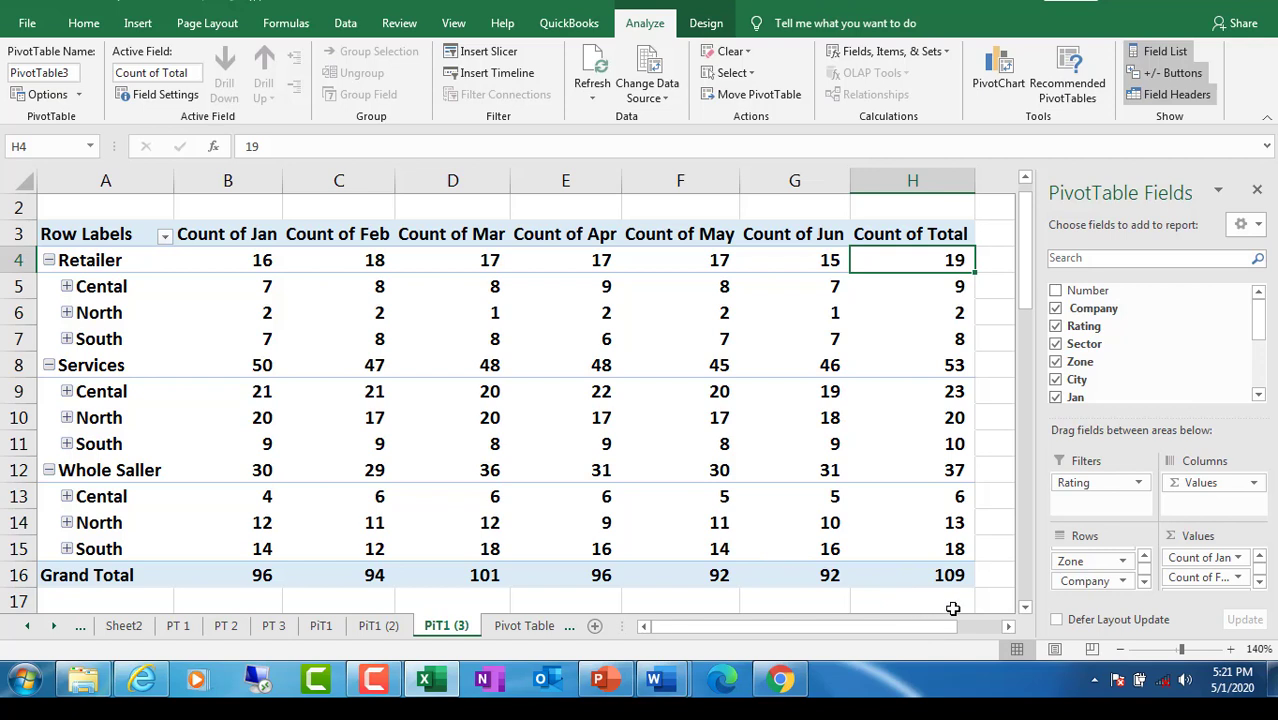
{"action": "left_click", "coordinate": [1145, 583]}
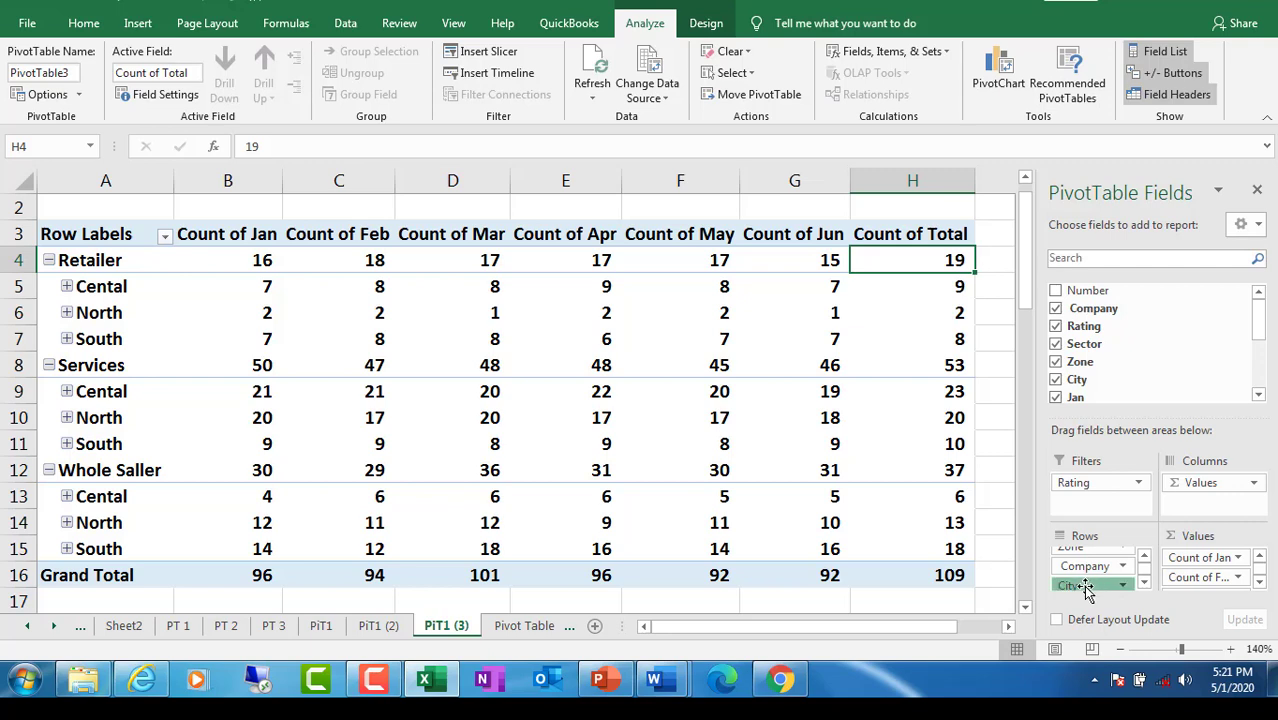
{"action": "left_click_drag", "start_coordinate": [1085, 585], "coordinate": [973, 600]}
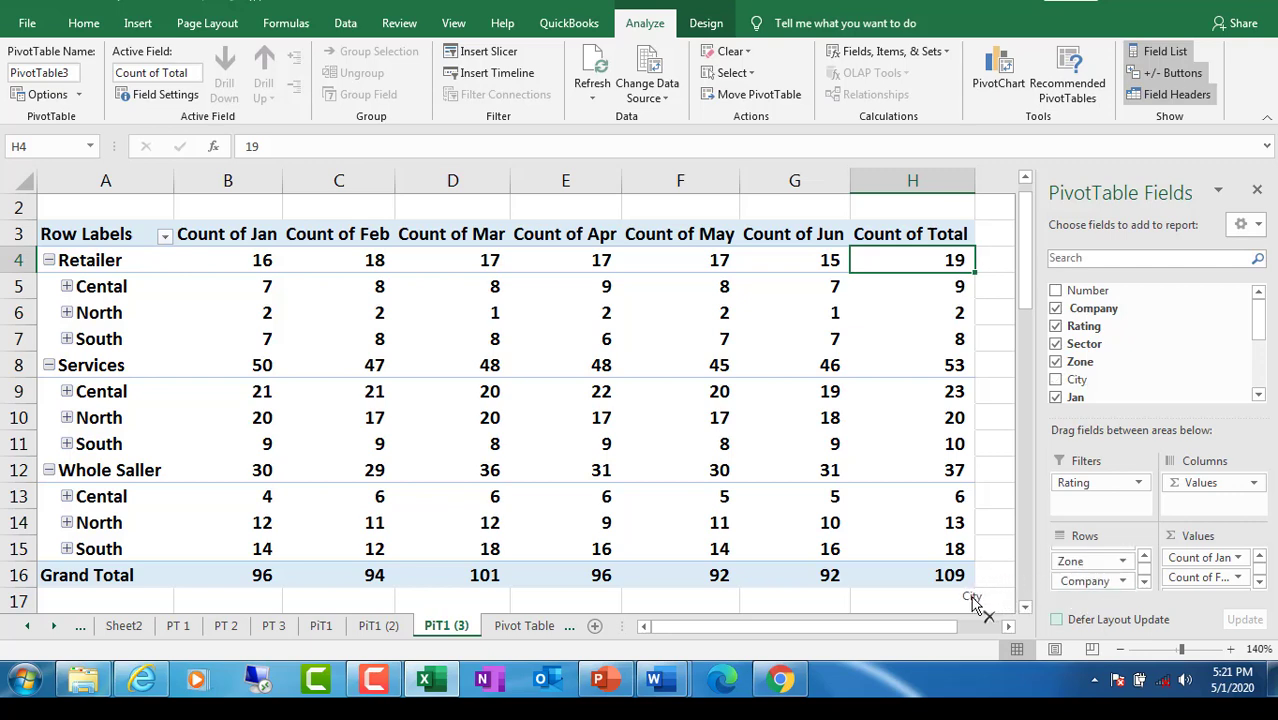
Step: Remove the Count fields from the pivot's Values area
{"action": "left_click", "coordinate": [1205, 565]}
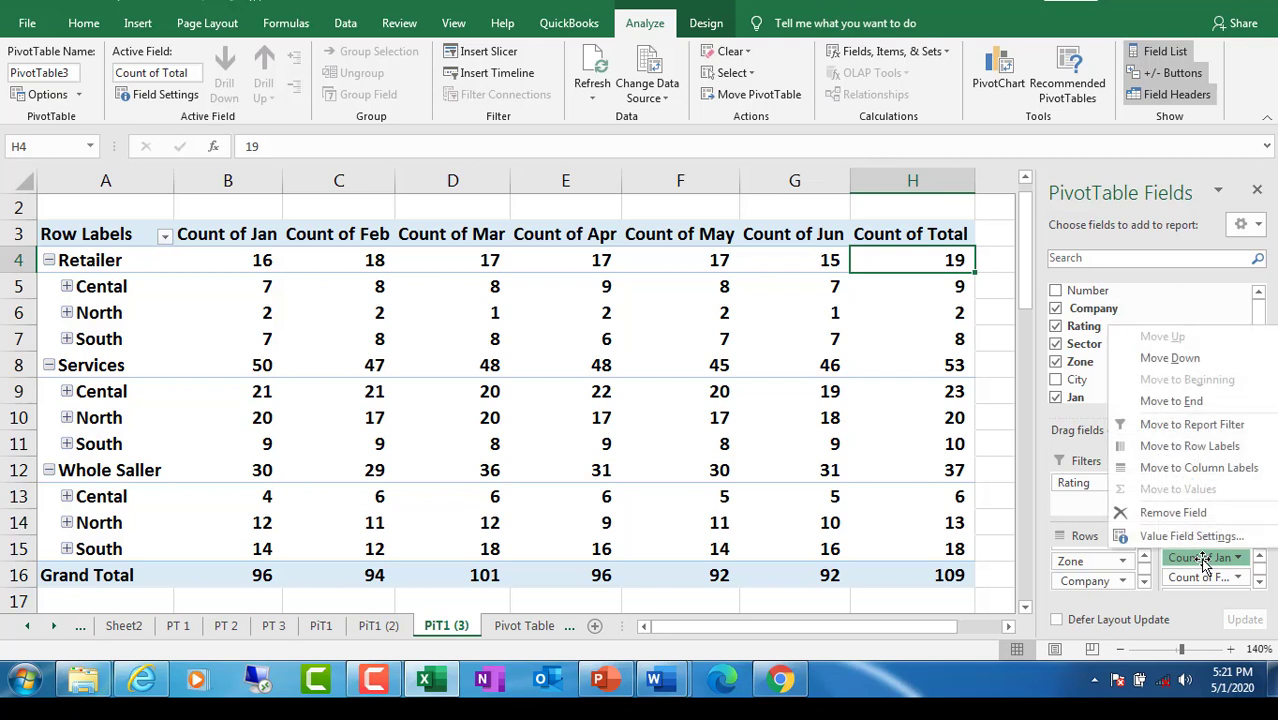
{"action": "left_click", "coordinate": [1260, 585]}
{"action": "left_click", "coordinate": [1260, 586]}
{"action": "left_click", "coordinate": [1260, 586]}
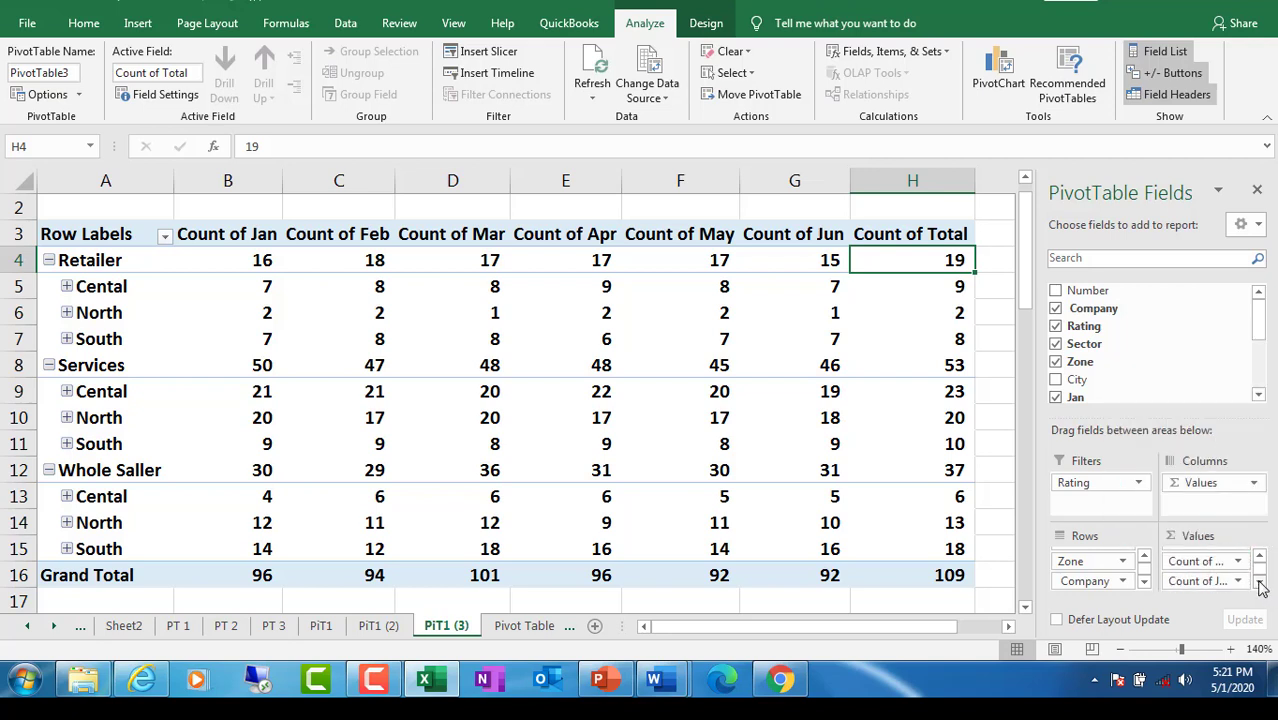
{"action": "left_click", "coordinate": [1260, 586]}
{"action": "left_click", "coordinate": [1260, 586]}
{"action": "left_click_drag", "start_coordinate": [1197, 568], "coordinate": [988, 598]}
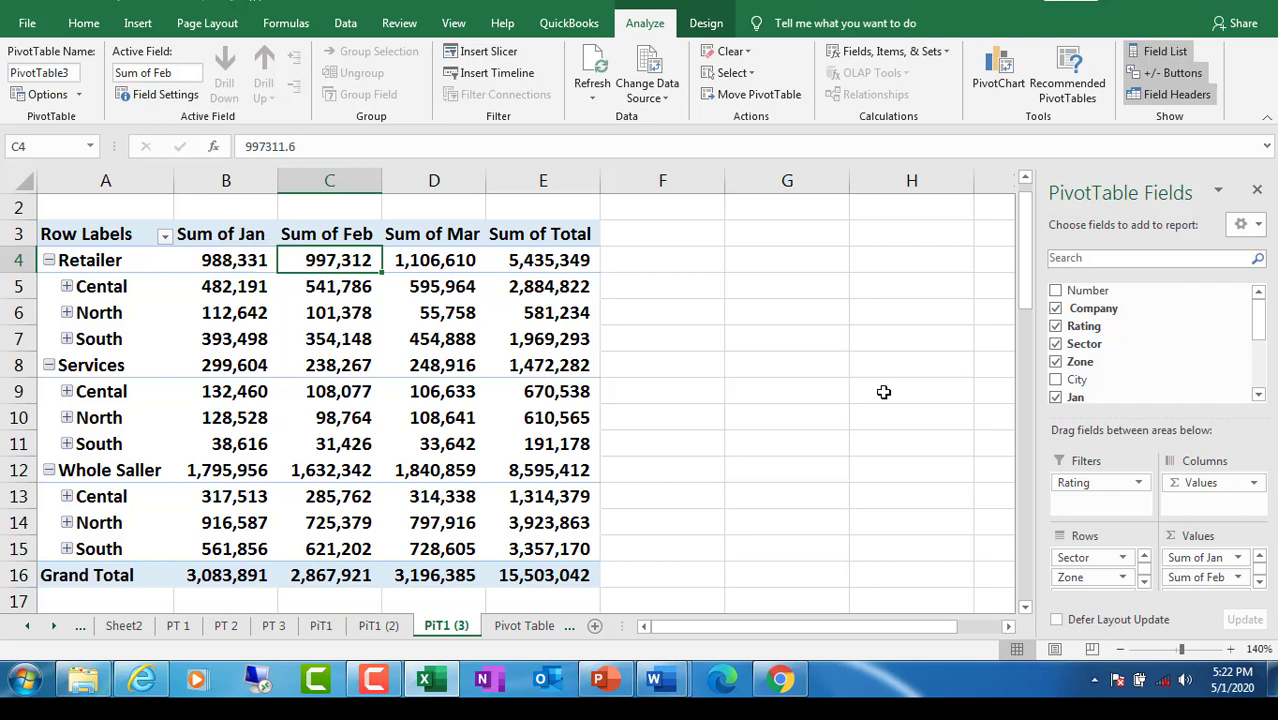
Step: Add a second Jan field, Sum of Jan2, displayed as % of Grand Total
{"action": "left_click", "coordinate": [1259, 396]}
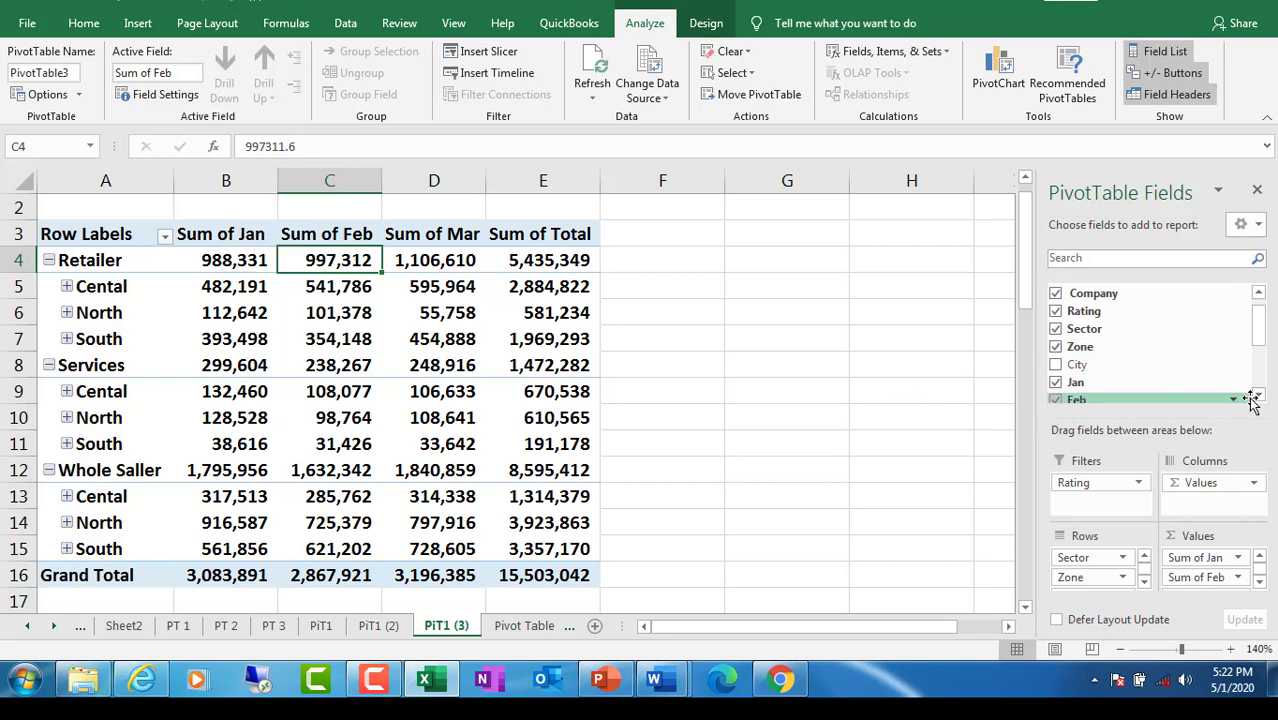
{"action": "mouse_move", "coordinate": [1100, 382]}
{"action": "left_mouse_down"}
{"action": "mouse_move", "coordinate": [1100, 414]}
{"action": "mouse_move", "coordinate": [1213, 575]}
{"action": "left_mouse_up"}
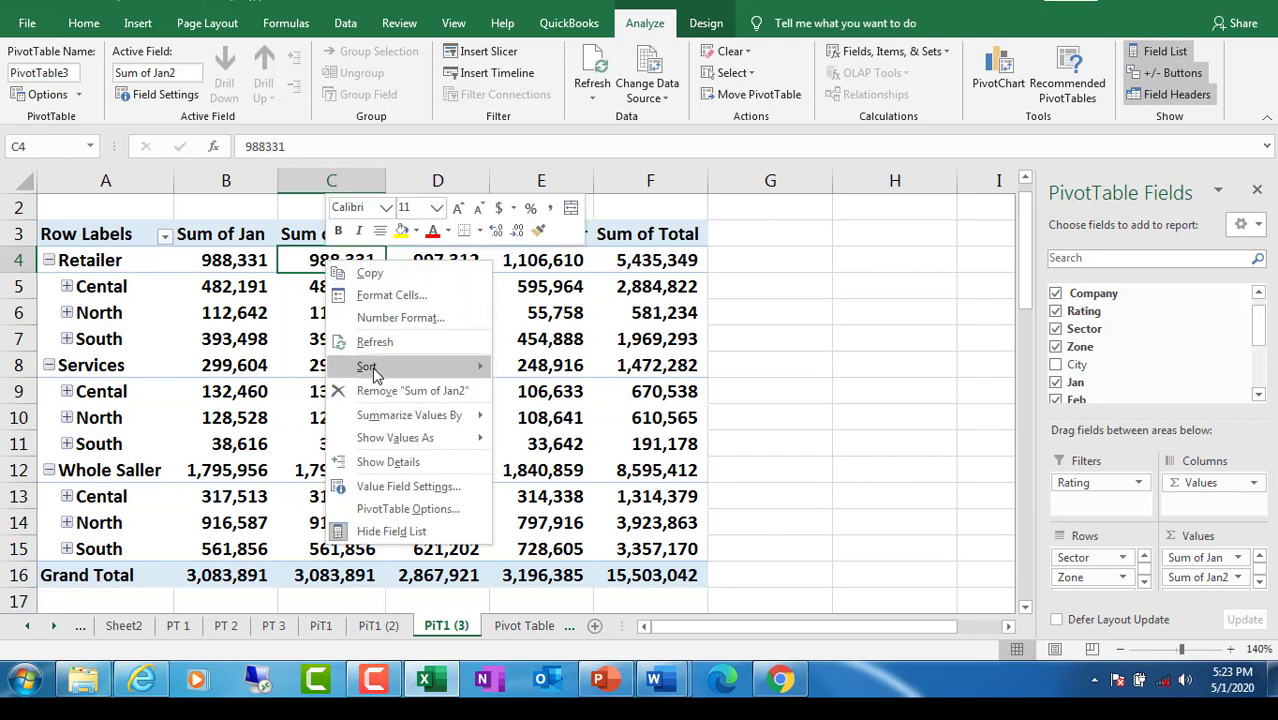
{"action": "mouse_move", "coordinate": [375, 371]}
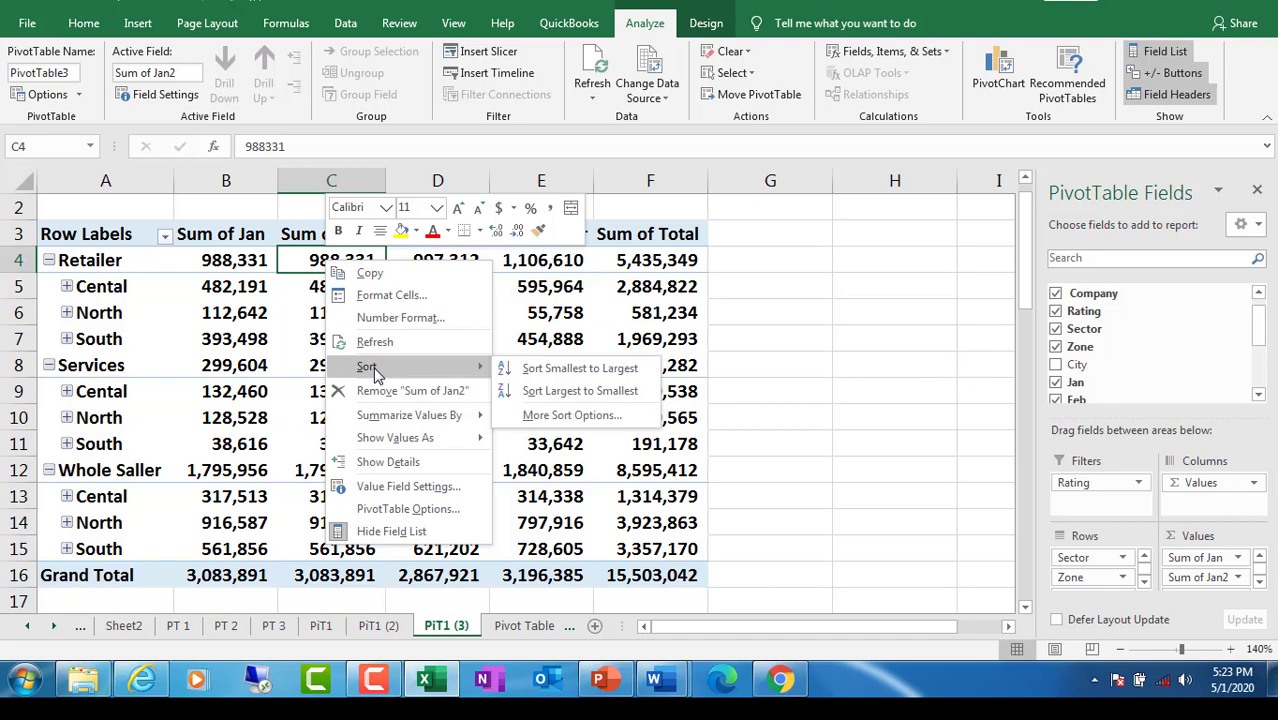
{"action": "left_click", "coordinate": [388, 488]}
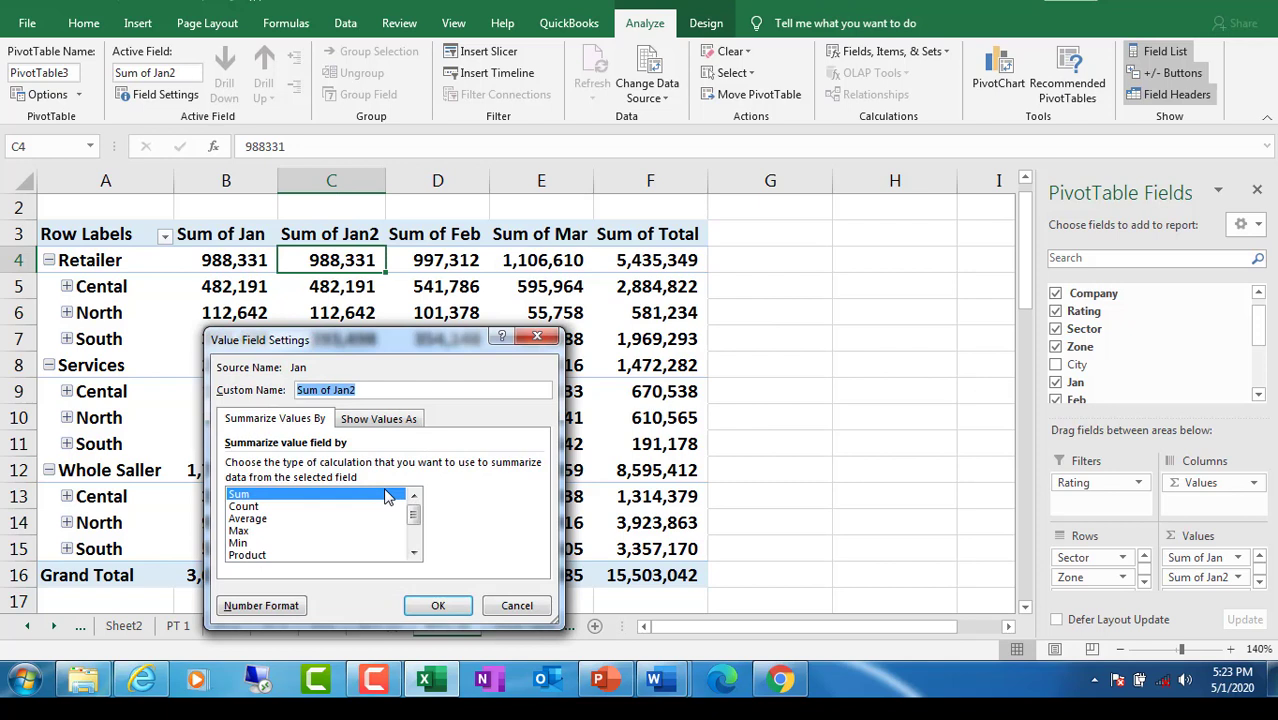
{"action": "left_click", "coordinate": [414, 553]}
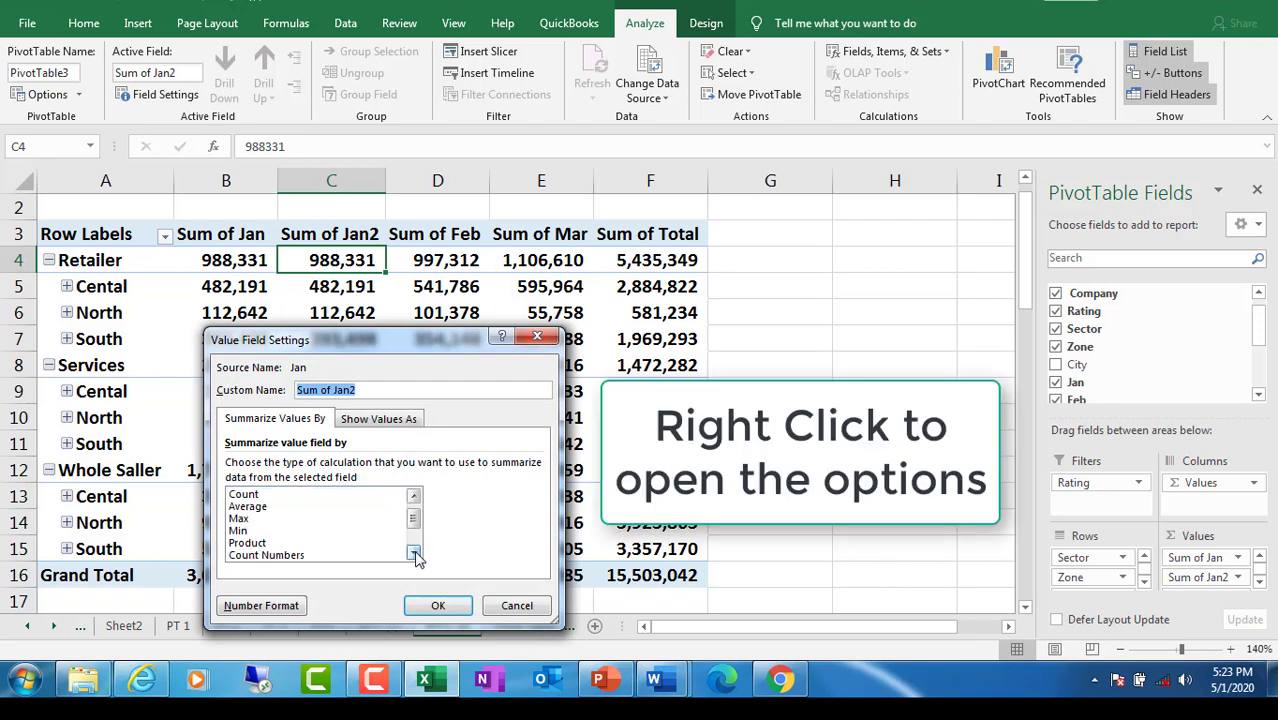
{"action": "left_click", "coordinate": [414, 553]}
{"action": "left_click", "coordinate": [414, 553]}
{"action": "left_click", "coordinate": [414, 553]}
{"action": "left_click", "coordinate": [414, 553]}
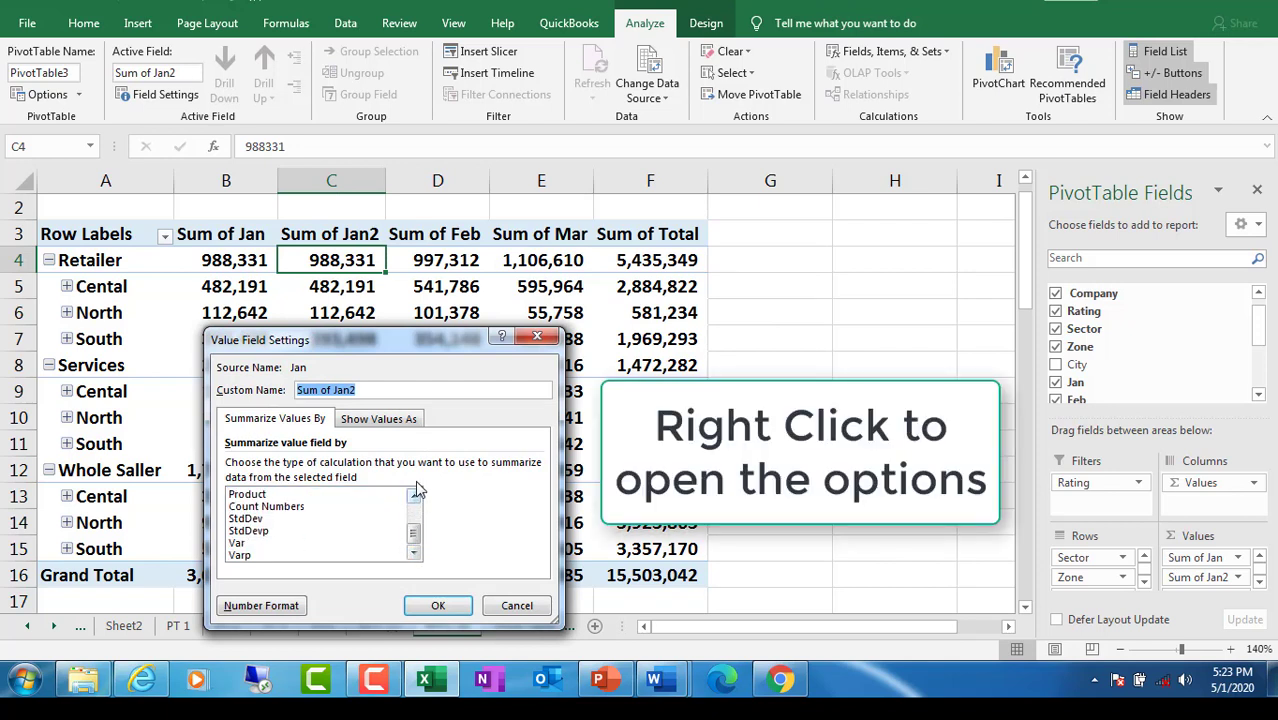
{"action": "left_click", "coordinate": [386, 422]}
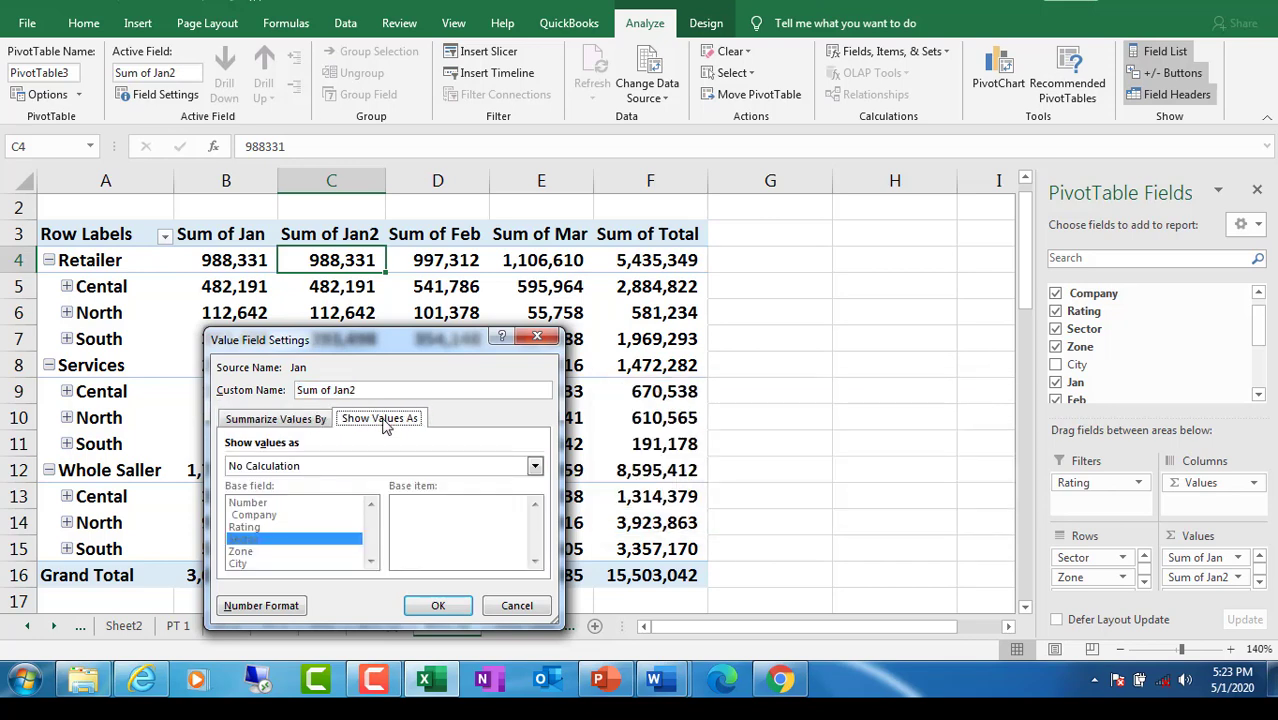
{"action": "left_click", "coordinate": [535, 467]}
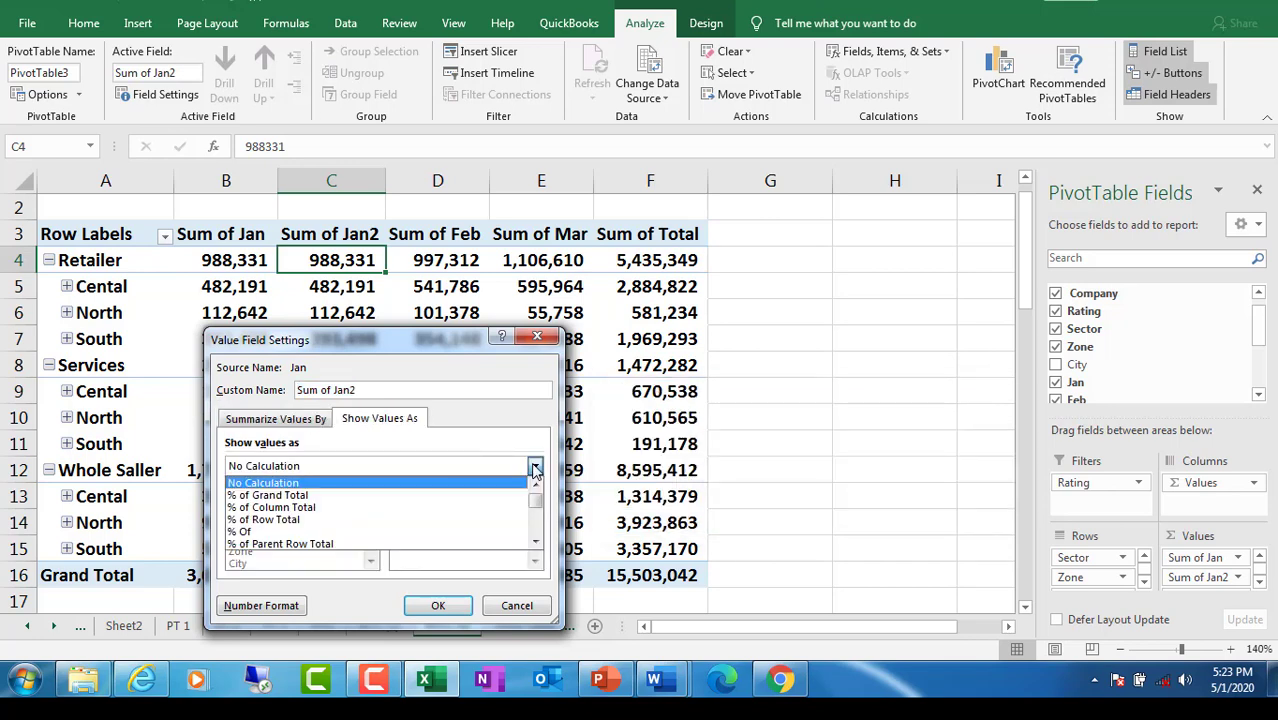
{"action": "left_click", "coordinate": [450, 498]}
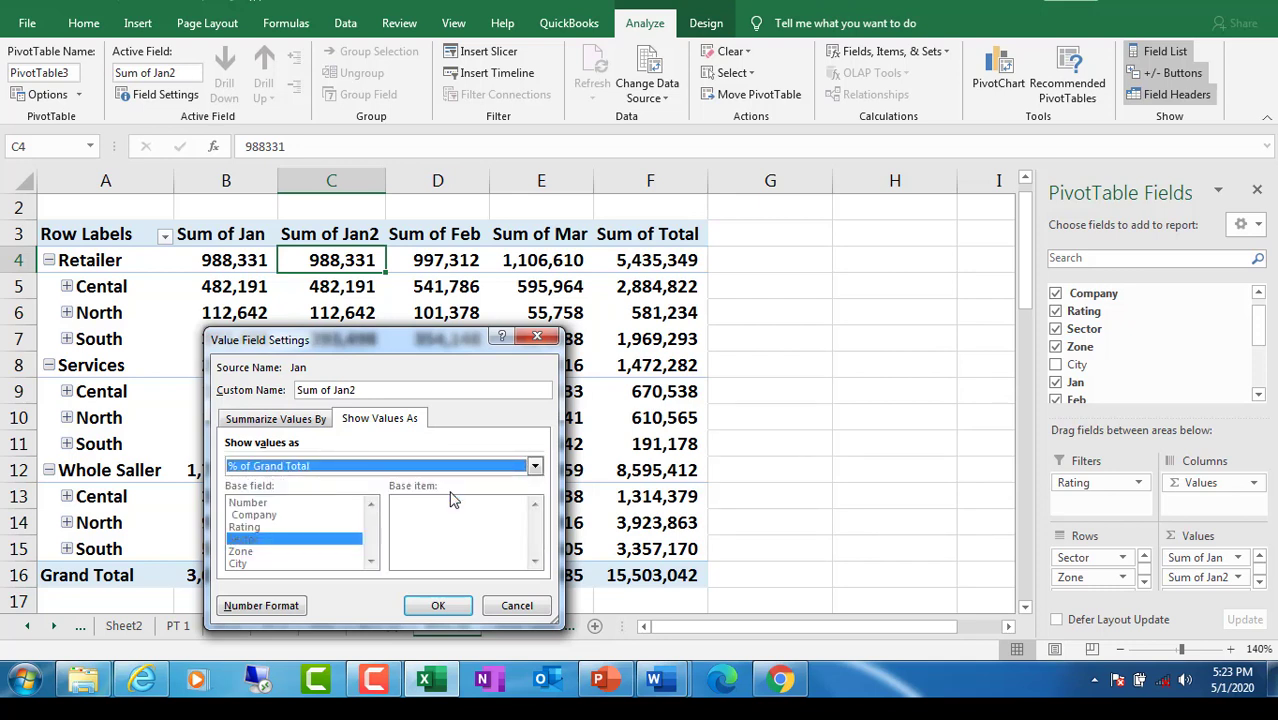
{"action": "left_click", "coordinate": [440, 606]}
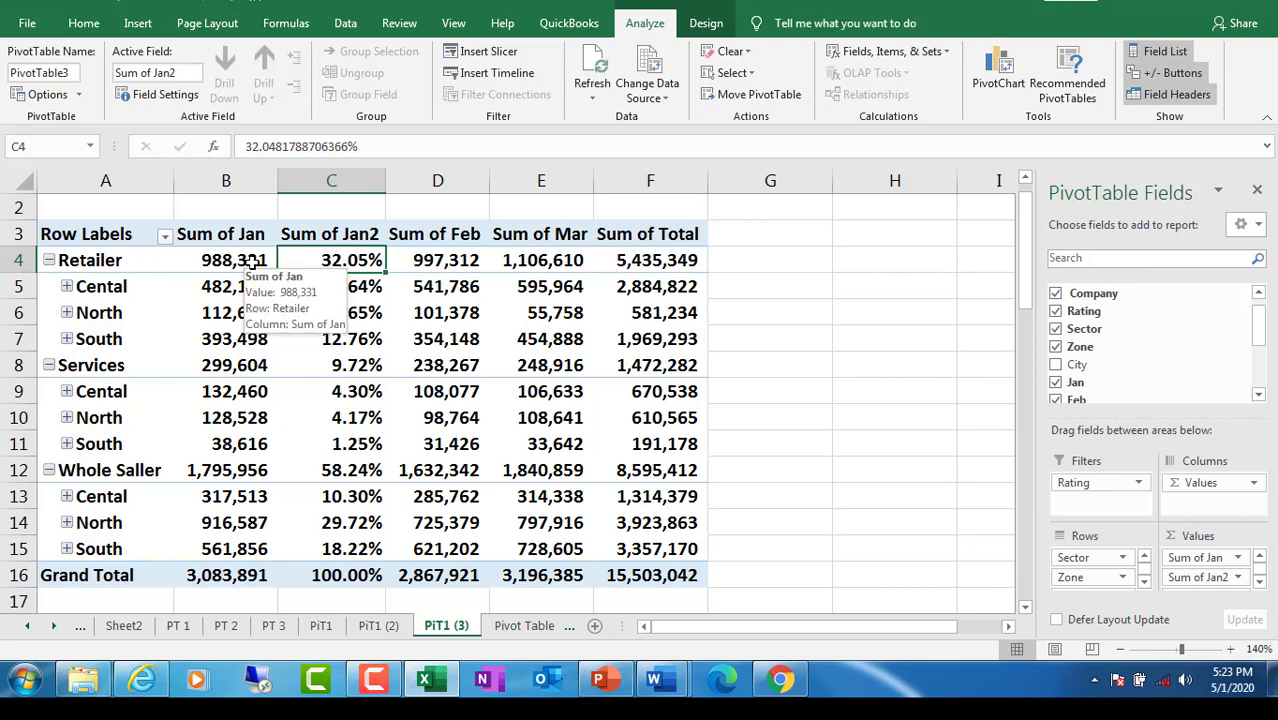
{"action": "mouse_move", "coordinate": [327, 268]}
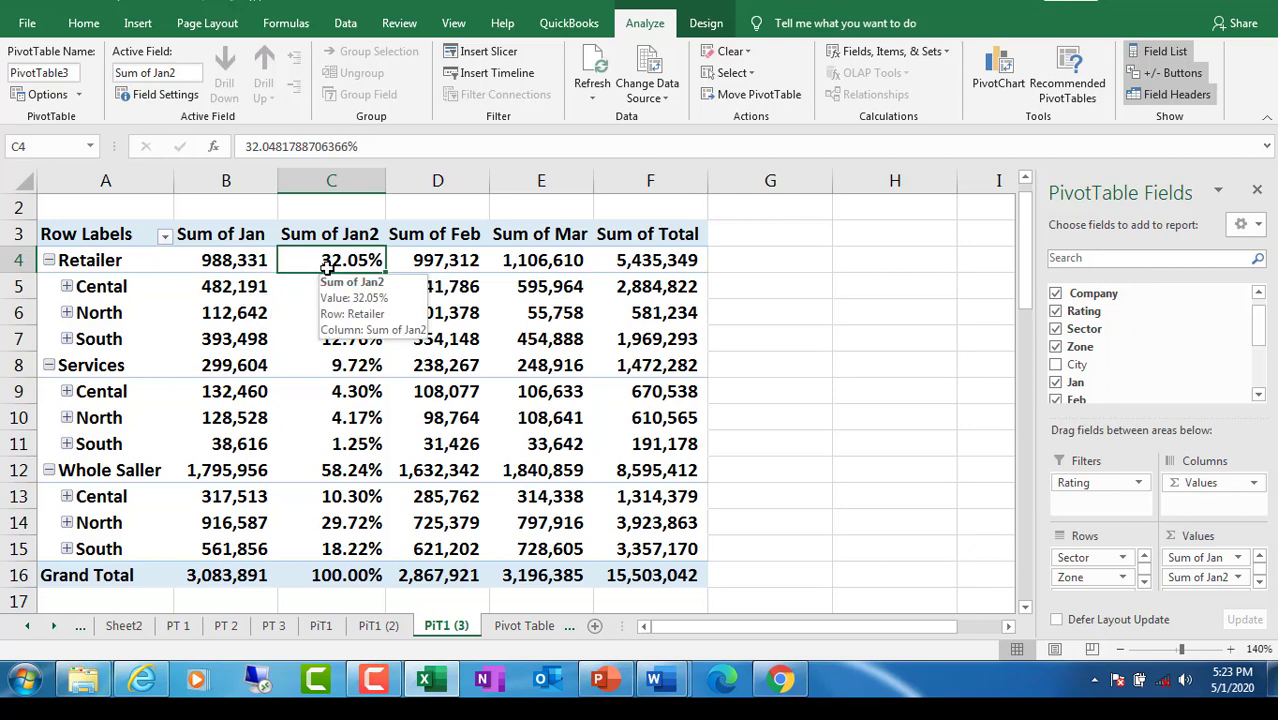
Step: Collapse the Retailer, Services and Whole Saller groups to their sector totals
{"action": "left_click", "coordinate": [48, 261]}
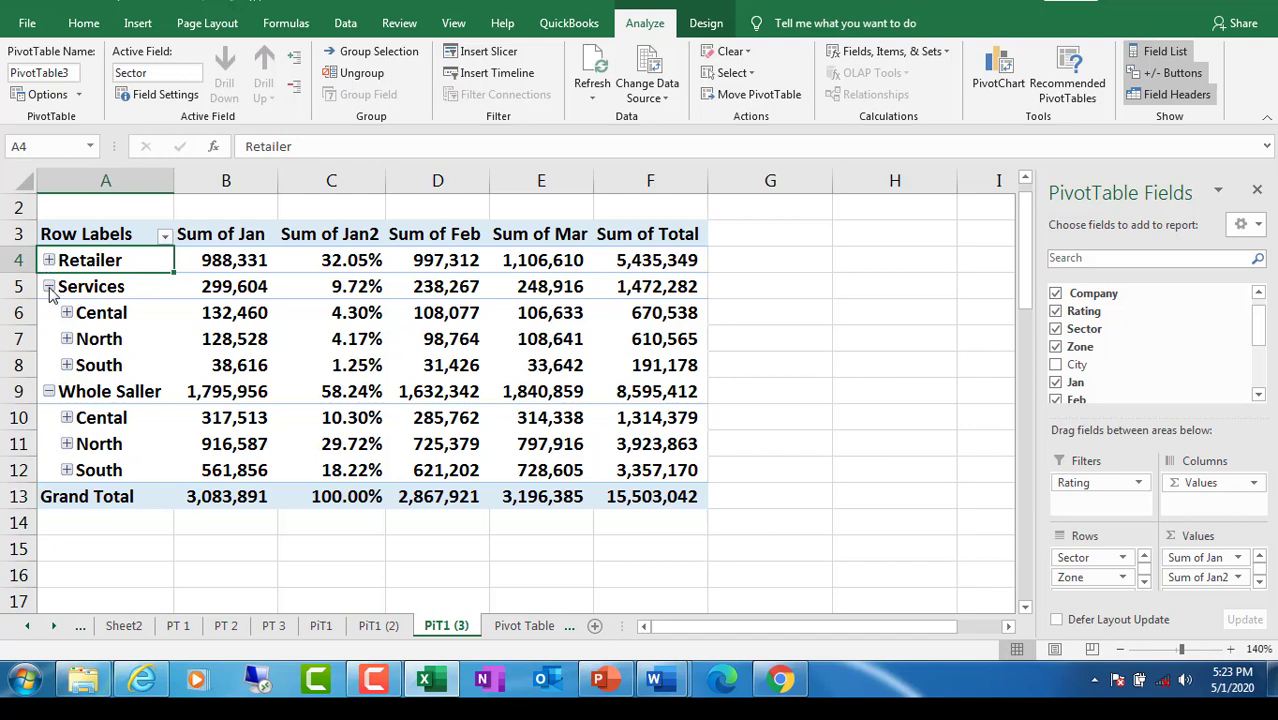
{"action": "left_click", "coordinate": [49, 287]}
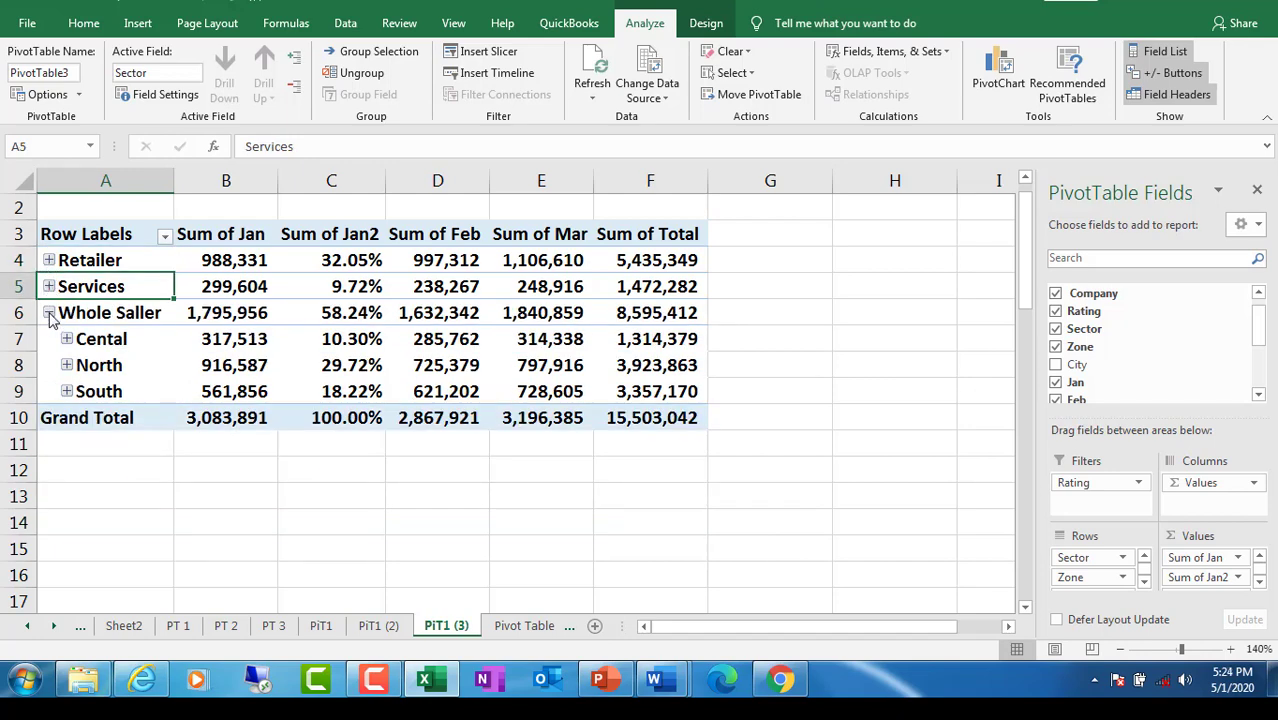
{"action": "left_click", "coordinate": [48, 313]}
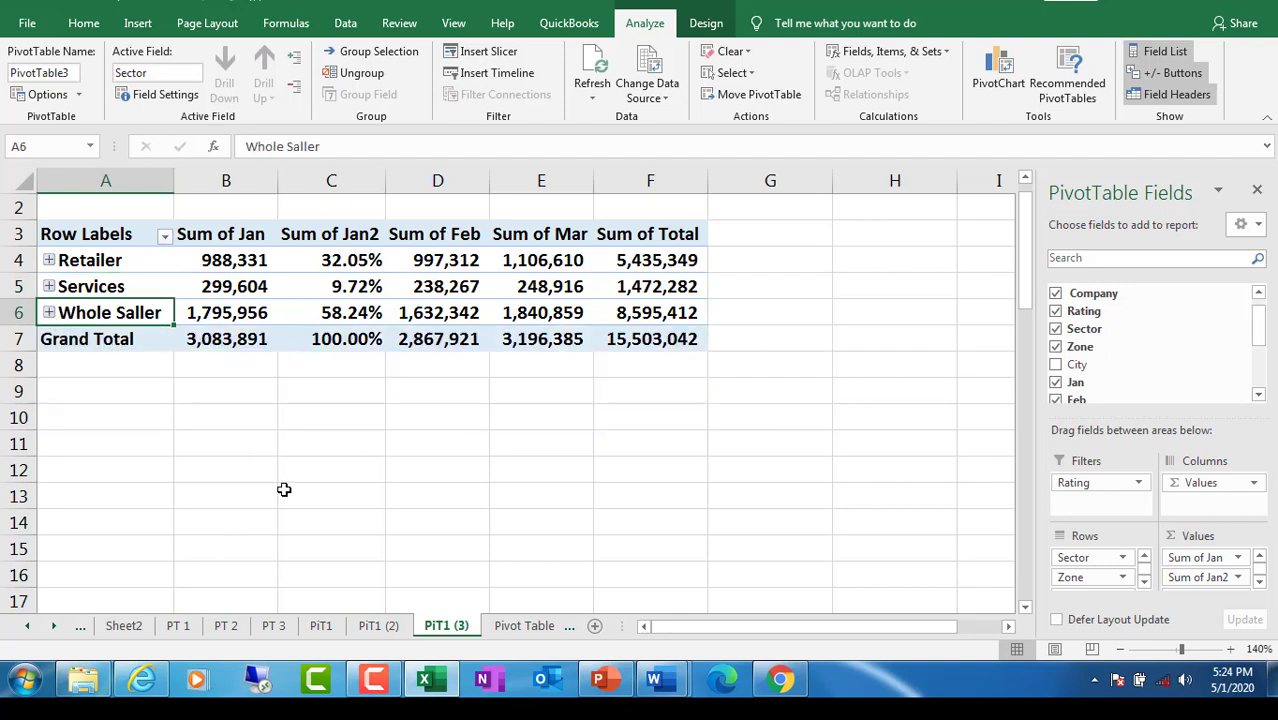
{"action": "left_click", "coordinate": [445, 257]}
Step: Show Sum of Feb as % of Grand Total
{"action": "right_click", "coordinate": [441, 258]}
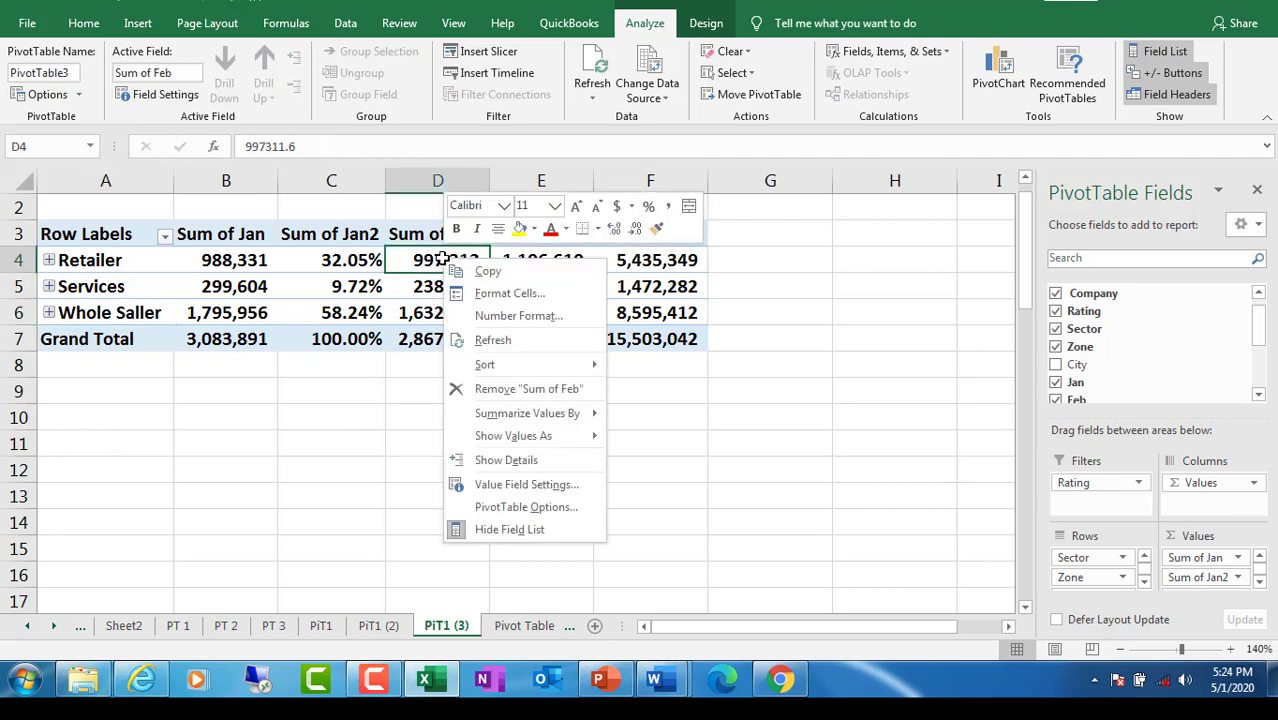
{"action": "left_click", "coordinate": [502, 486]}
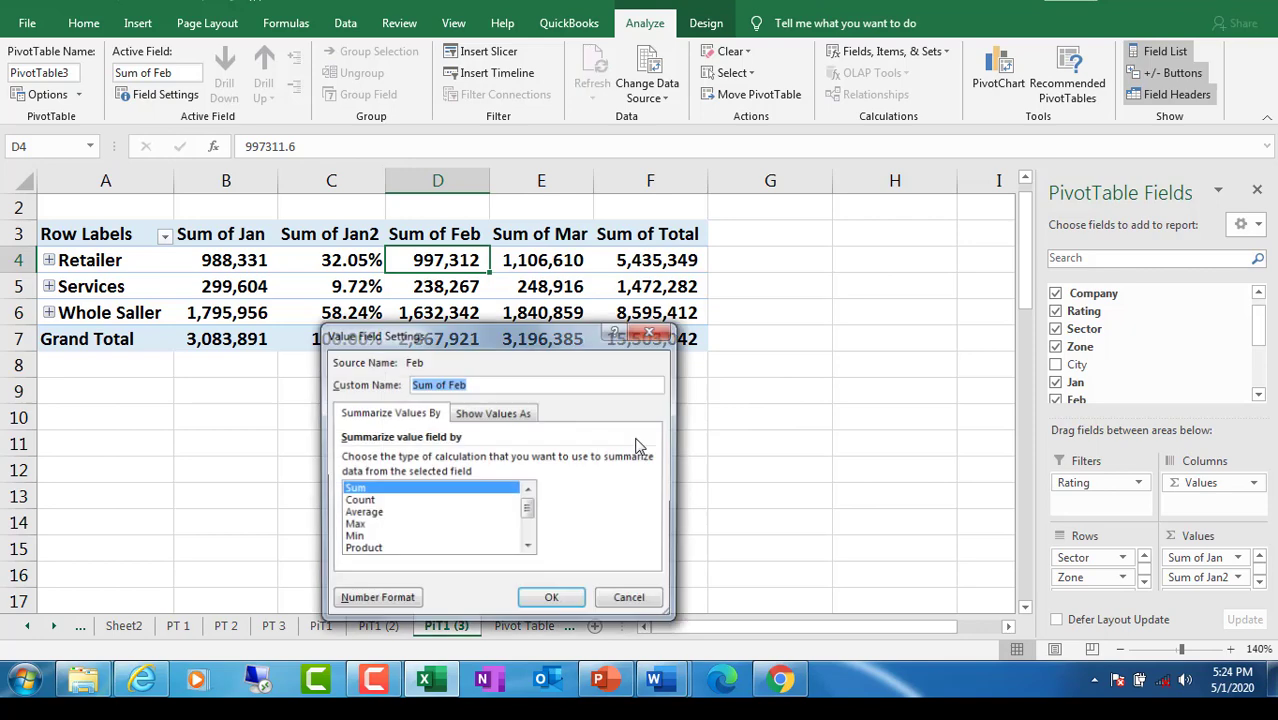
{"action": "left_click", "coordinate": [500, 414]}
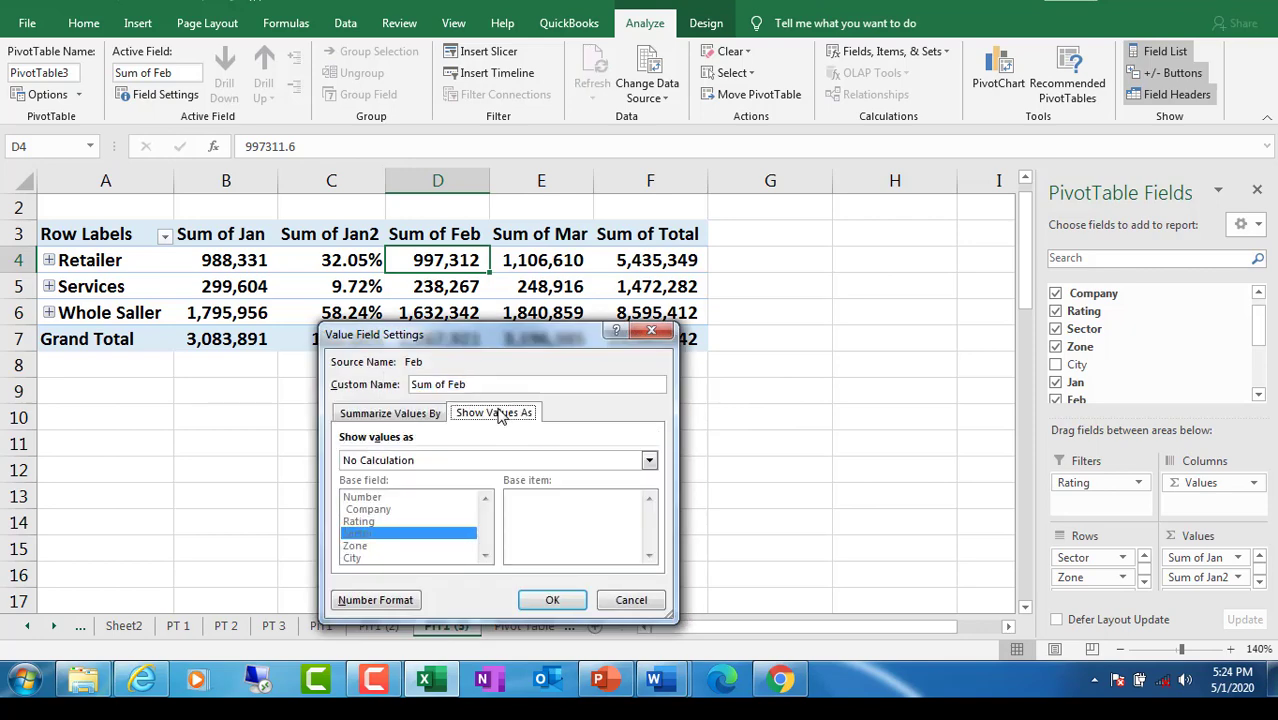
{"action": "left_click", "coordinate": [649, 463]}
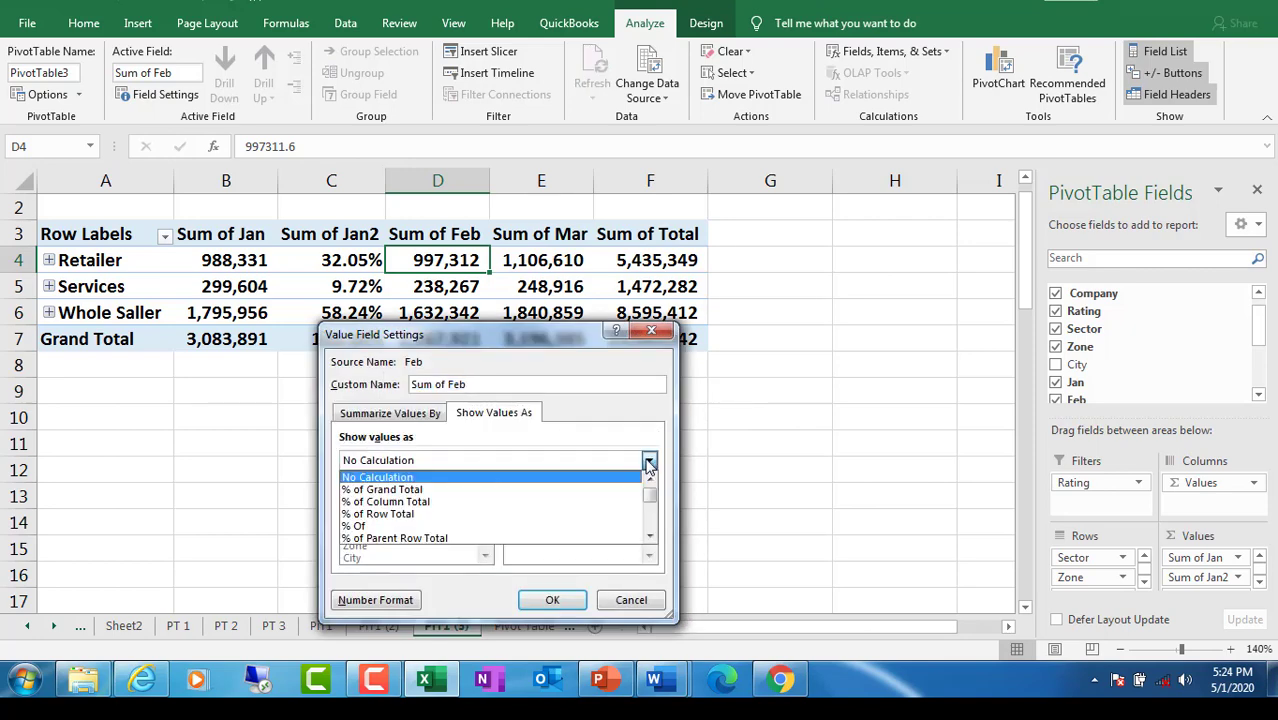
{"action": "left_click", "coordinate": [488, 488]}
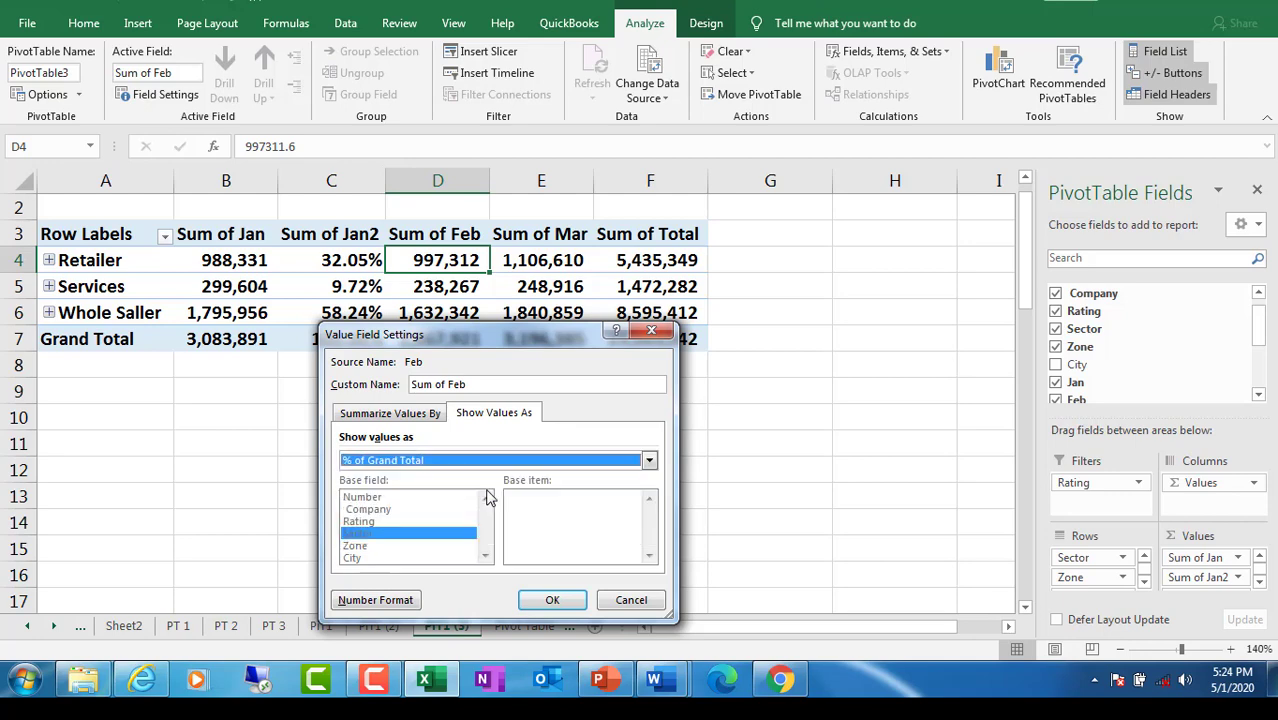
{"action": "left_click", "coordinate": [556, 601]}
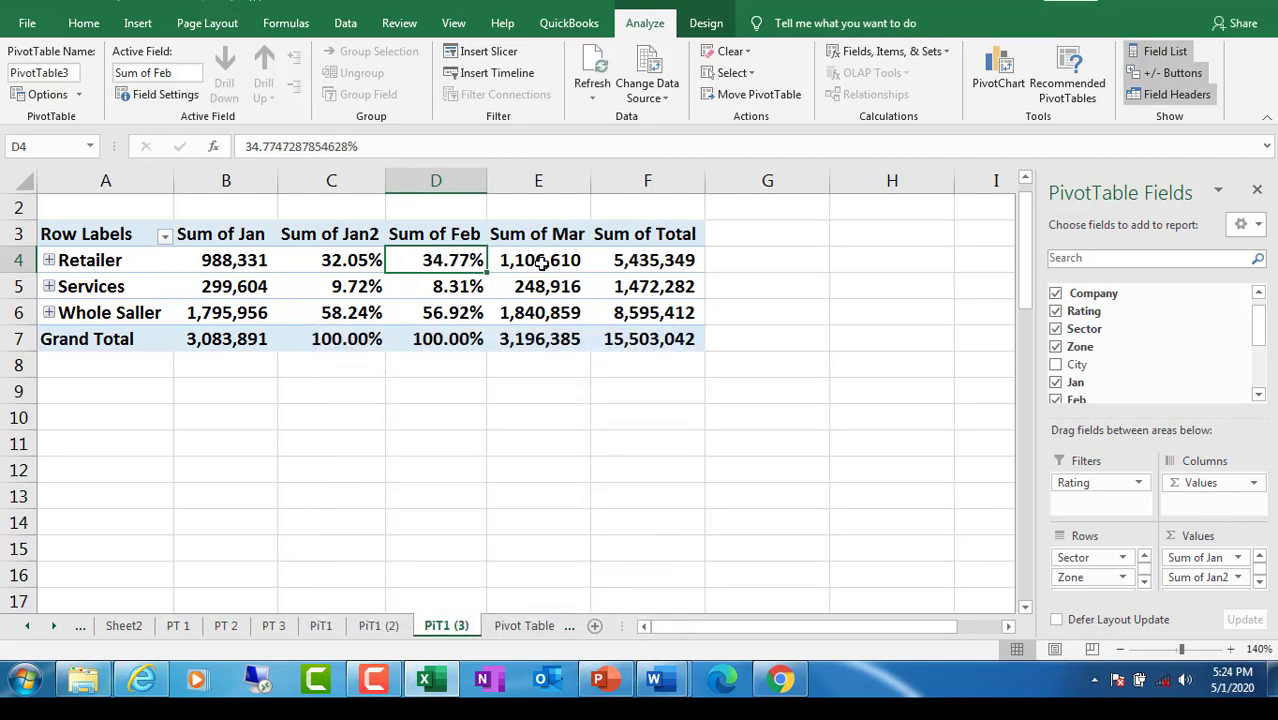
Step: Open the Value Field Settings for Sum of Mar
{"action": "left_click", "coordinate": [540, 261]}
{"action": "right_click", "coordinate": [540, 261]}
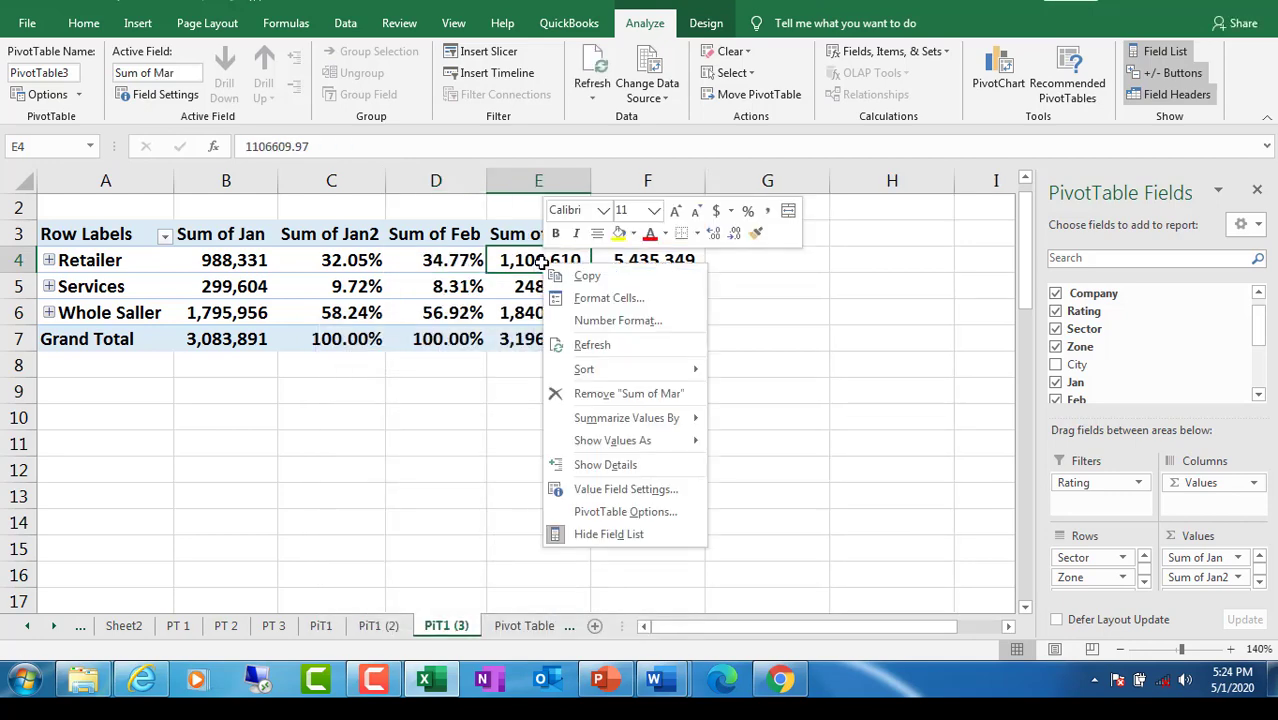
{"action": "left_click", "coordinate": [615, 489]}
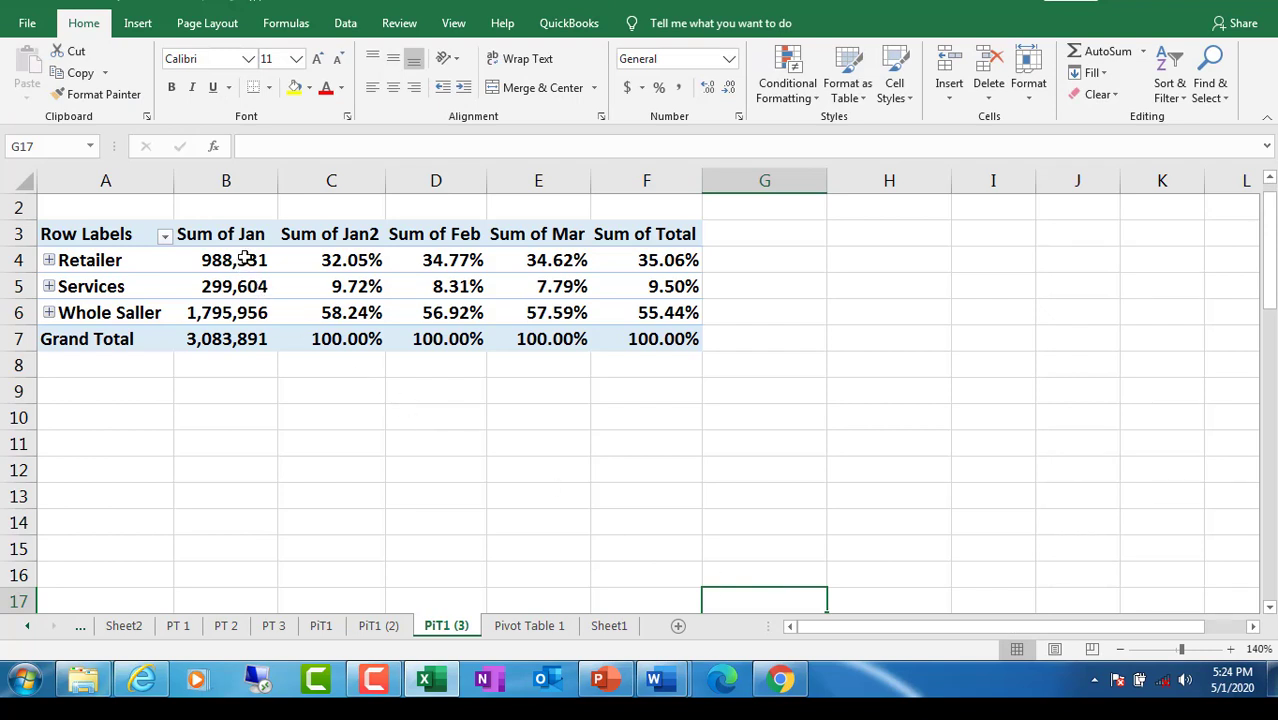
{"action": "mouse_move", "coordinate": [257, 252]}
{"action": "left_click", "coordinate": [1252, 626]}
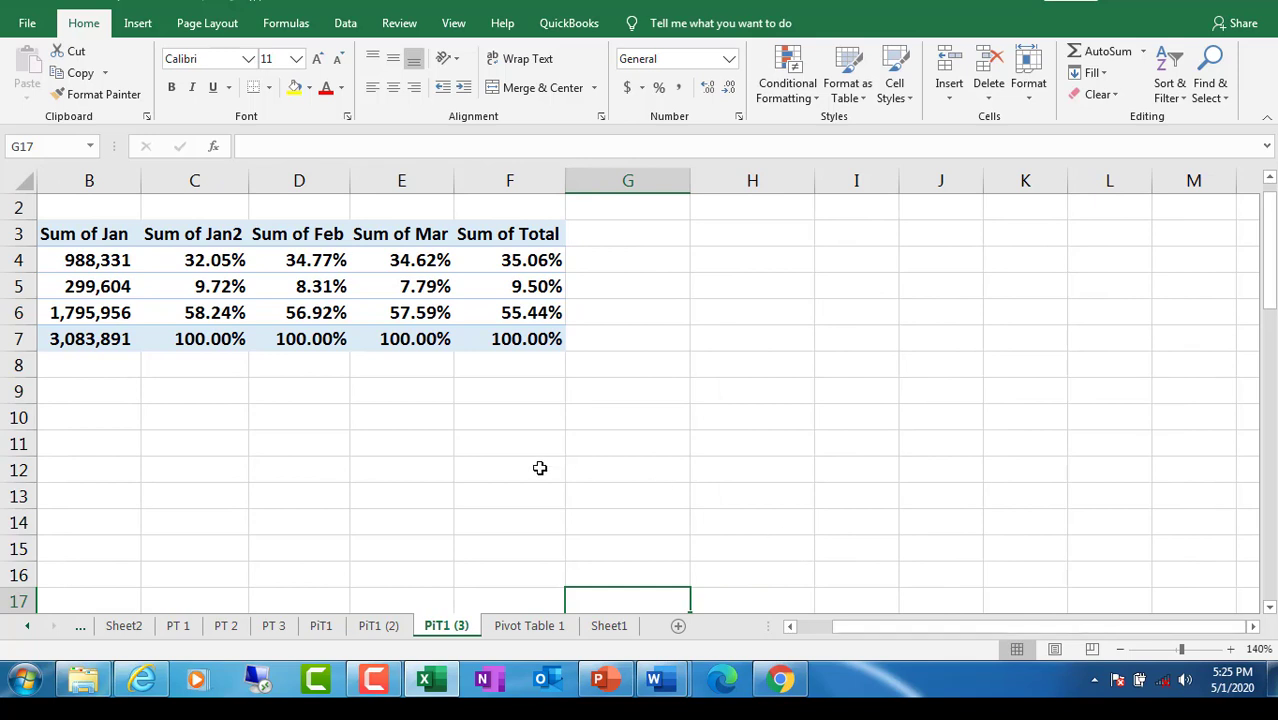
{"action": "left_click_drag", "start_coordinate": [862, 627], "coordinate": [776, 624]}
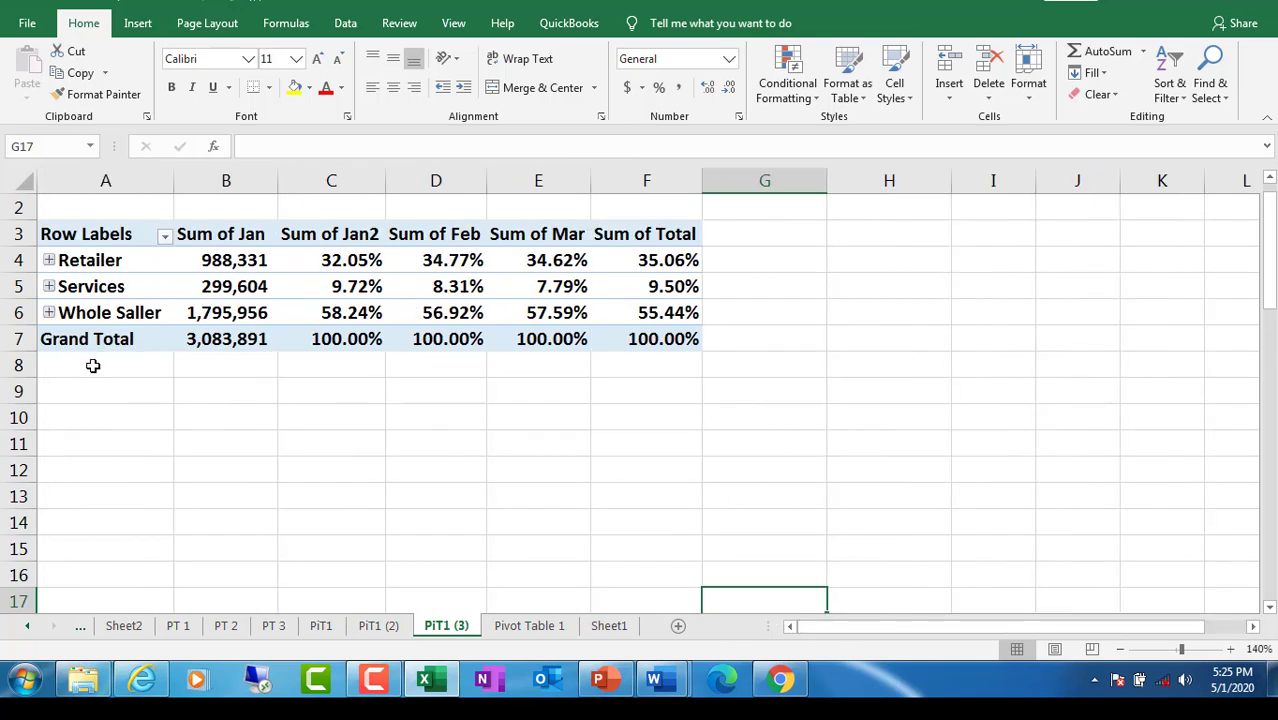
{"action": "left_click", "coordinate": [100, 363]}
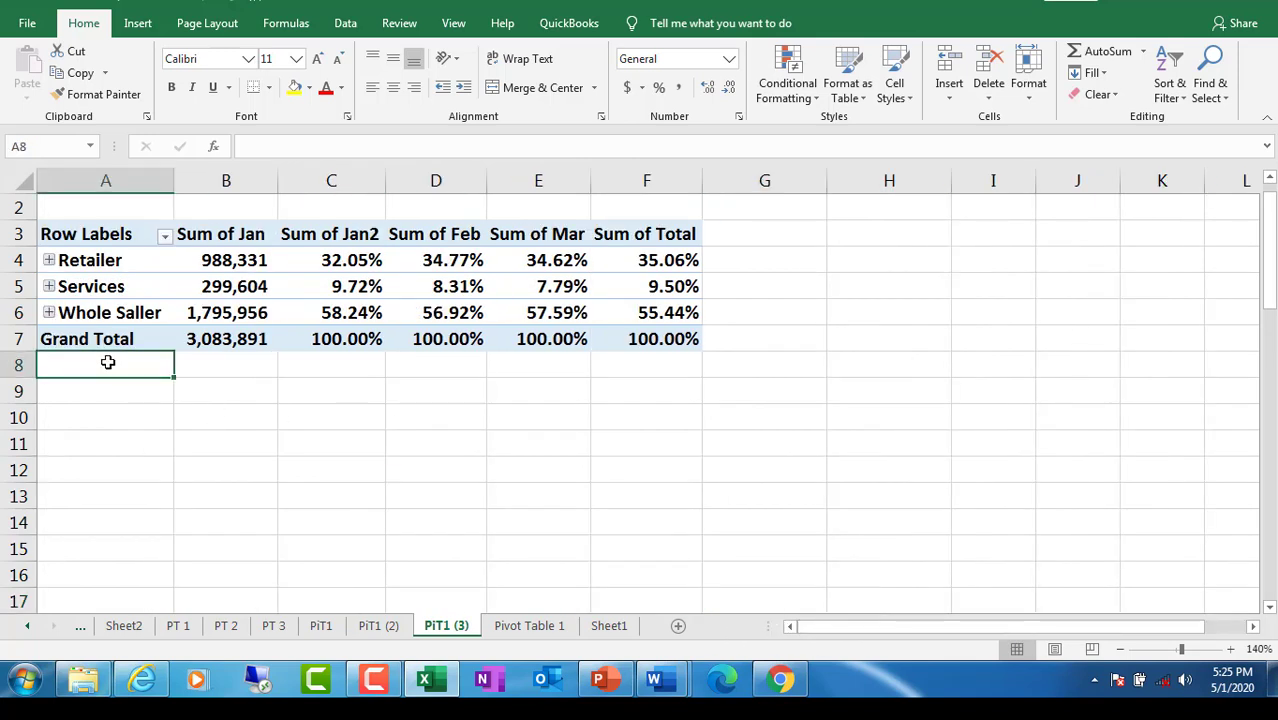
{"action": "left_click", "coordinate": [1252, 626]}
{"action": "left_click", "coordinate": [790, 626]}
{"action": "left_click", "coordinate": [660, 260]}
Step: Sort sectors by Sum of Total largest to smallest, putting Whole Saller first
{"action": "right_click", "coordinate": [661, 262]}
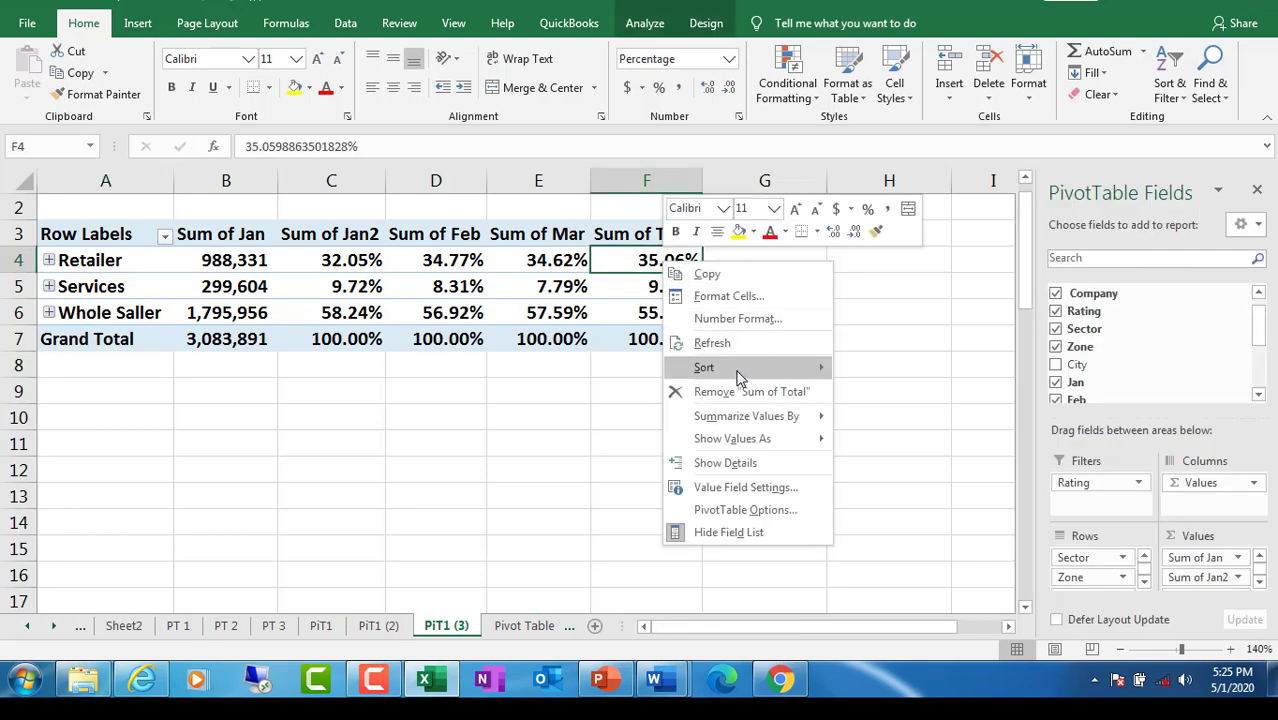
{"action": "mouse_move", "coordinate": [740, 376]}
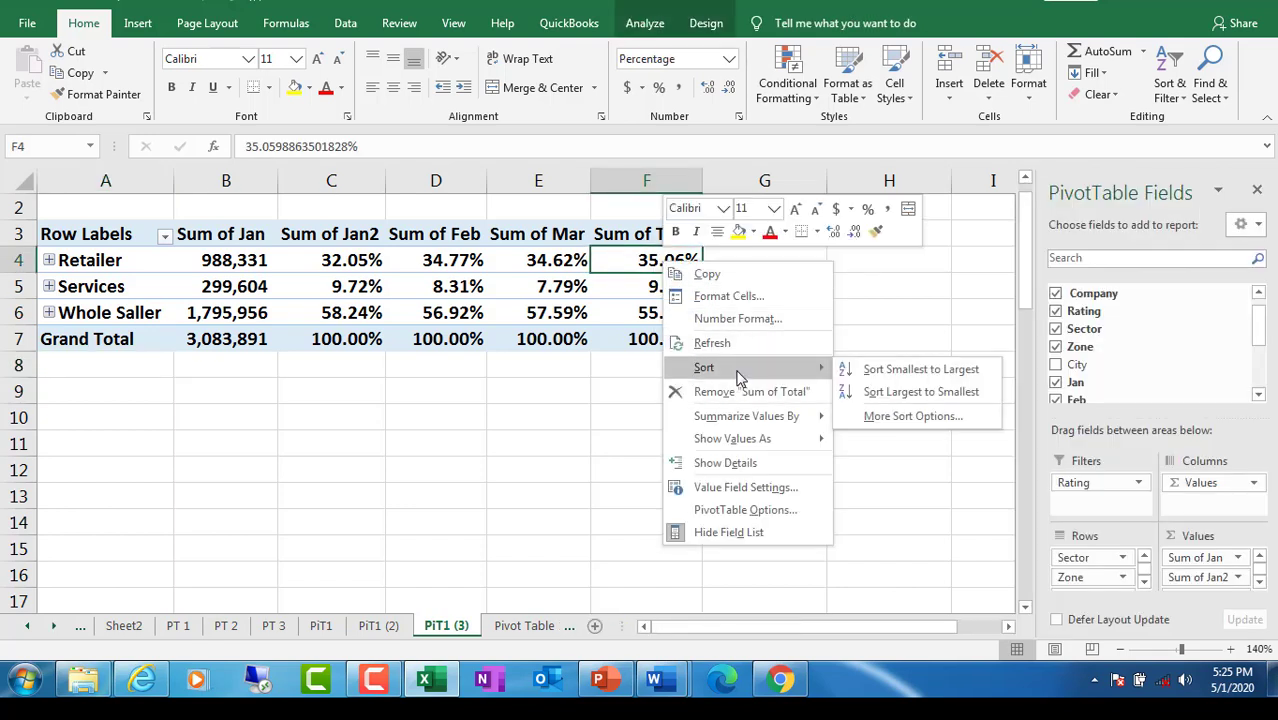
{"action": "left_click", "coordinate": [890, 396]}
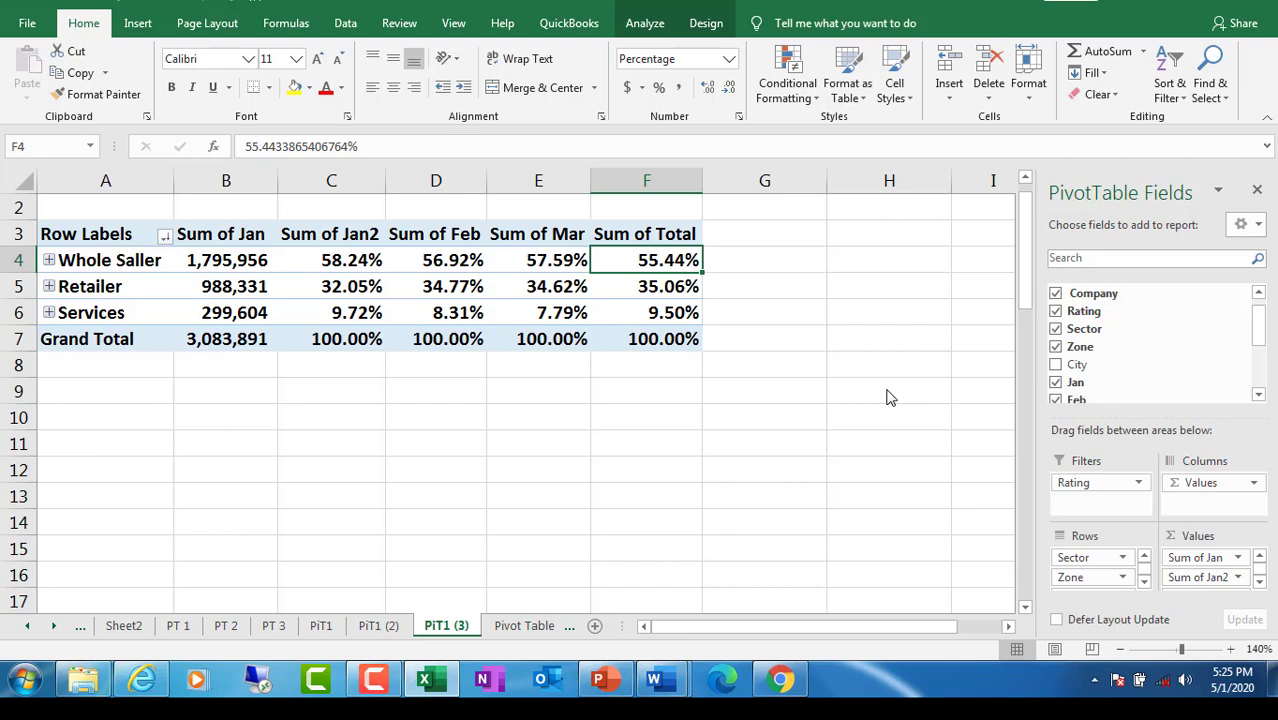
{"action": "left_click", "coordinate": [1027, 182]}
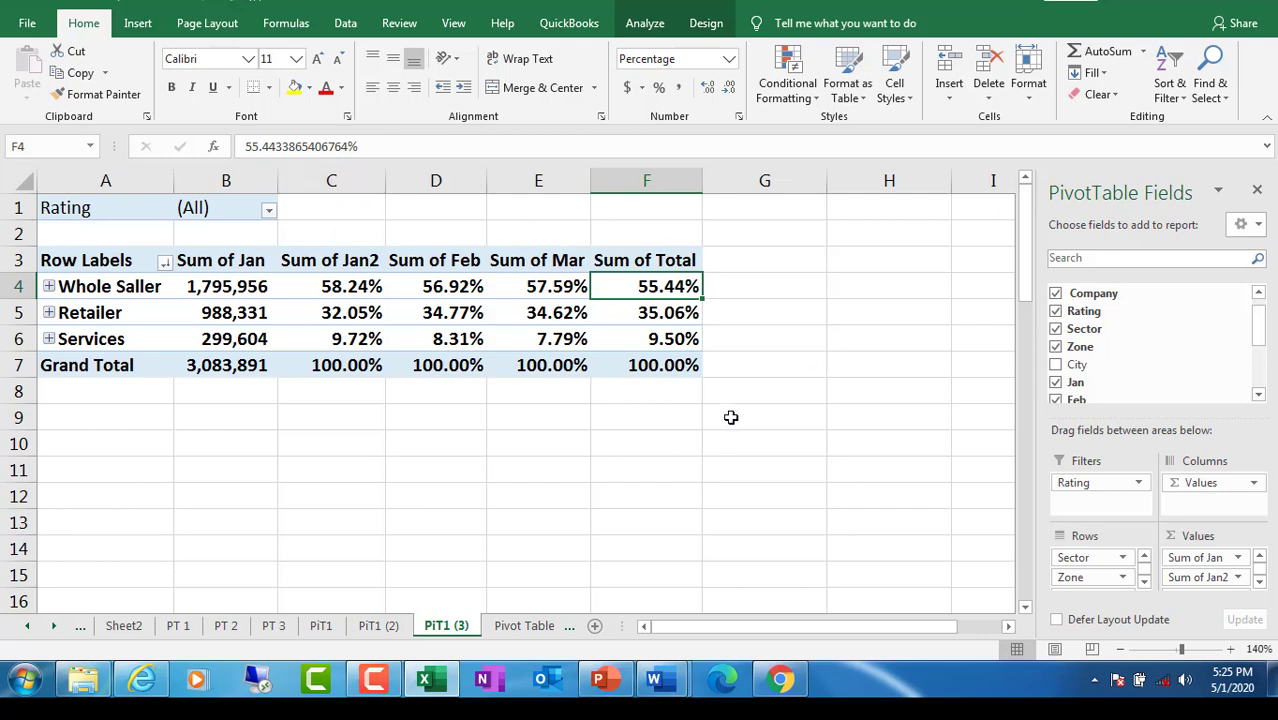
{"action": "left_click", "coordinate": [268, 210]}
{"action": "left_click", "coordinate": [88, 255]}
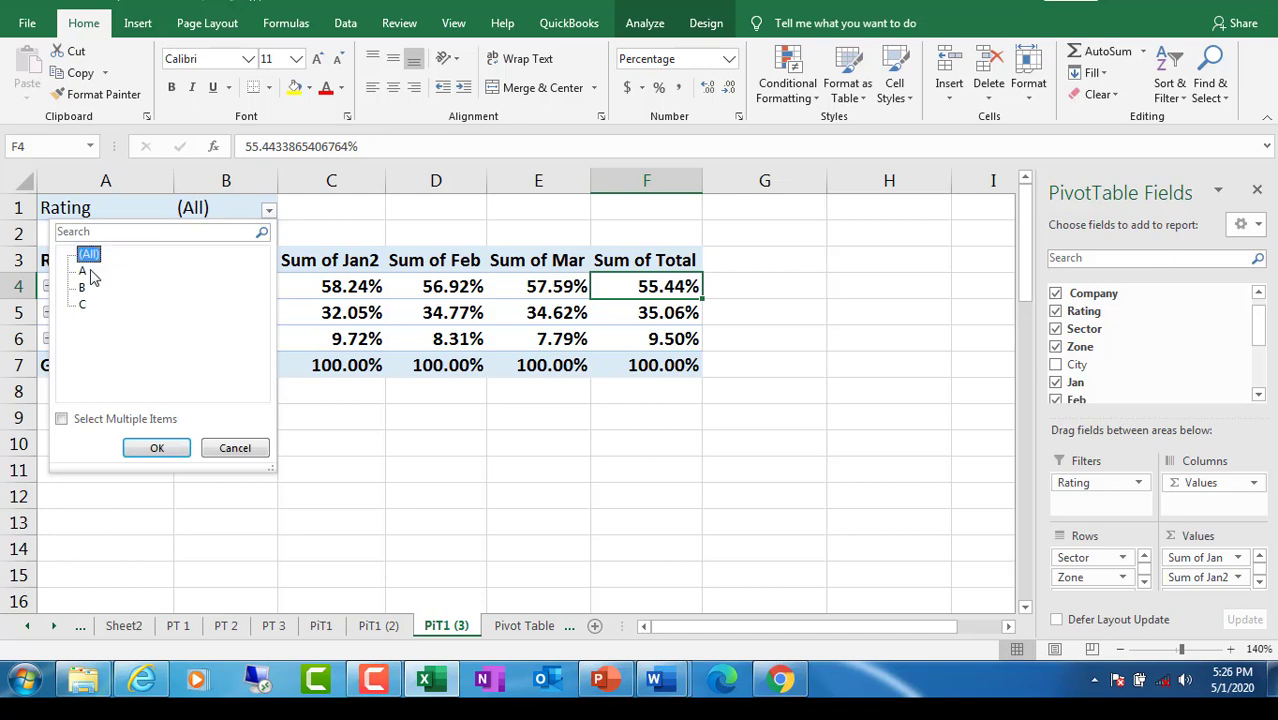
{"action": "left_click", "coordinate": [82, 272]}
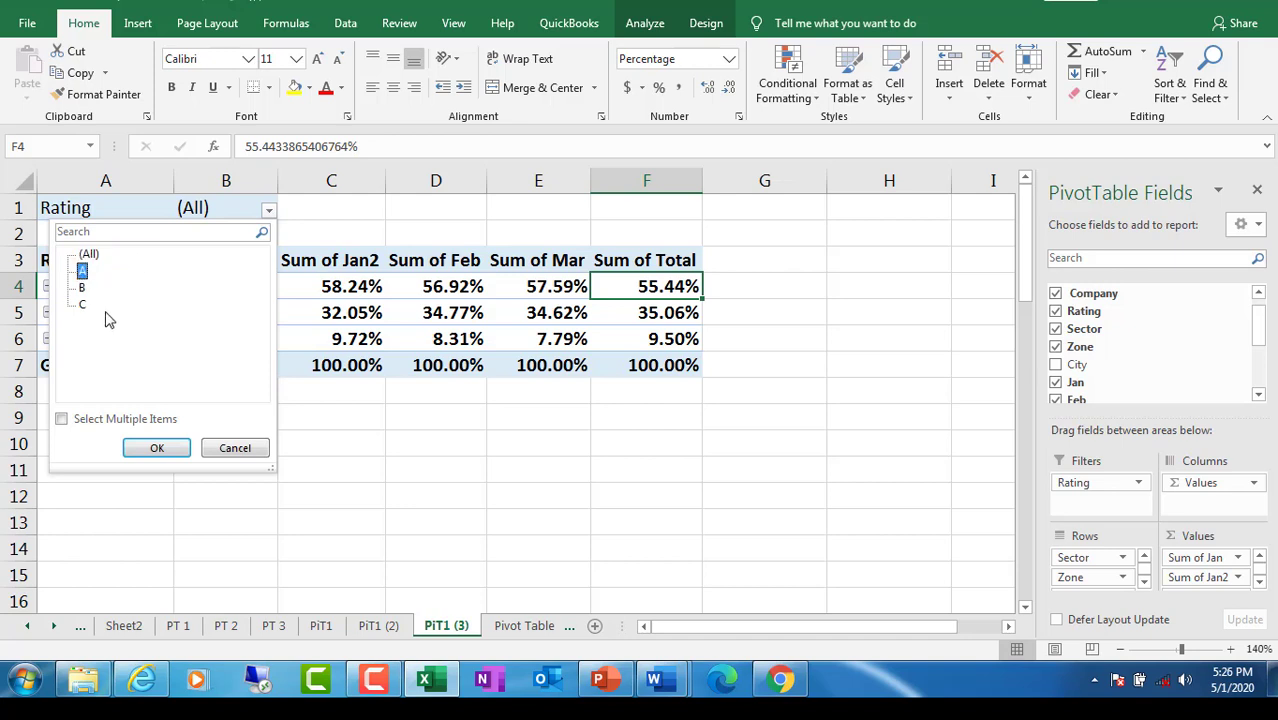
{"action": "left_click", "coordinate": [157, 448]}
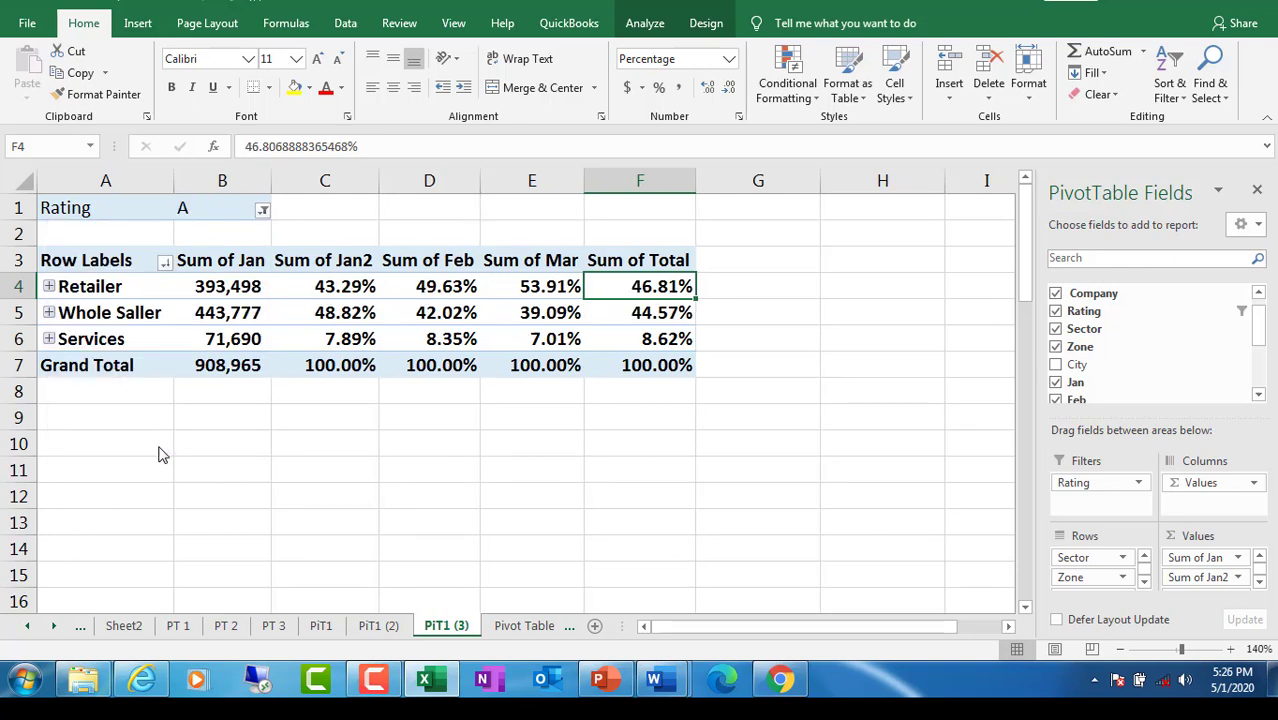
{"action": "left_click", "coordinate": [263, 209]}
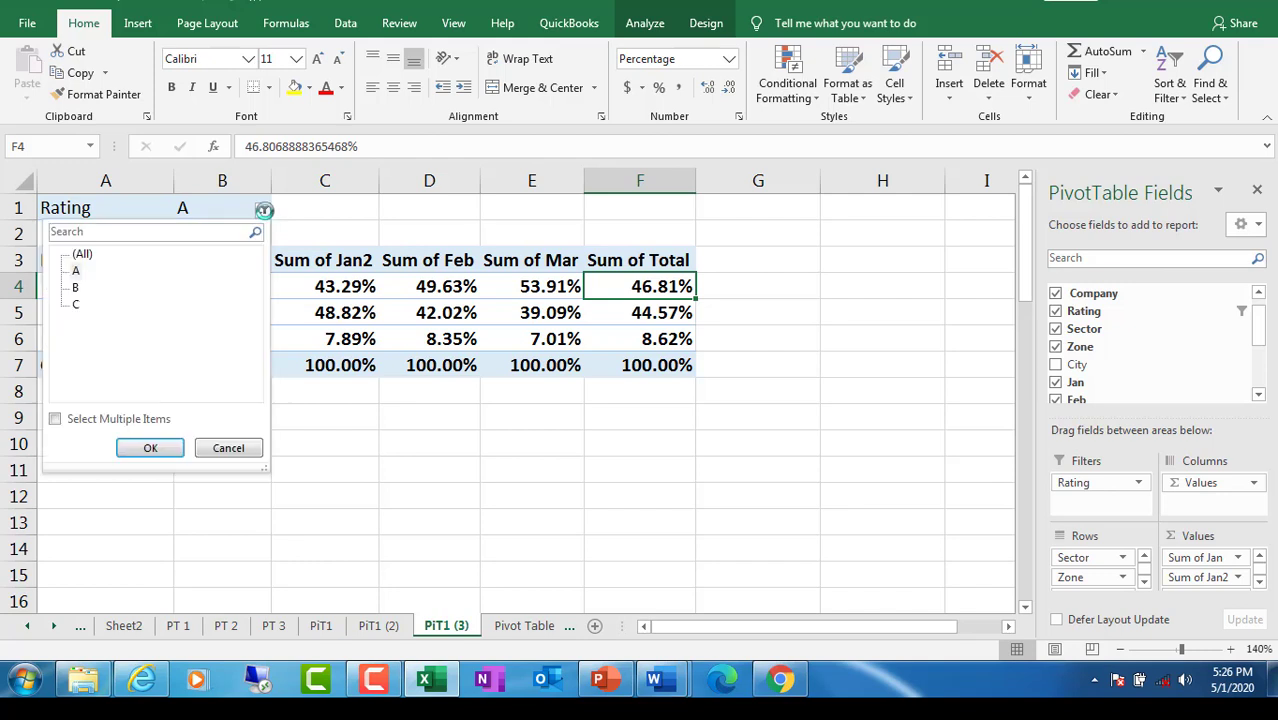
{"action": "left_click", "coordinate": [75, 288]}
{"action": "left_click", "coordinate": [153, 447]}
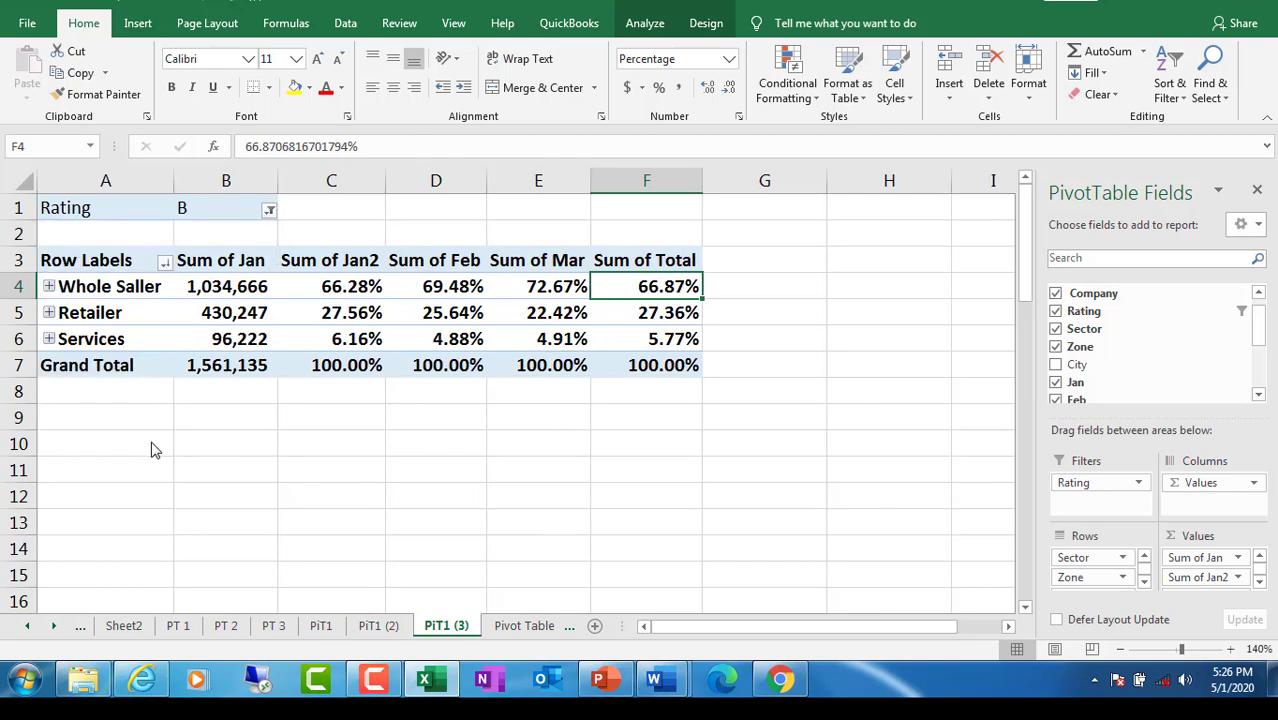
{"action": "left_click", "coordinate": [269, 210]}
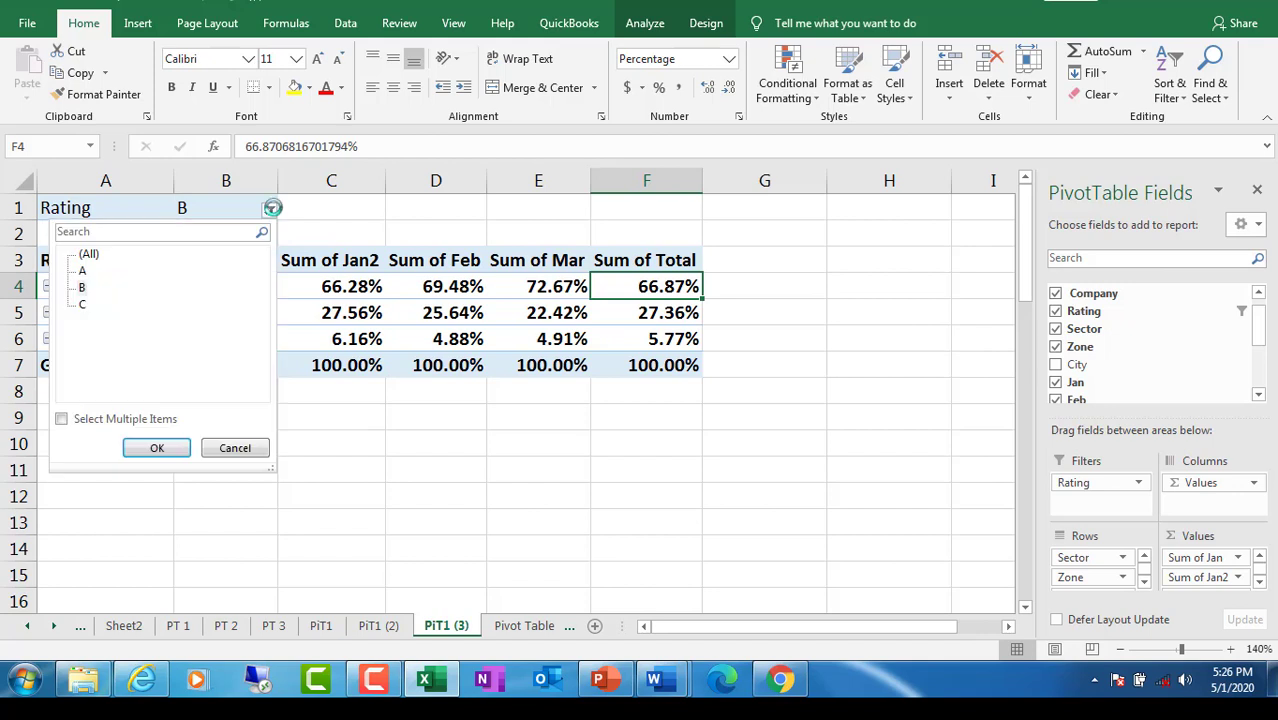
{"action": "left_click", "coordinate": [89, 254]}
{"action": "left_click", "coordinate": [152, 448]}
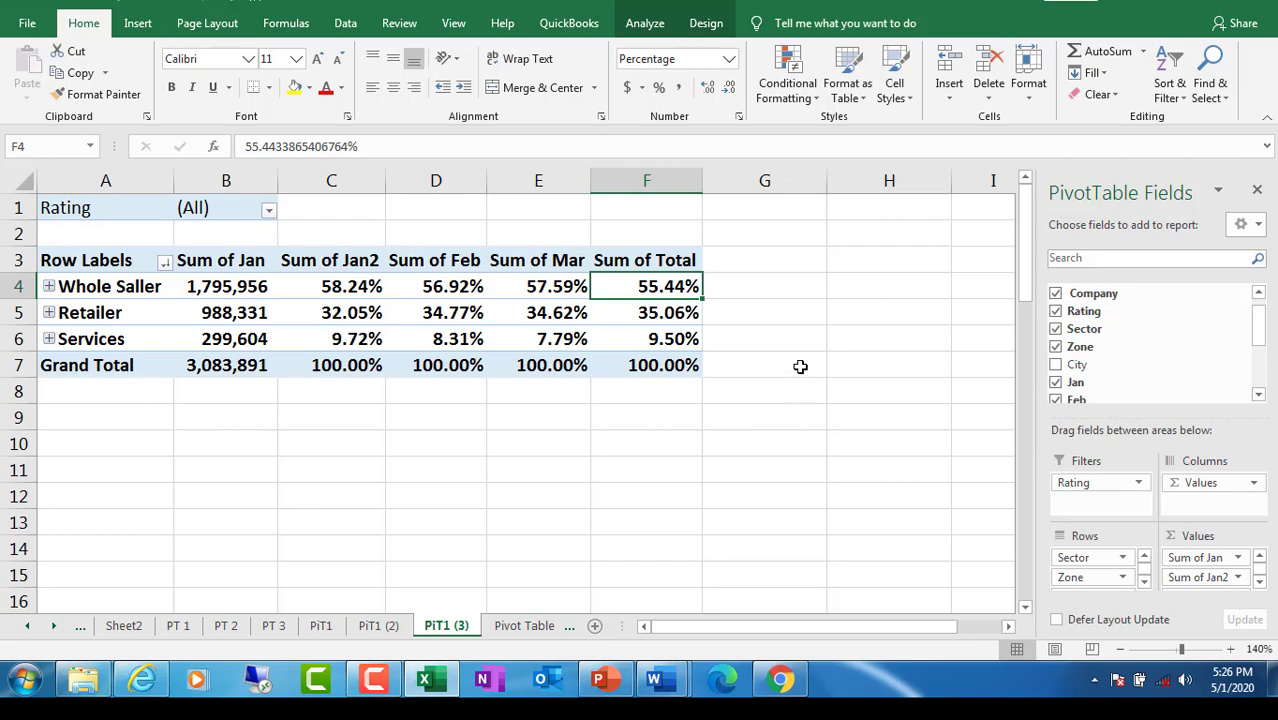
{"action": "left_click", "coordinate": [645, 23]}
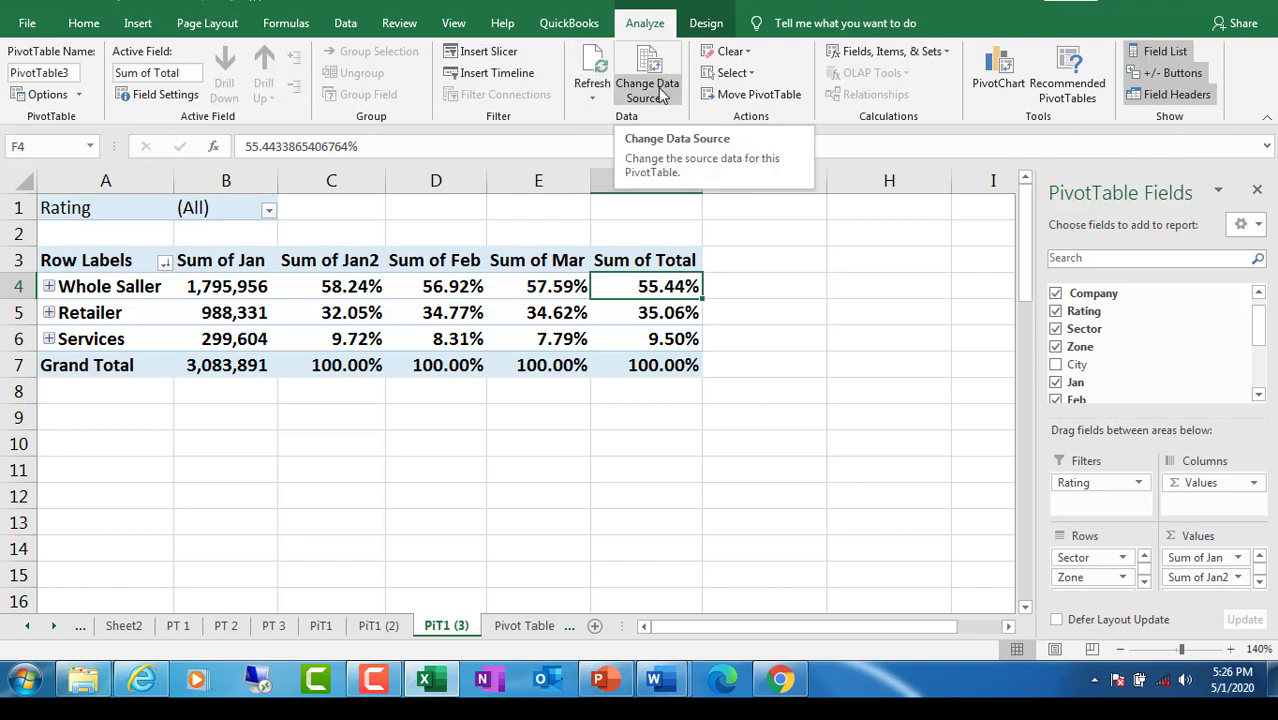
Step: Turn on Banded Rows, keeping row and column headers and leaving Banded Columns off
{"action": "left_click", "coordinate": [704, 25]}
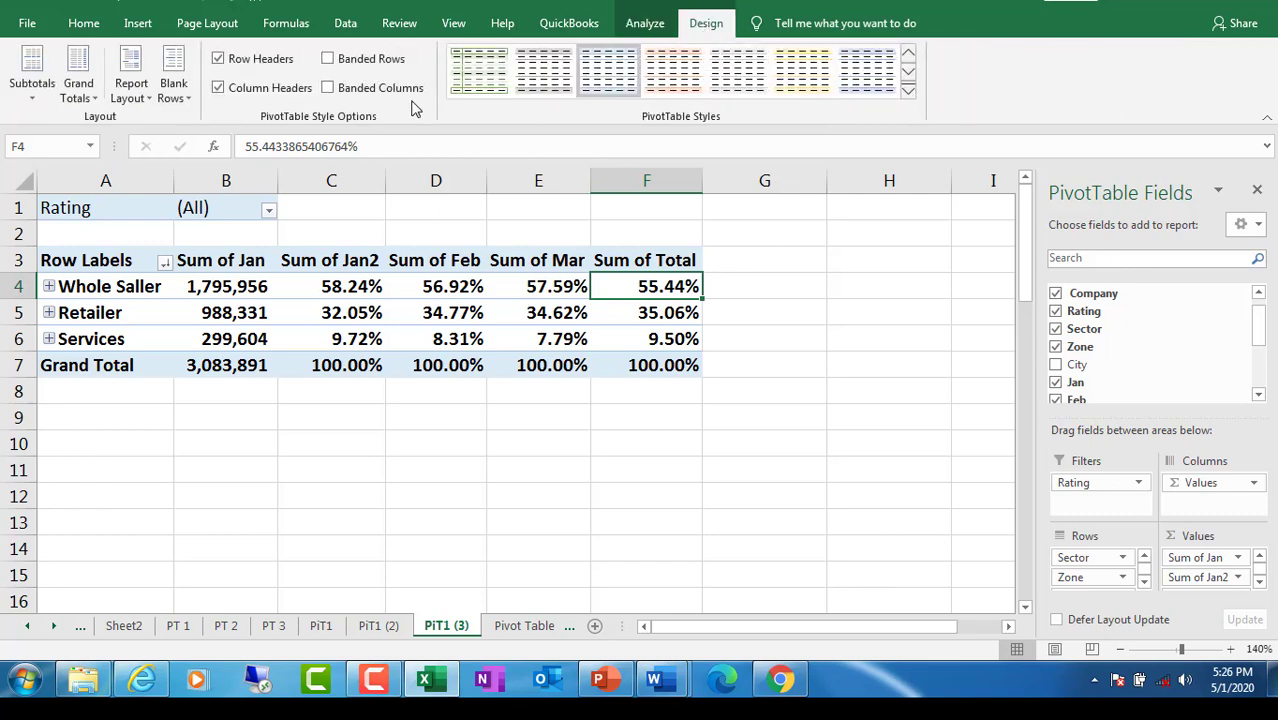
{"action": "left_click", "coordinate": [220, 59]}
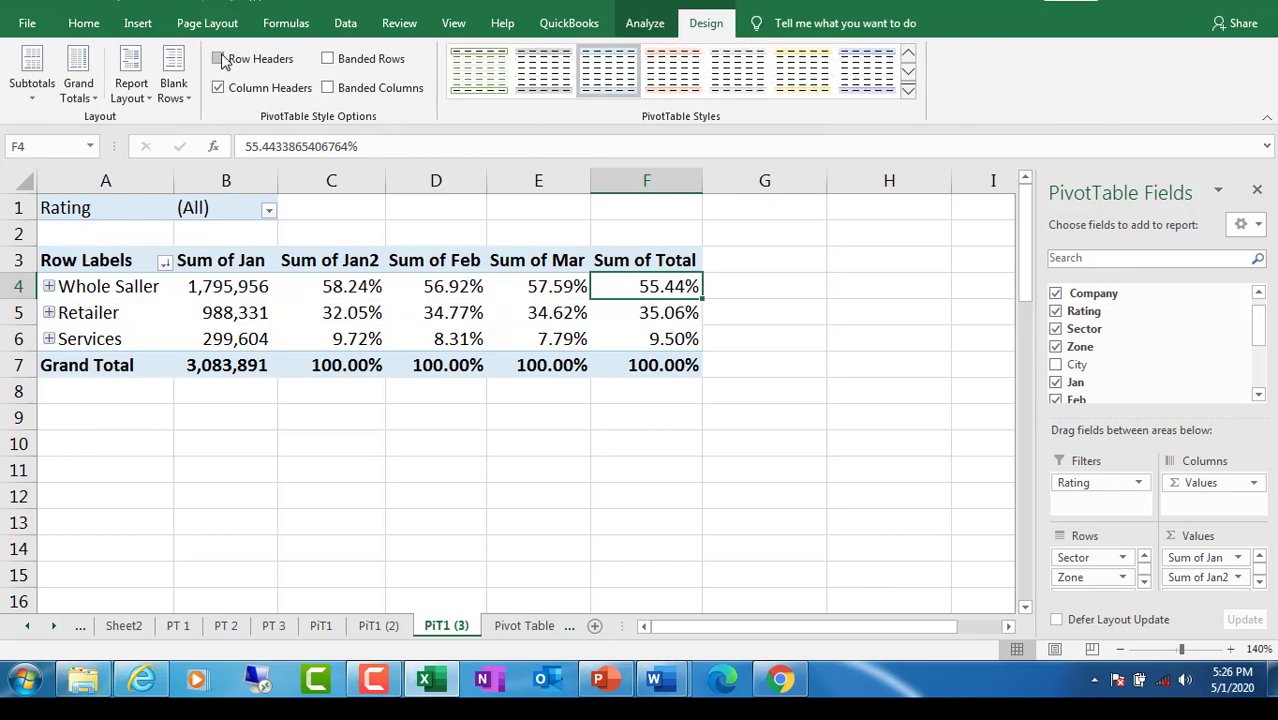
{"action": "left_click", "coordinate": [218, 59]}
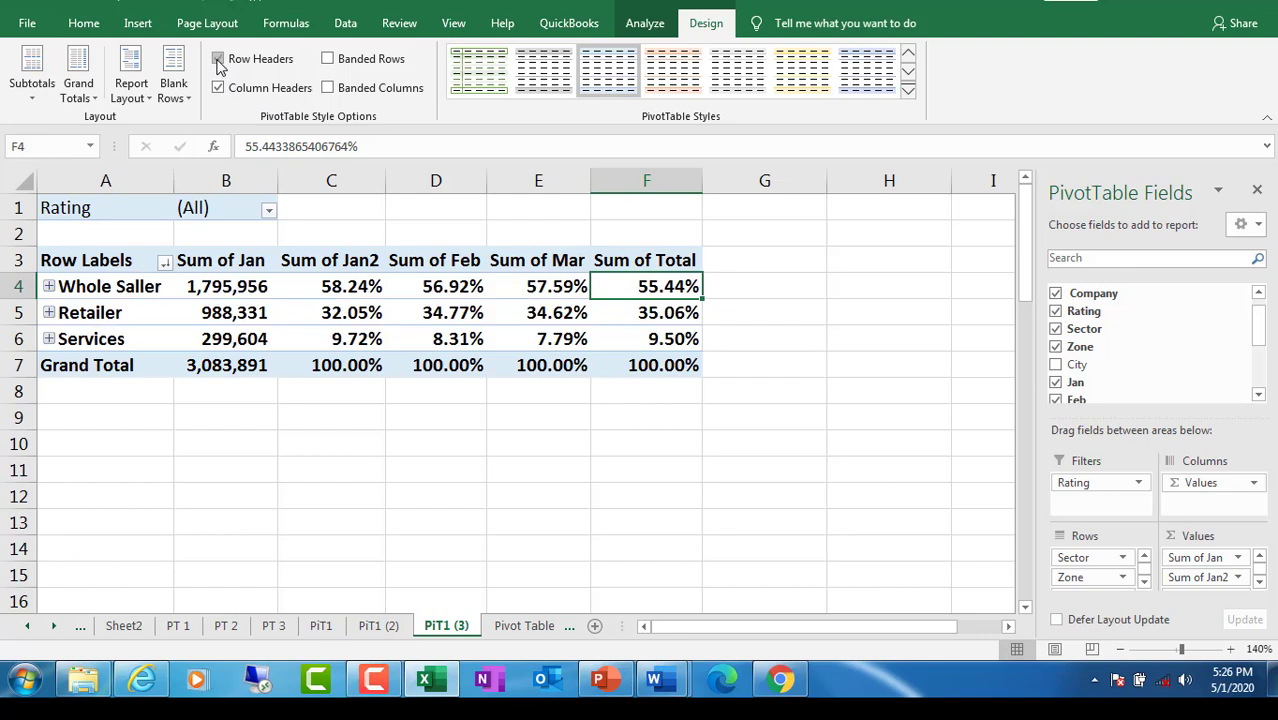
{"action": "left_click", "coordinate": [218, 88]}
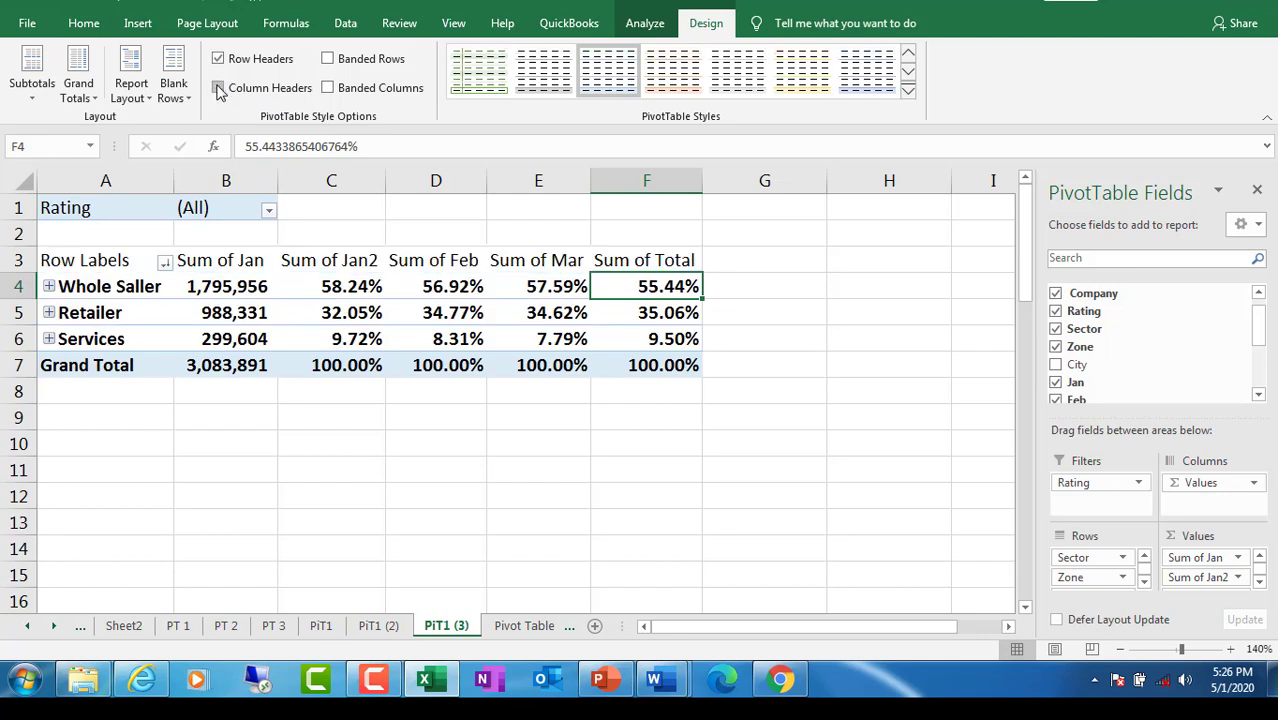
{"action": "left_click", "coordinate": [218, 88]}
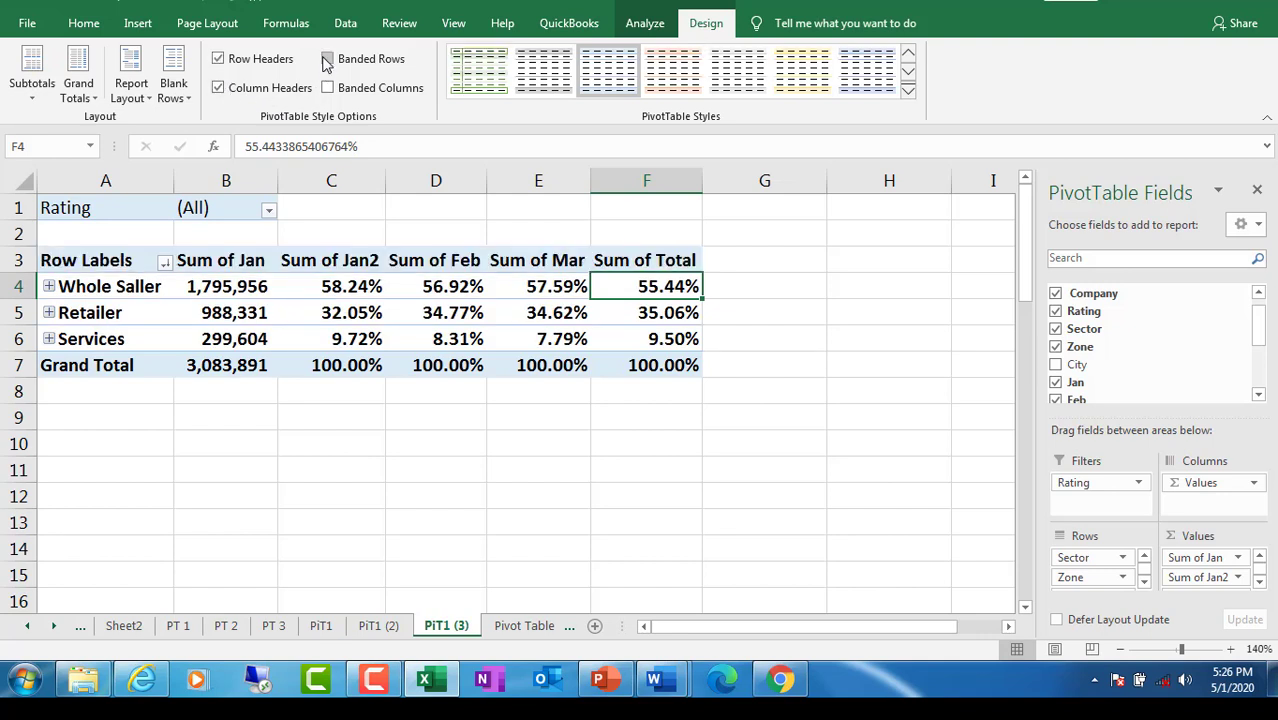
{"action": "left_click", "coordinate": [327, 60]}
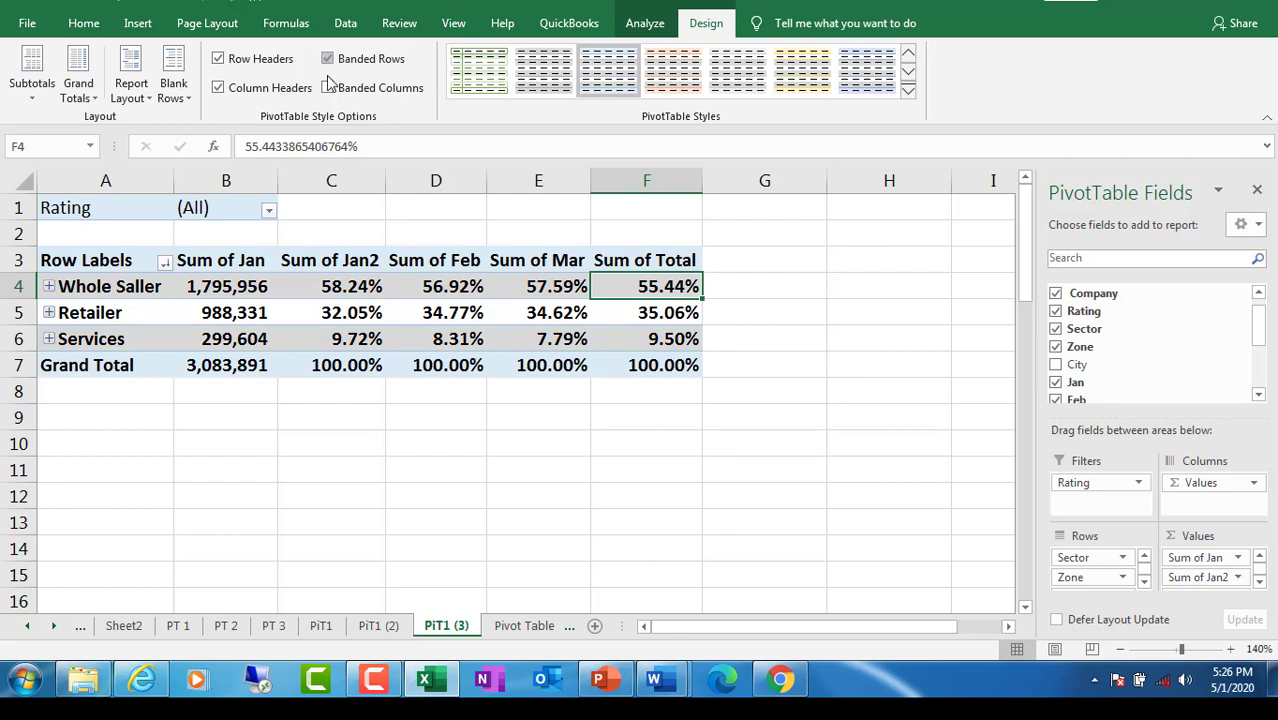
{"action": "left_click", "coordinate": [329, 88]}
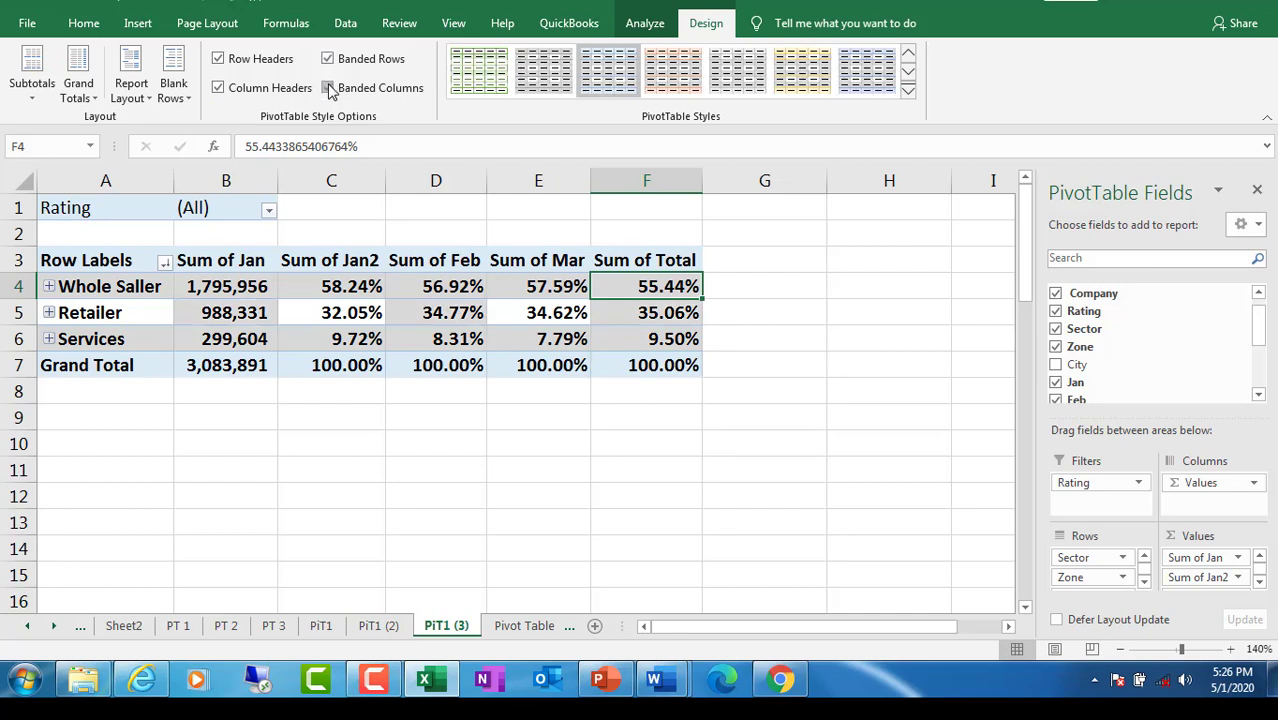
{"action": "left_click", "coordinate": [329, 88]}
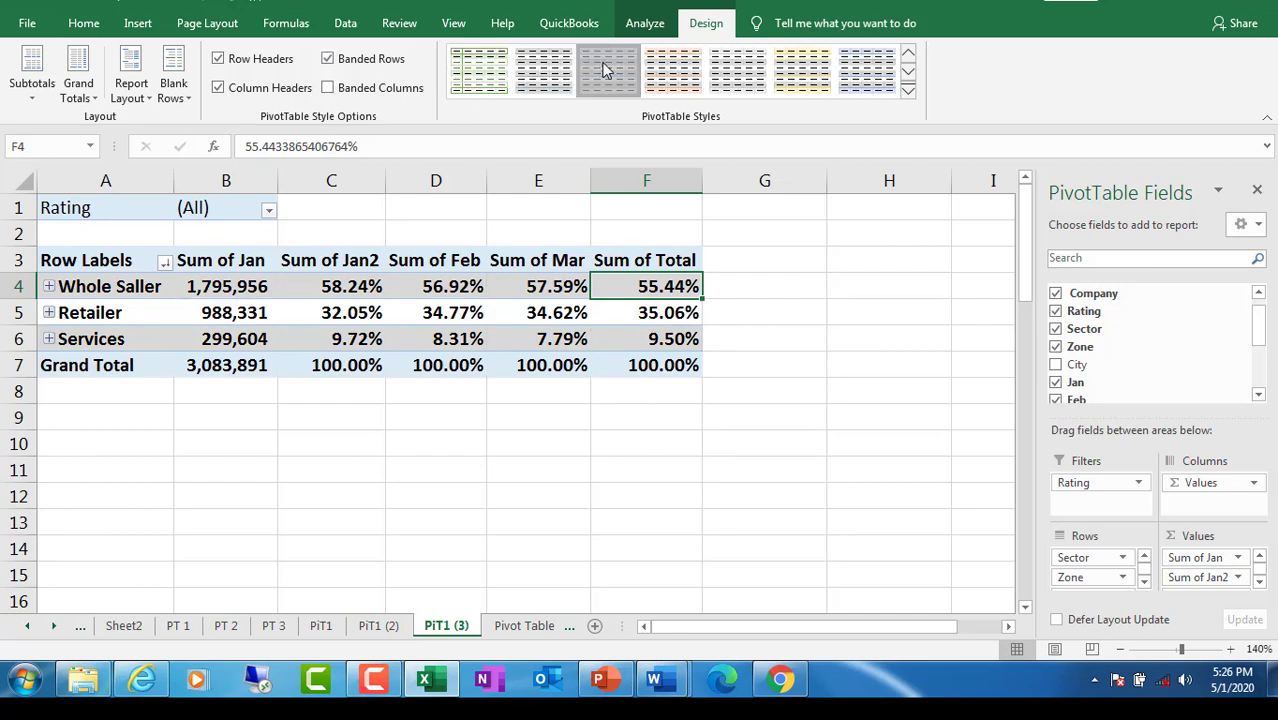
Step: Apply the yellow PivotTable style after previewing the red and grey styles
{"action": "left_click", "coordinate": [672, 72]}
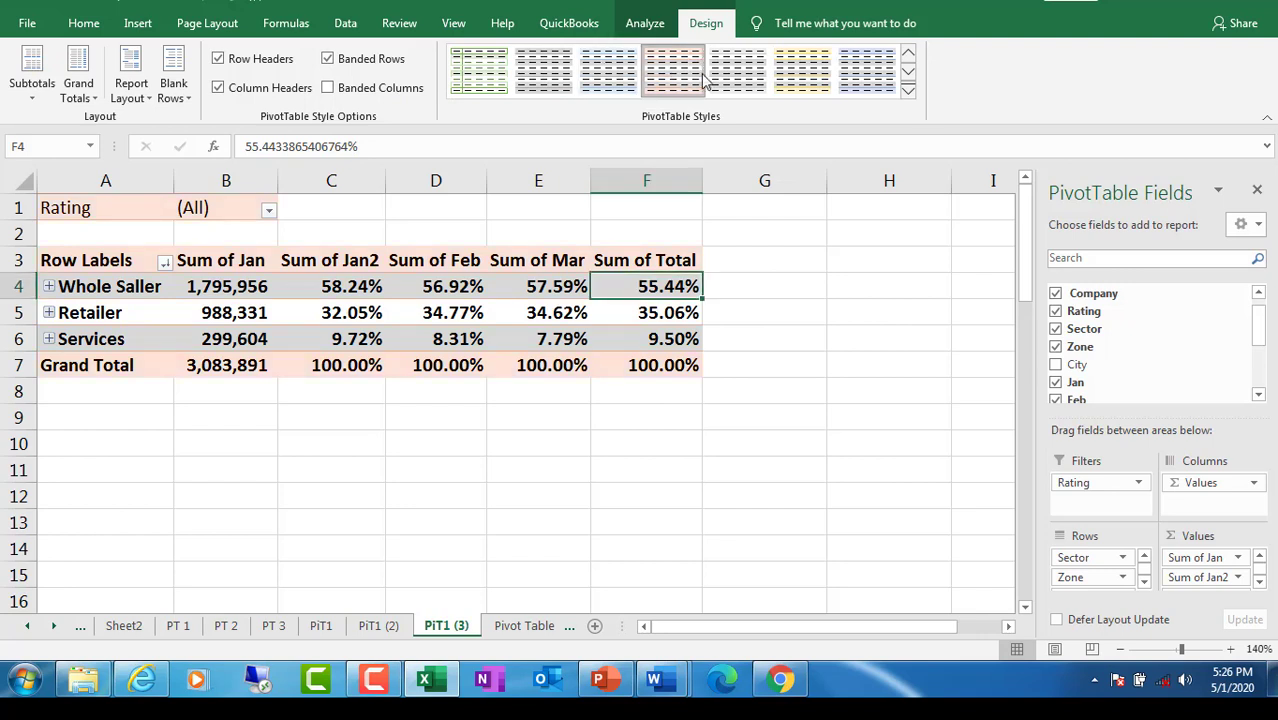
{"action": "left_click", "coordinate": [740, 86]}
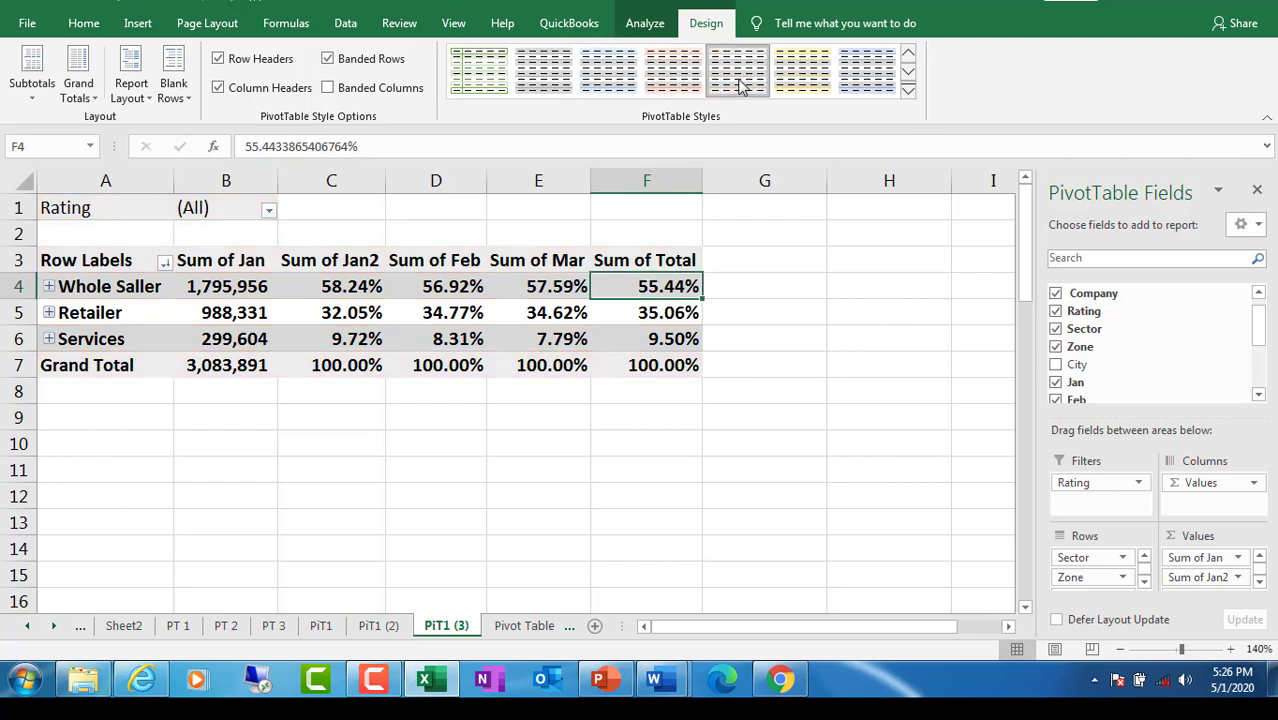
{"action": "left_click", "coordinate": [795, 86]}
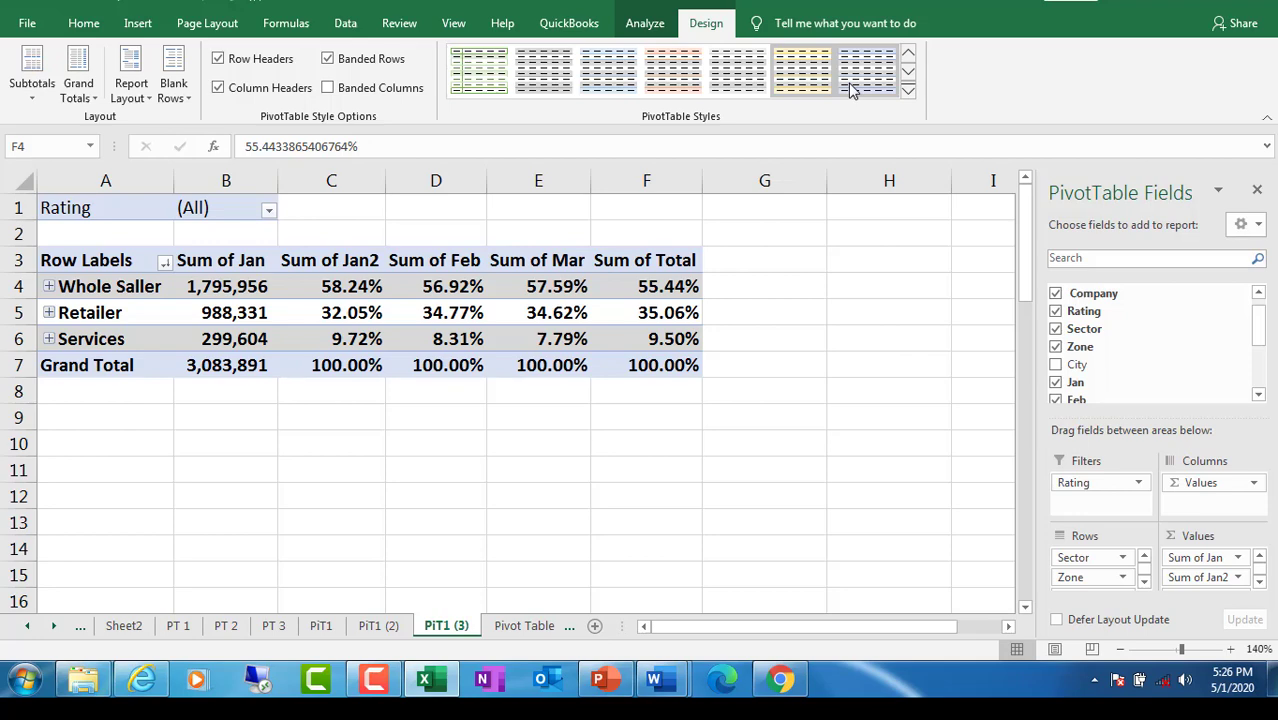
{"action": "left_click", "coordinate": [909, 92]}
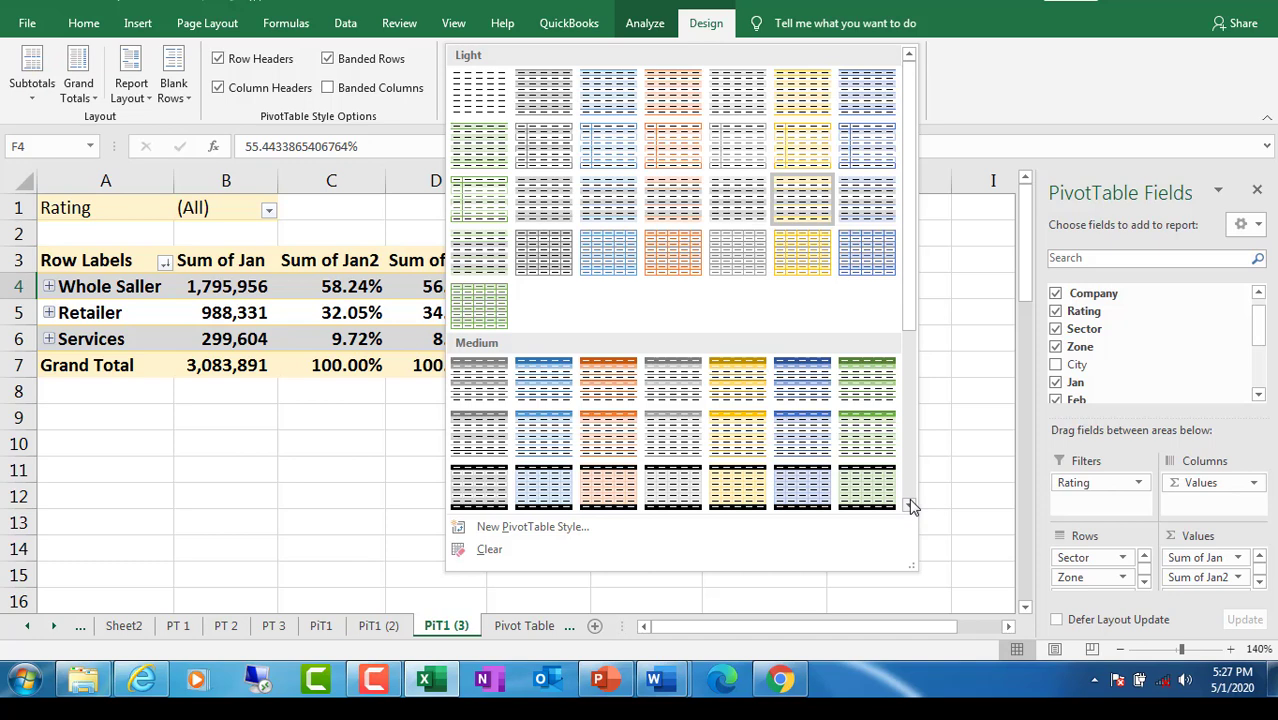
{"action": "left_click", "coordinate": [976, 391]}
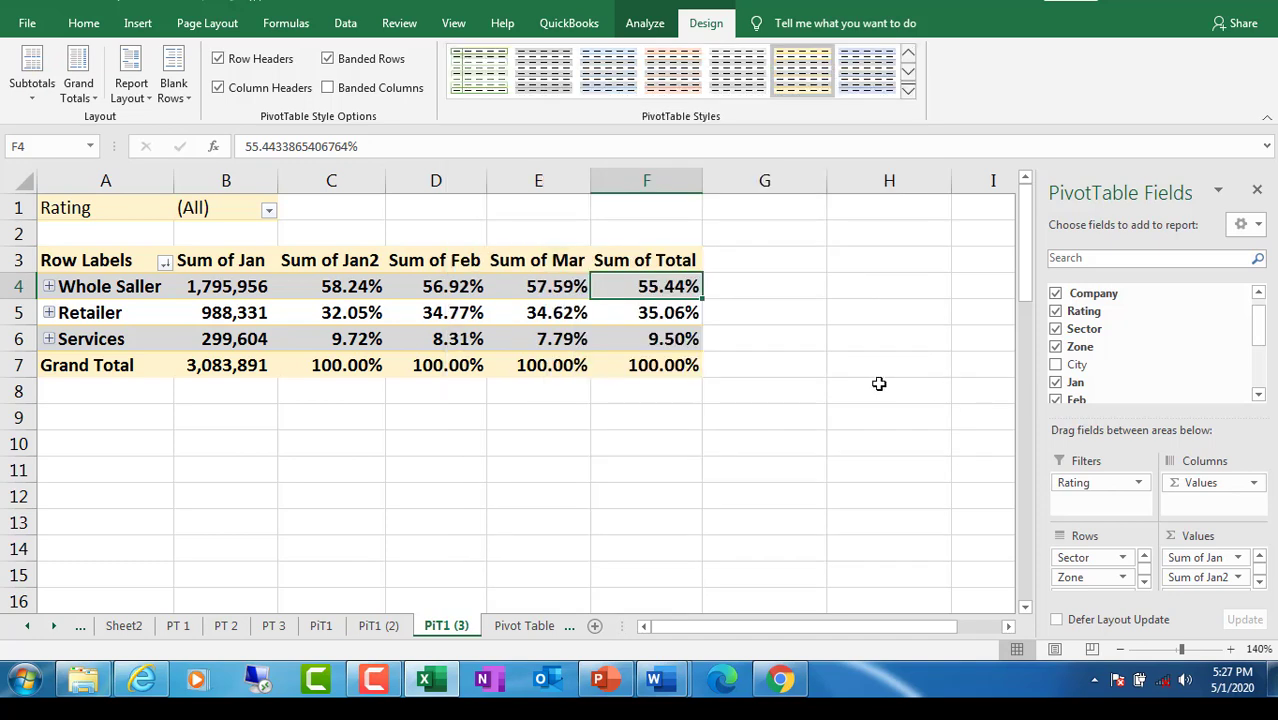
{"action": "left_click", "coordinate": [667, 466]}
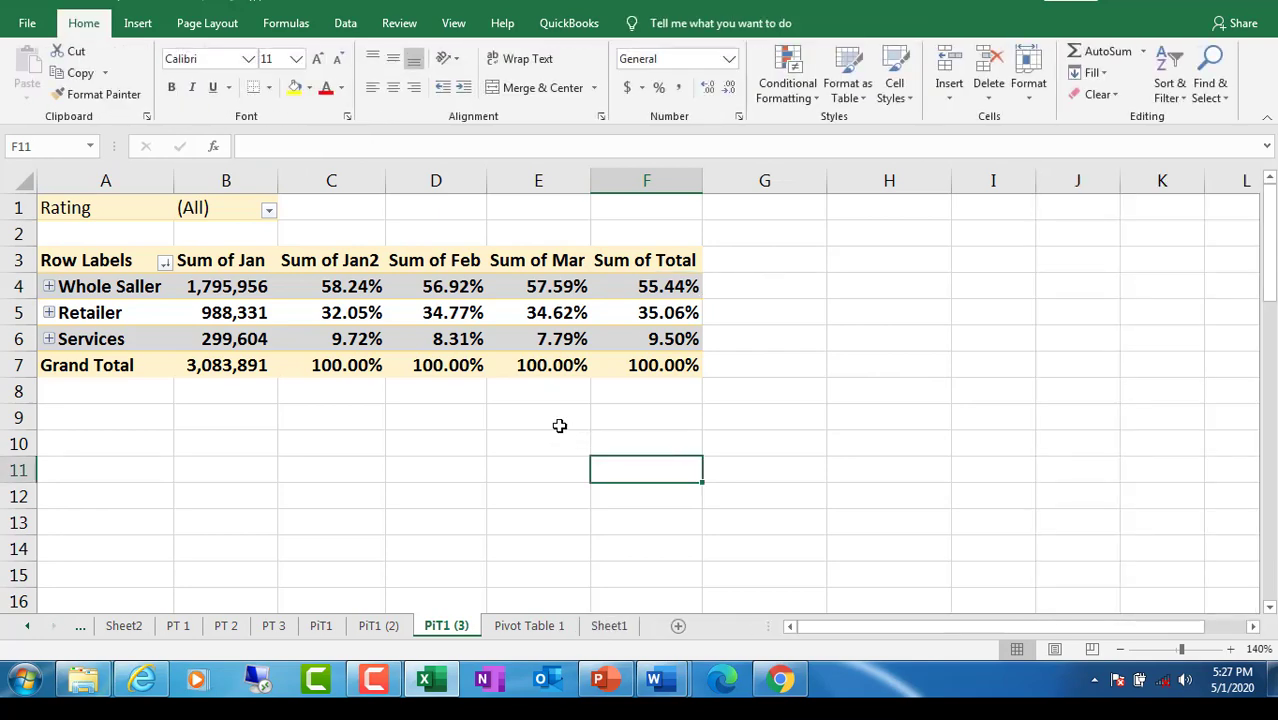